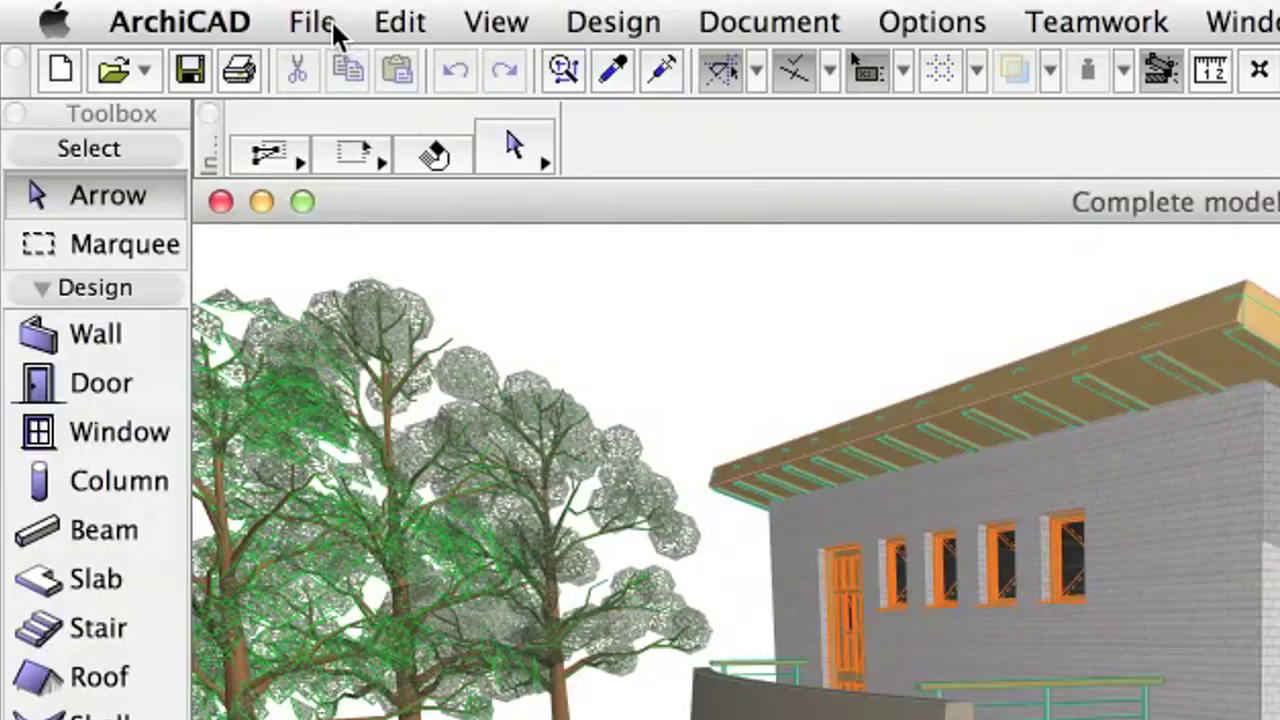
- Start a new project based on the ArchiCAD 17 Template.tpl template
click(158, 12)
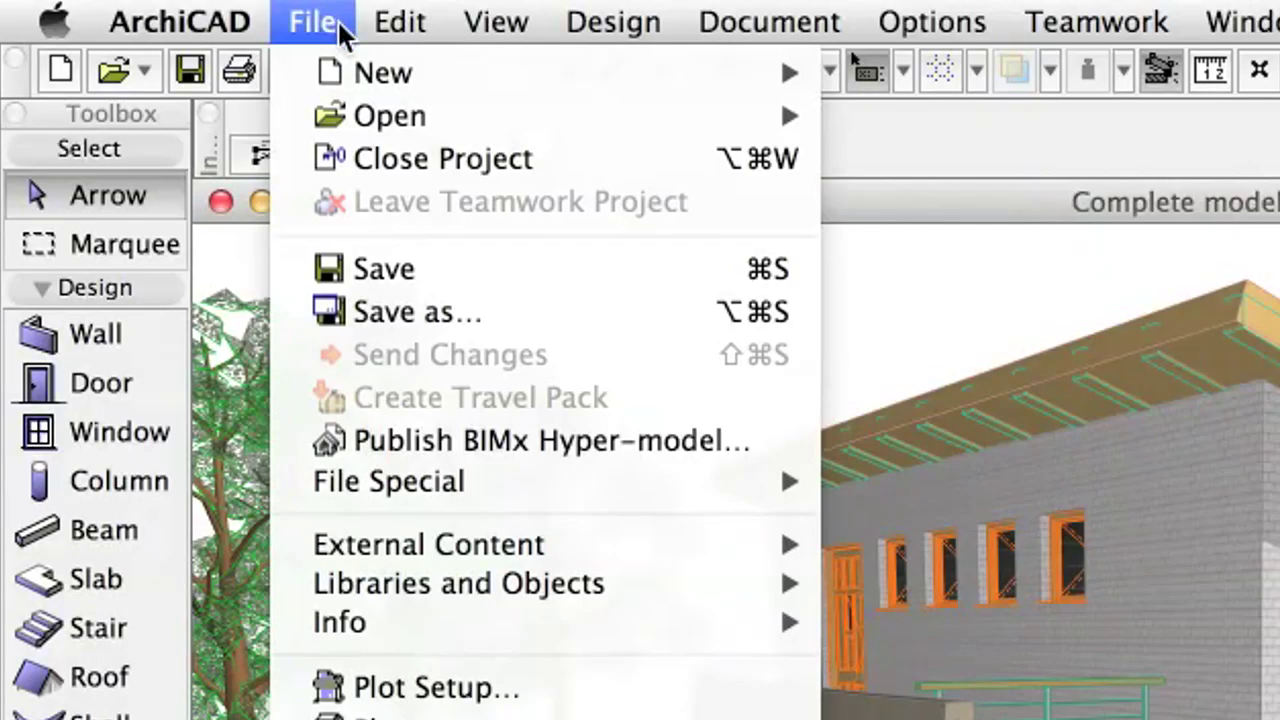
mouse_move(363, 70)
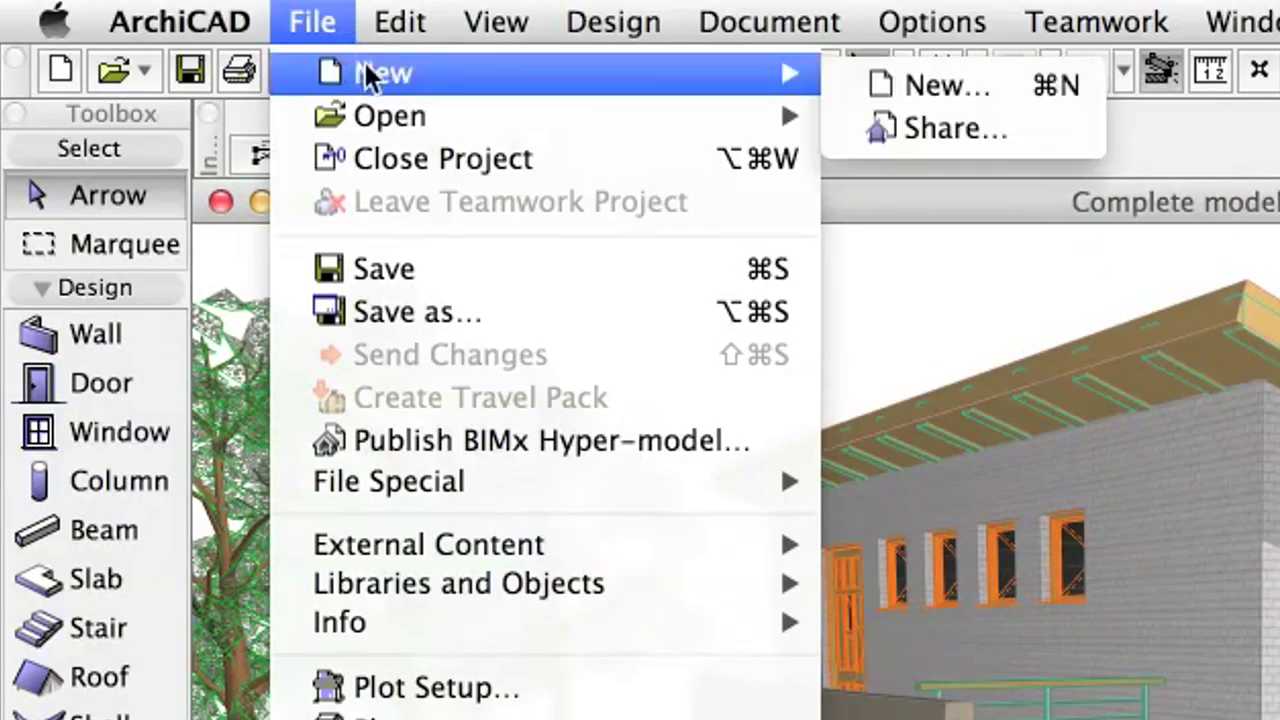
click(1023, 89)
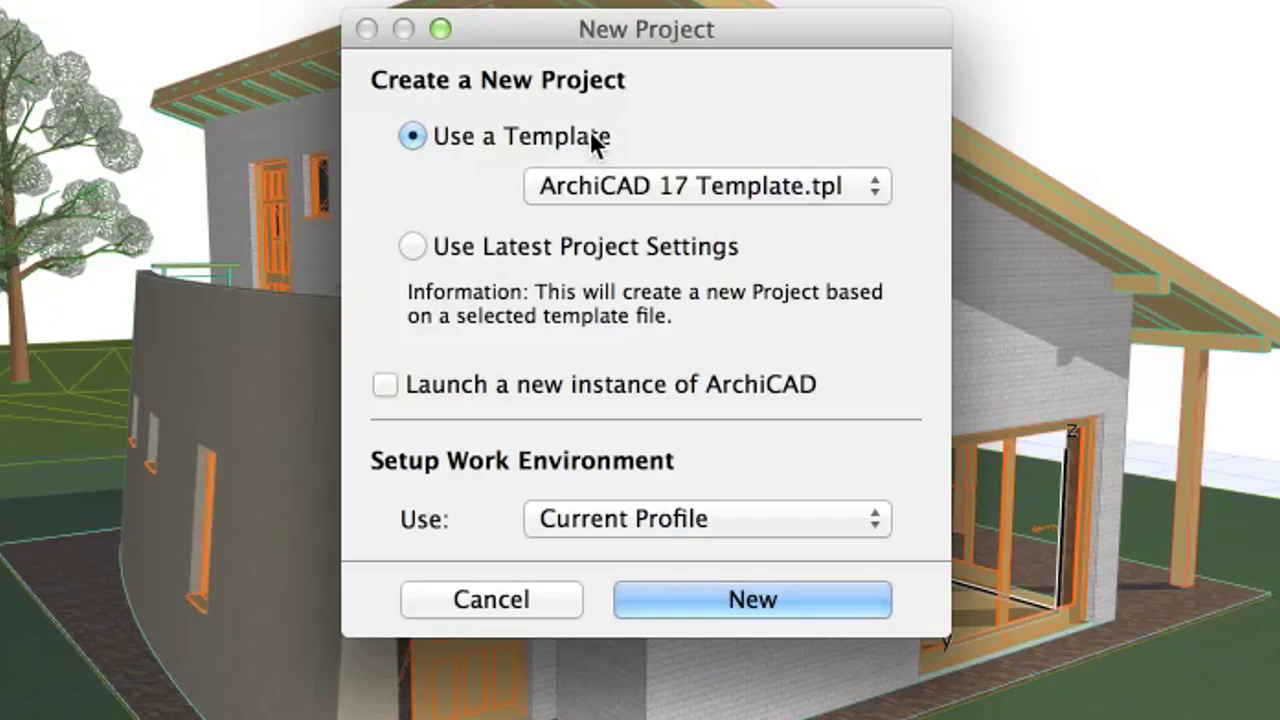
click(686, 187)
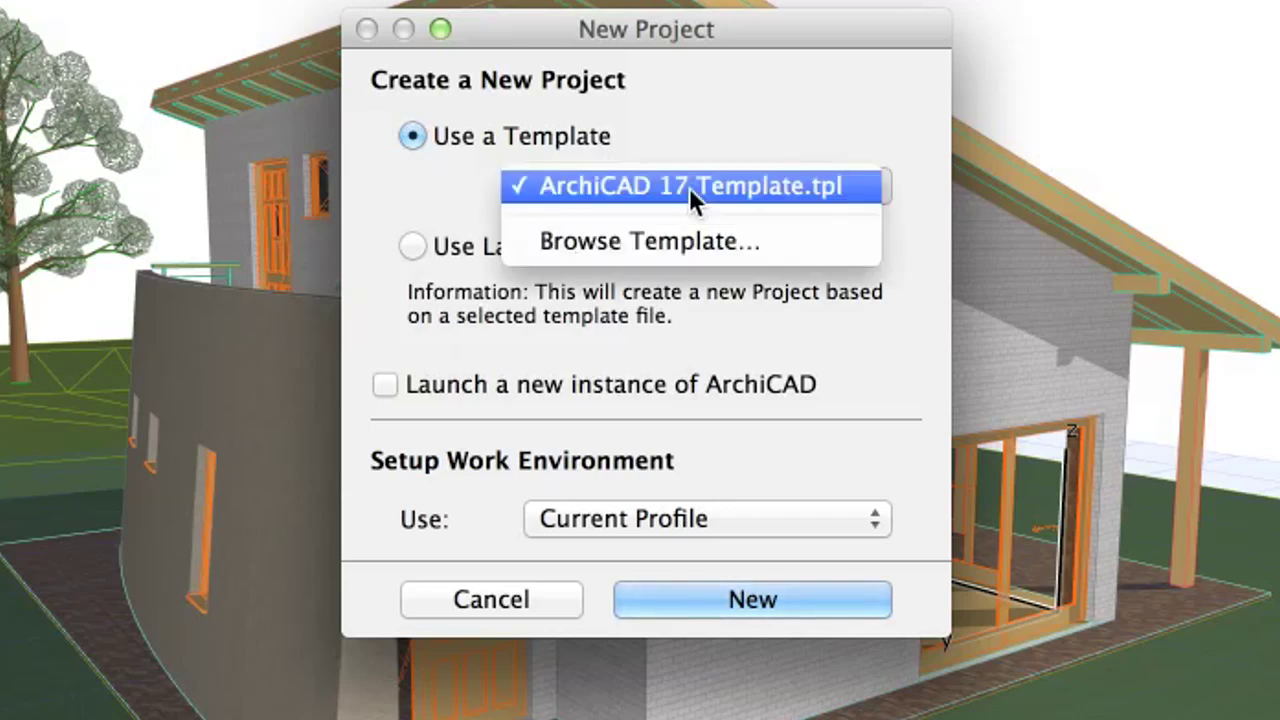
click(772, 187)
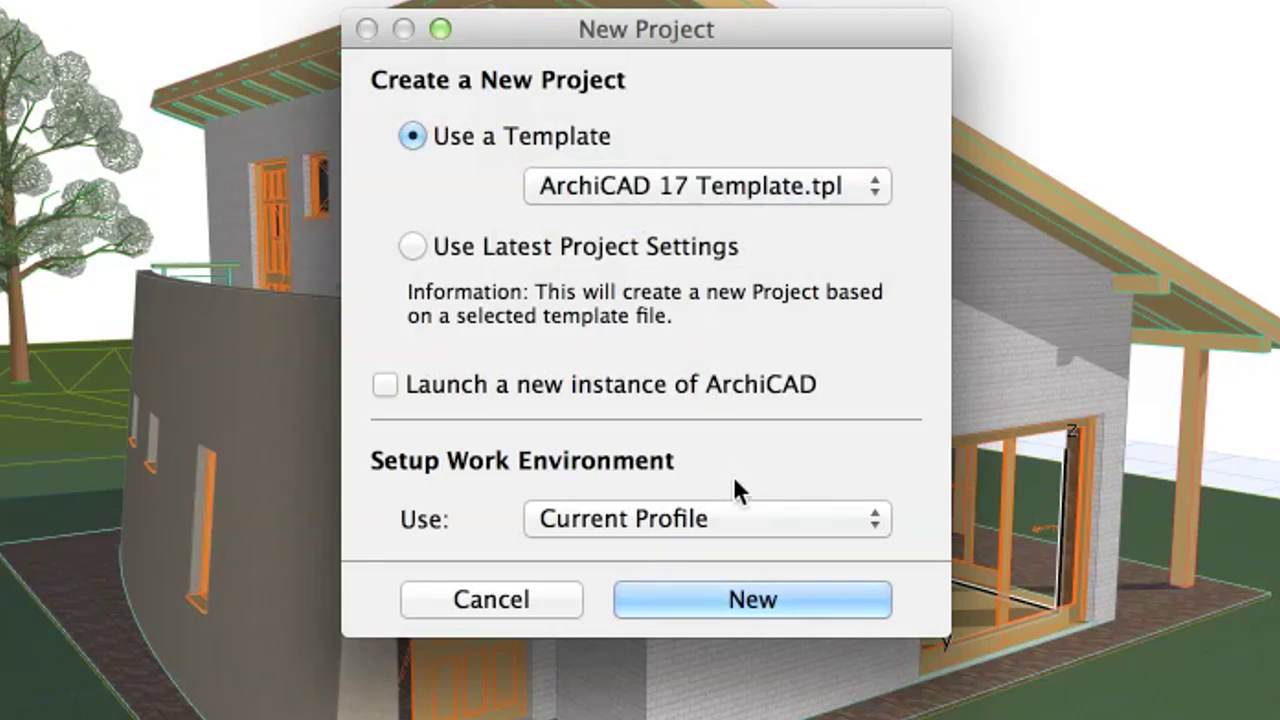
- Set the work environment to Standard Profile 17 and create the new project
click(750, 520)
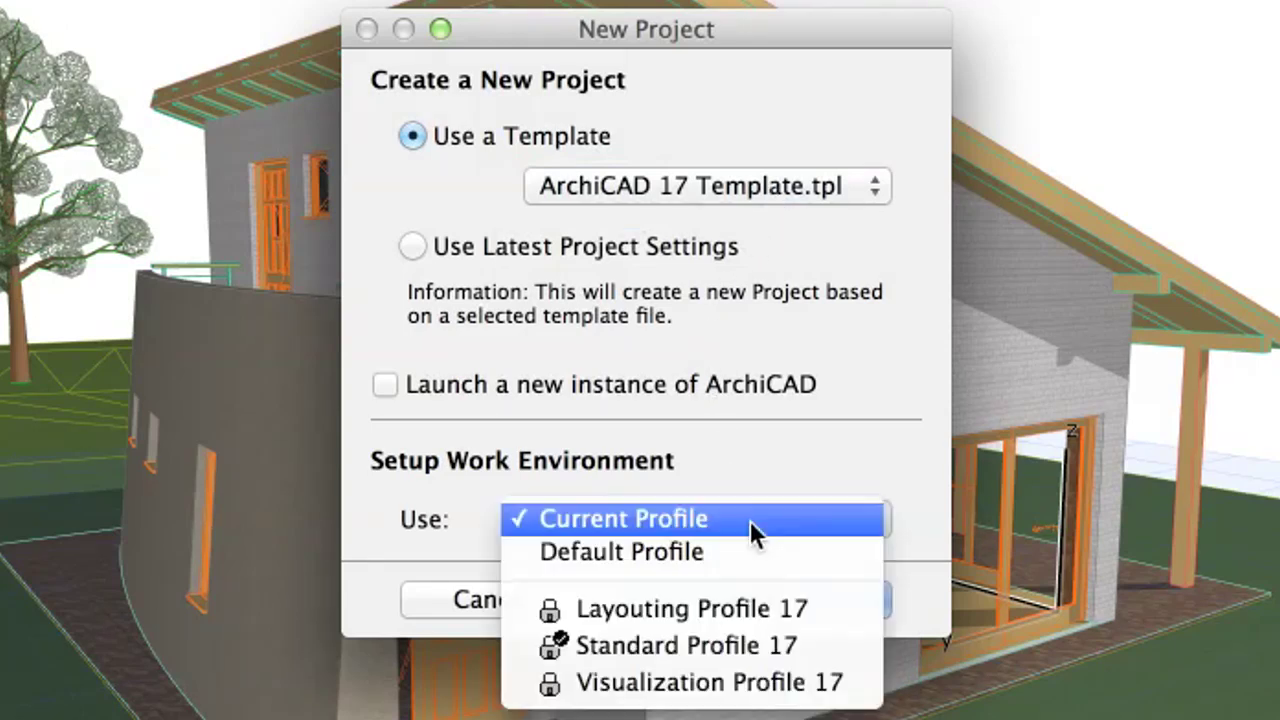
click(803, 646)
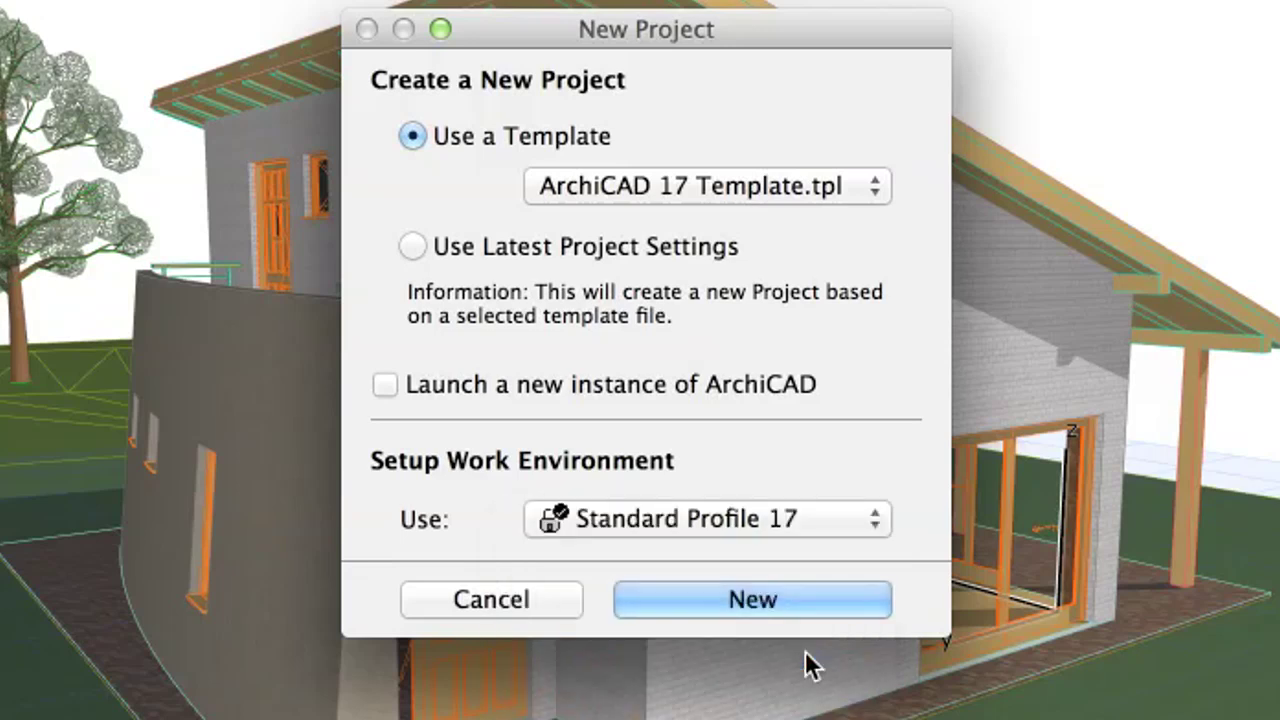
click(825, 600)
click(779, 336)
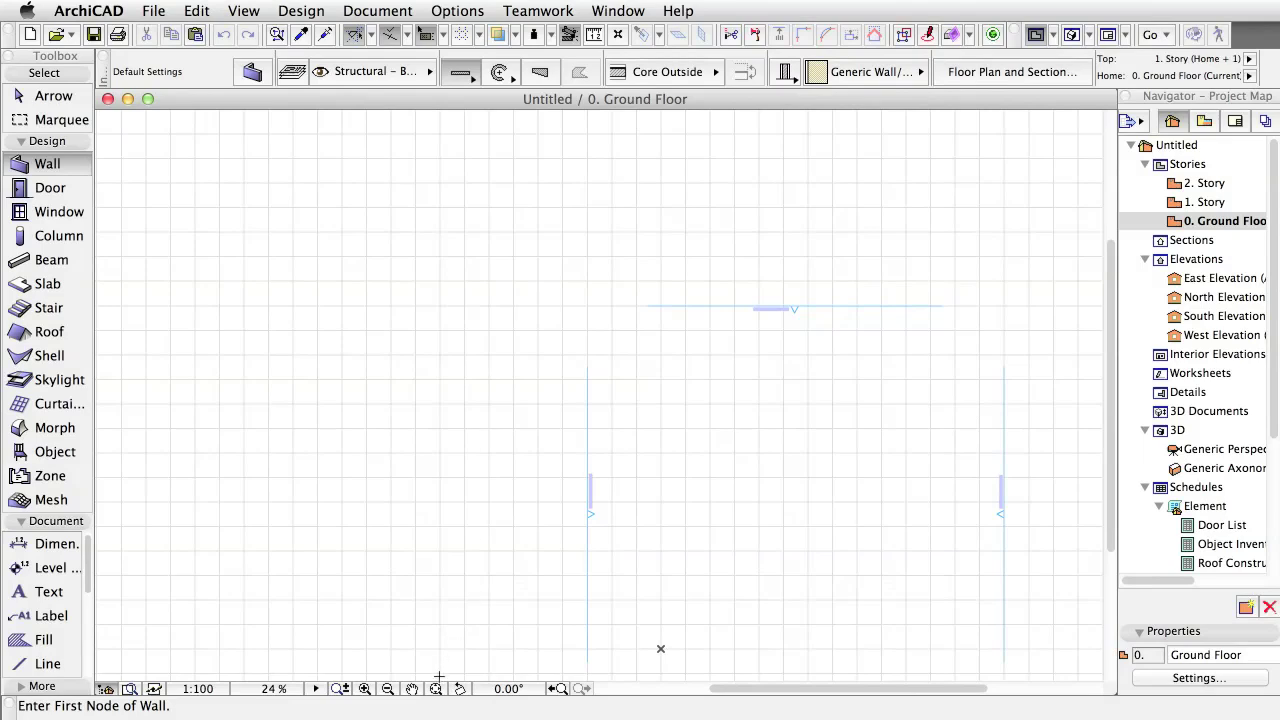
click(436, 688)
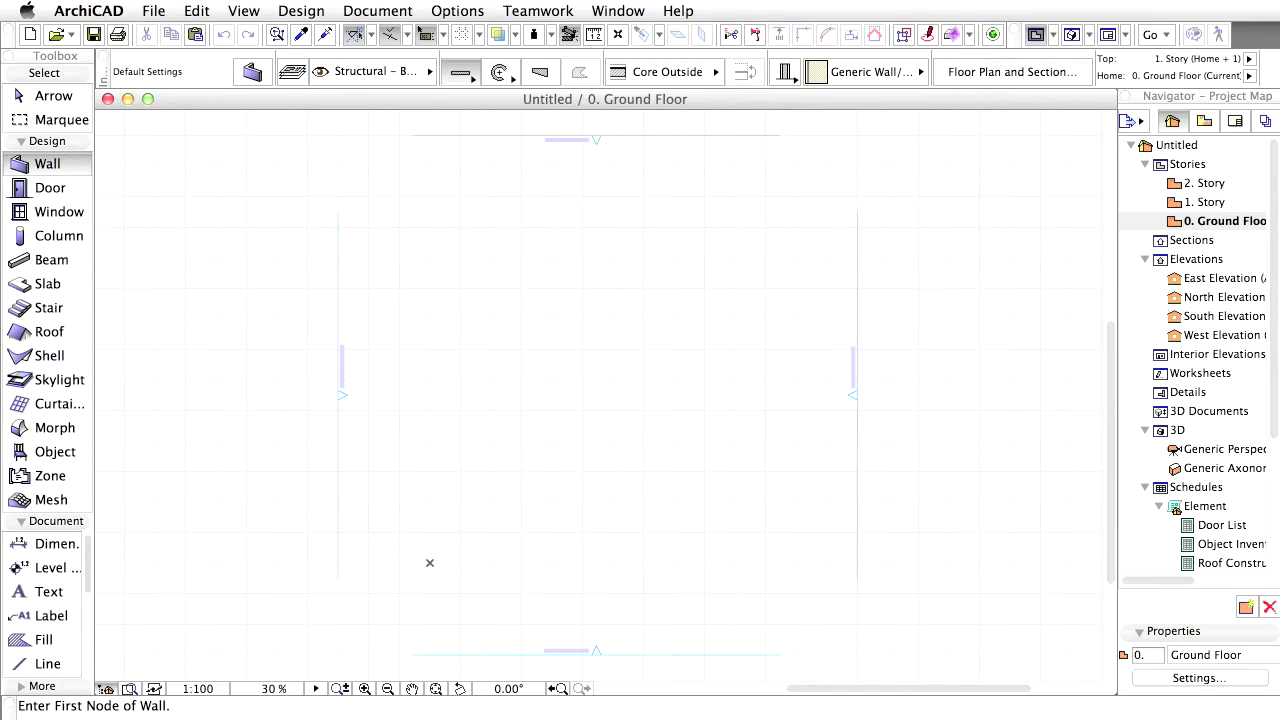
click(1229, 222)
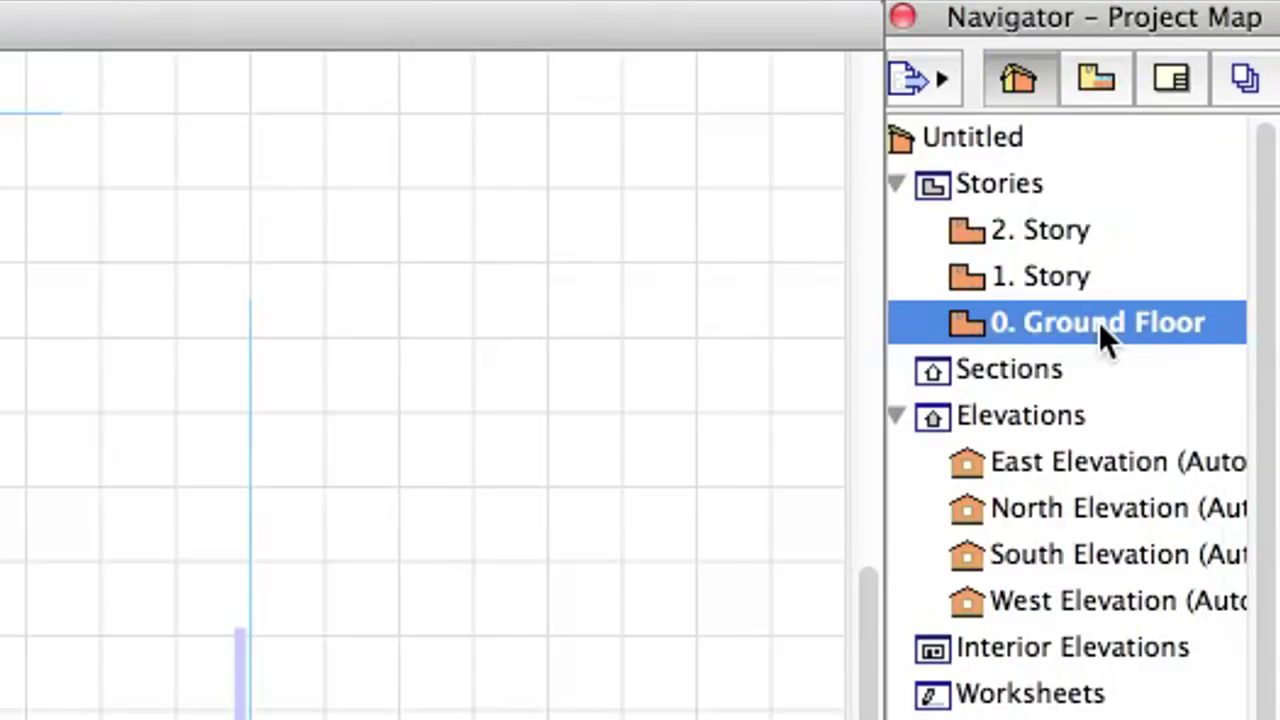
click(1098, 276)
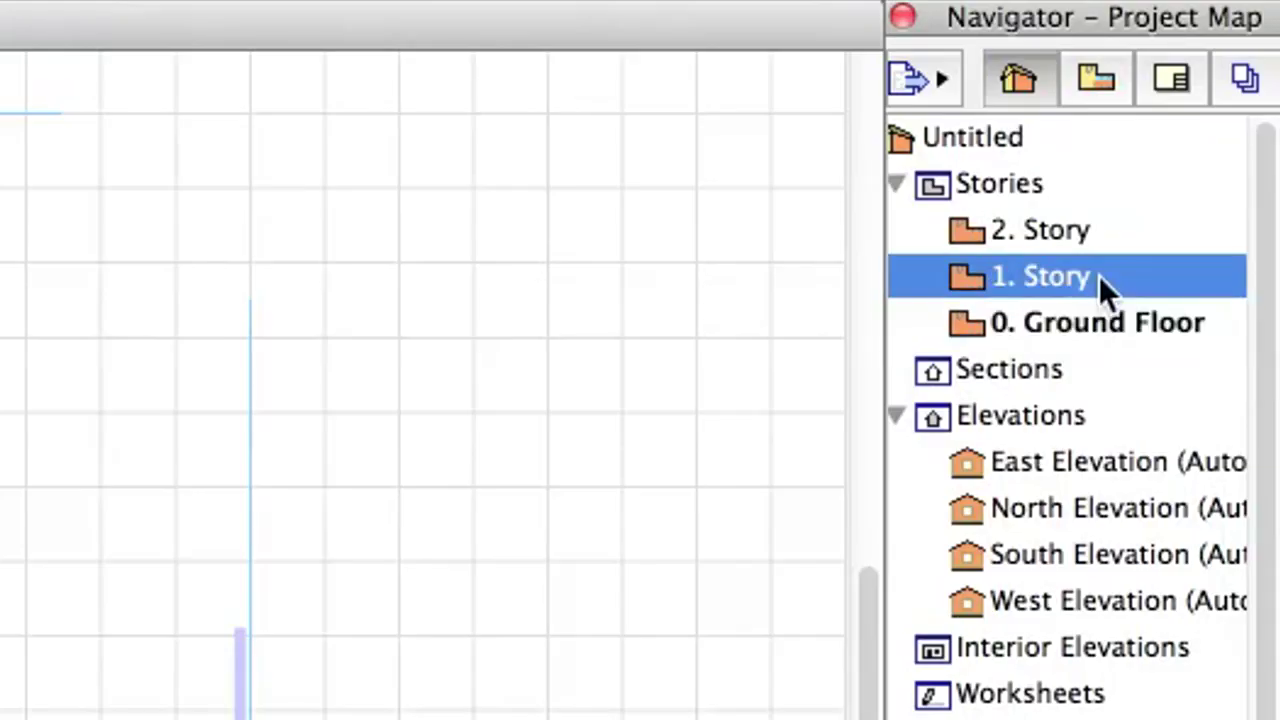
click(1145, 240)
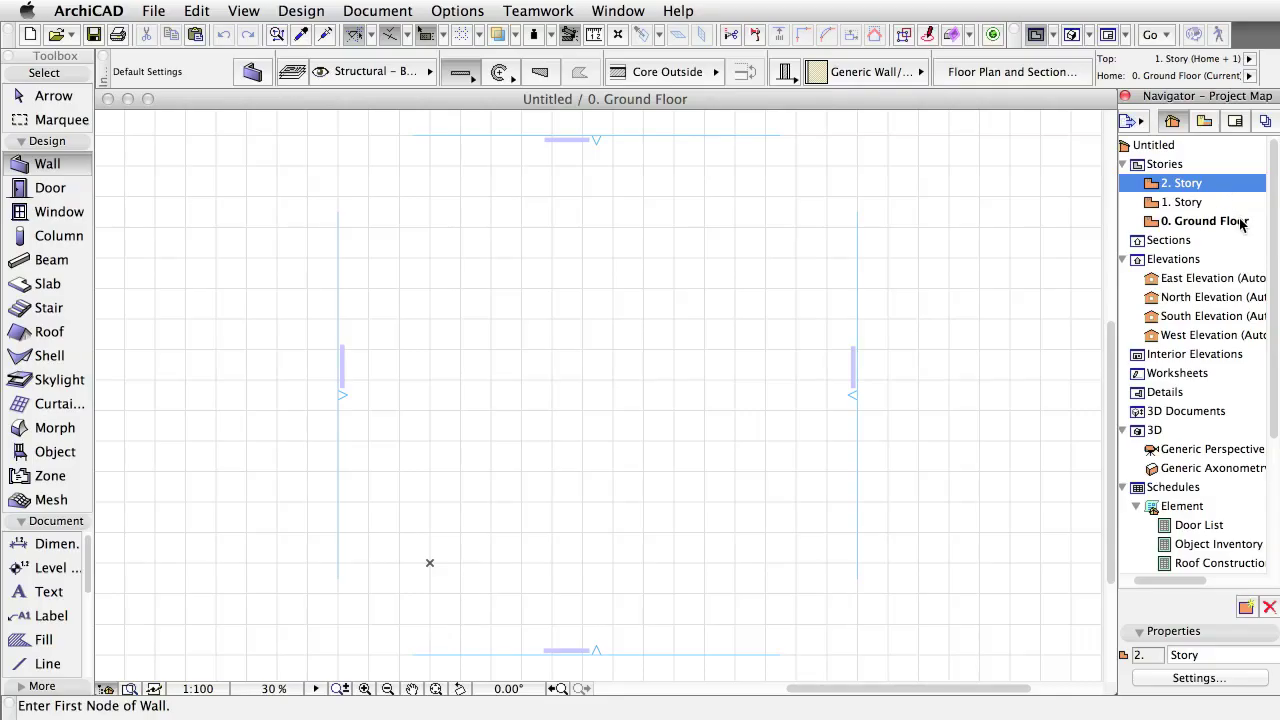
click(1215, 322)
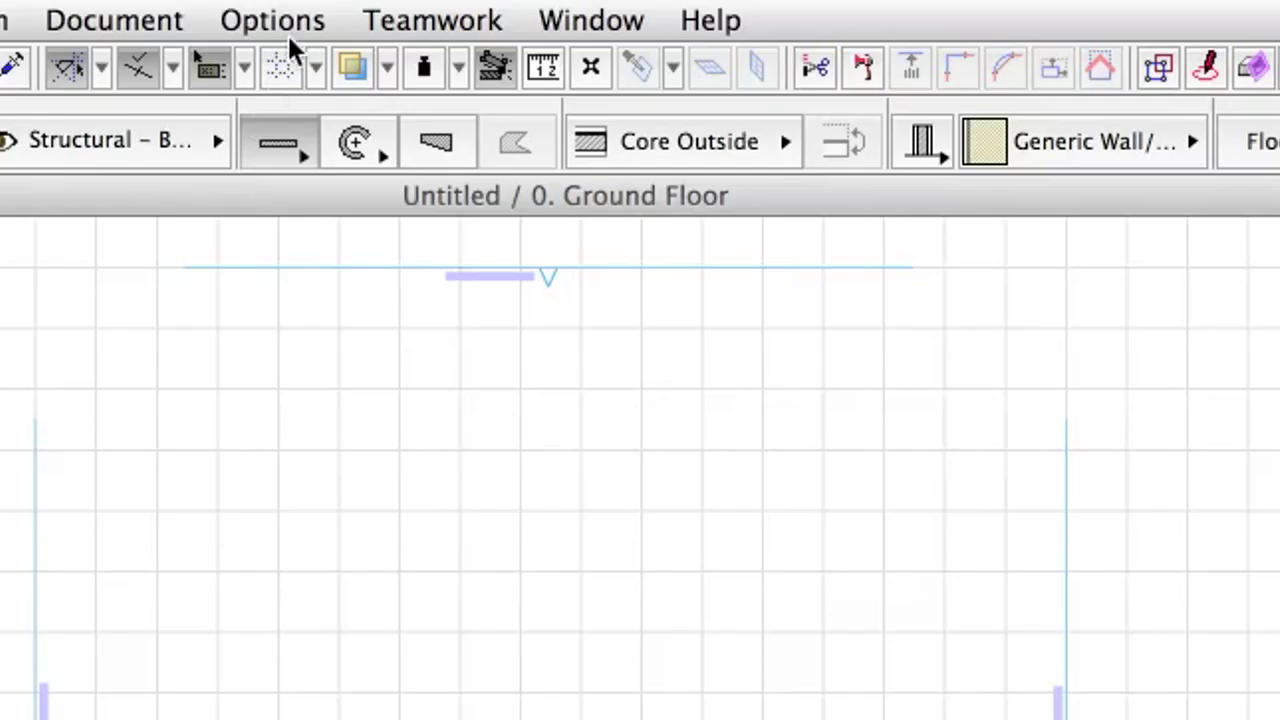
- In the project's working units, set the model unit to meter and choose its number of decimals
click(457, 10)
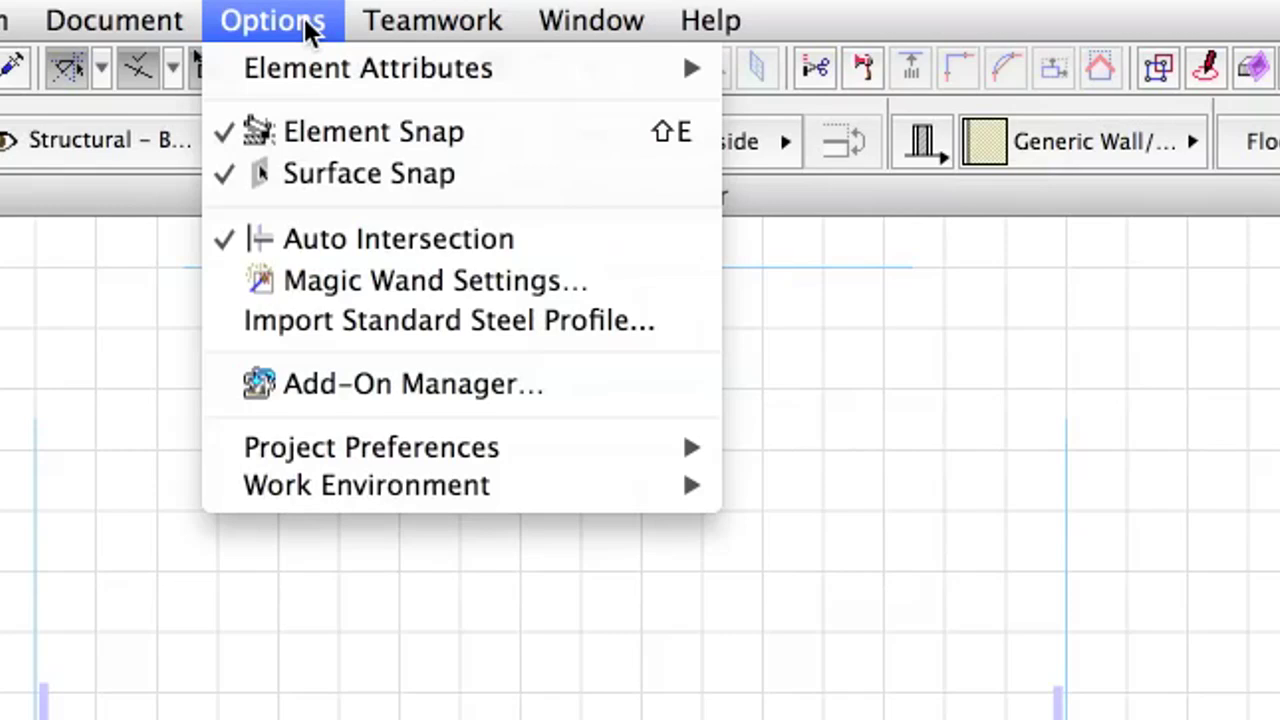
mouse_move(358, 448)
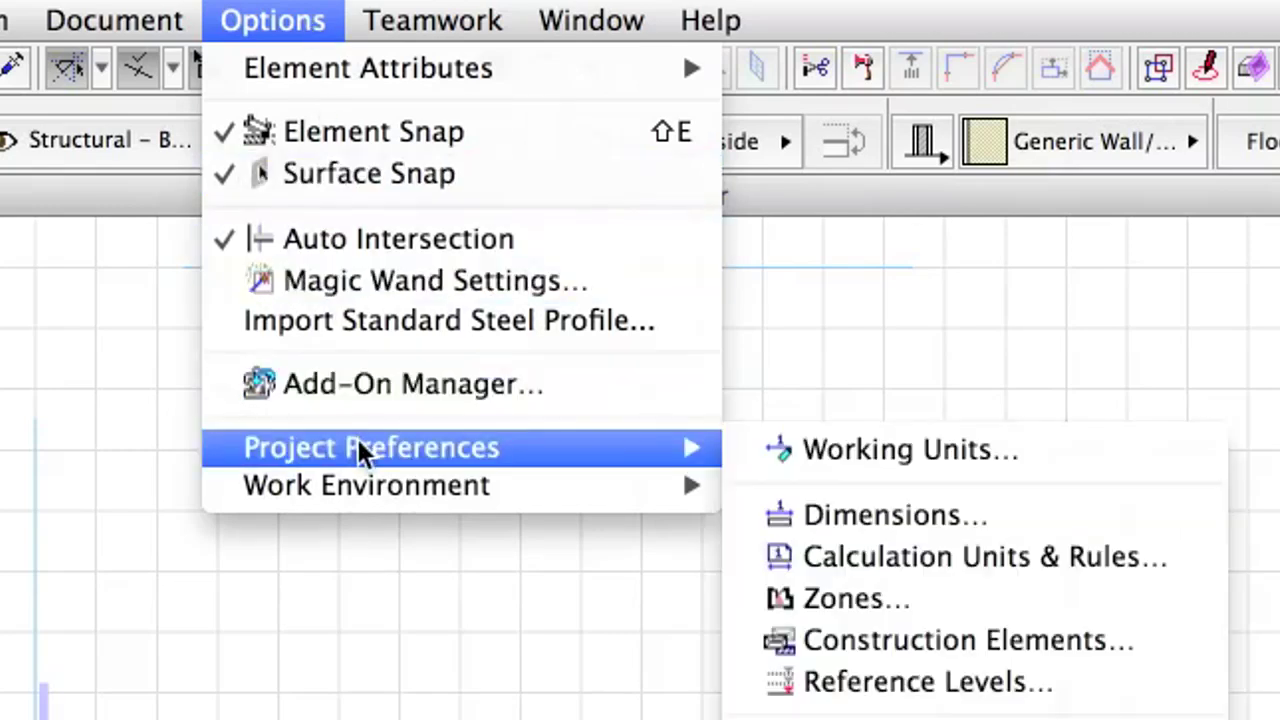
click(1094, 455)
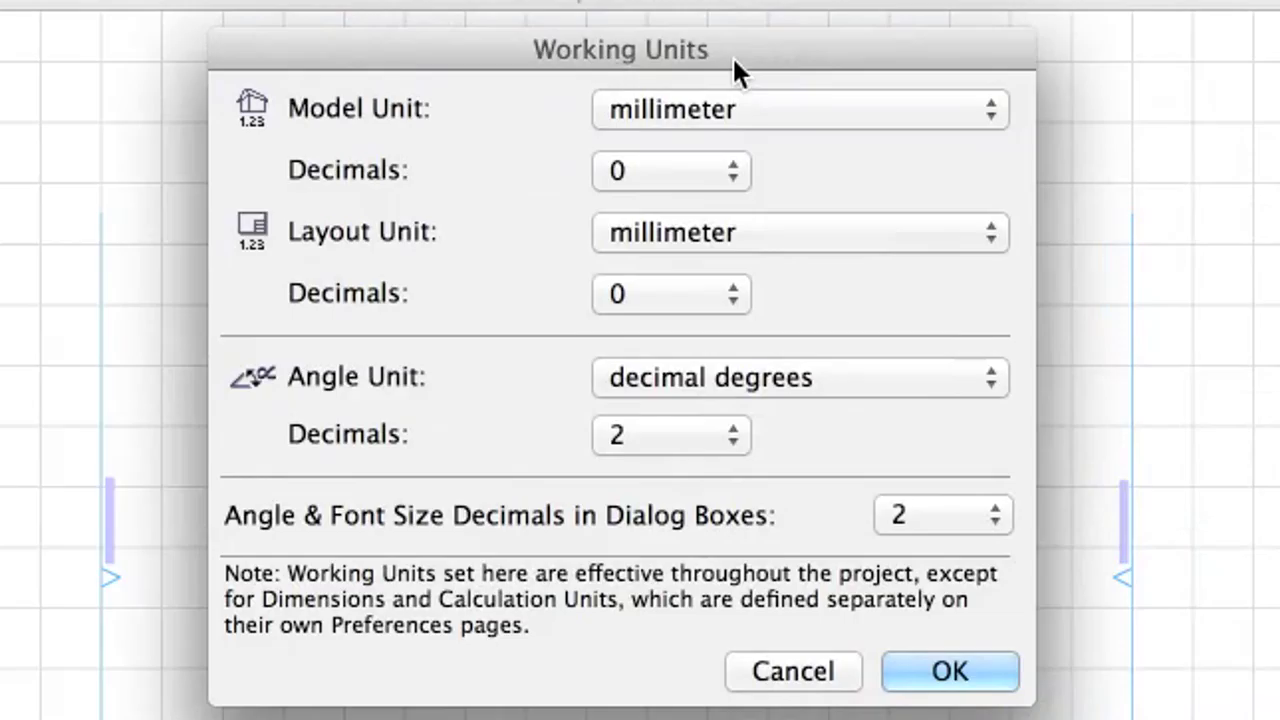
click(812, 110)
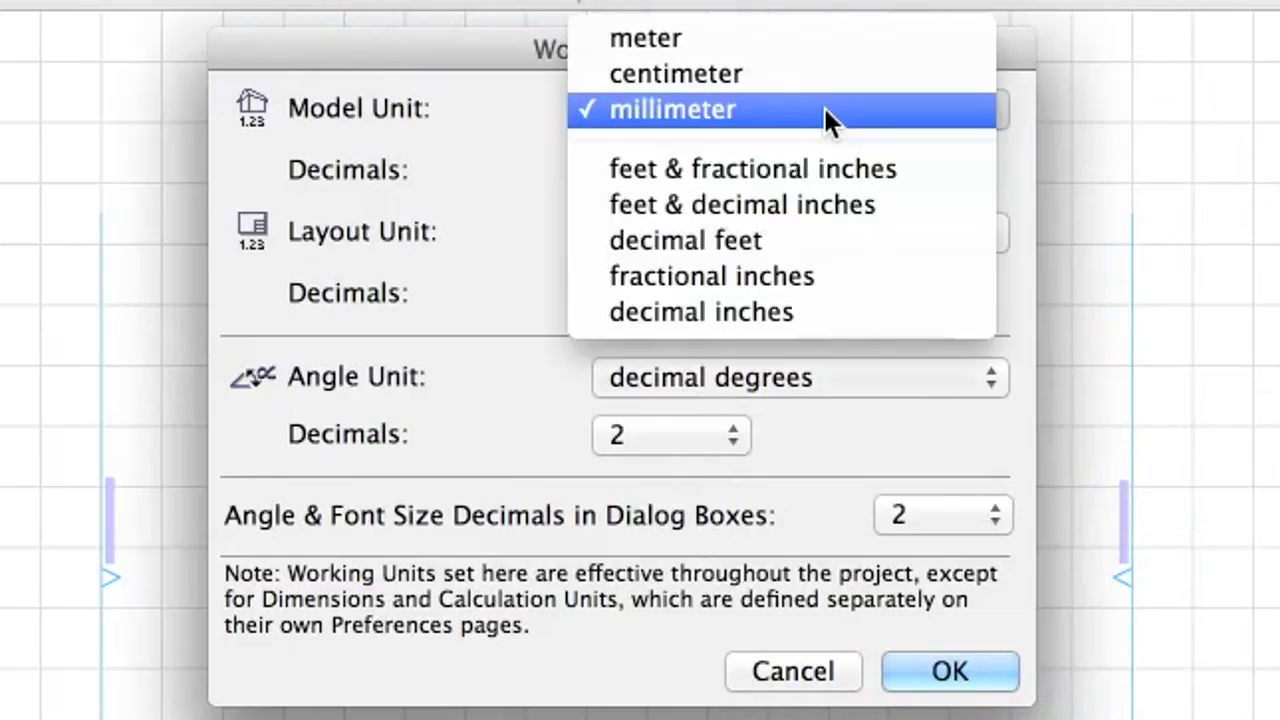
click(821, 40)
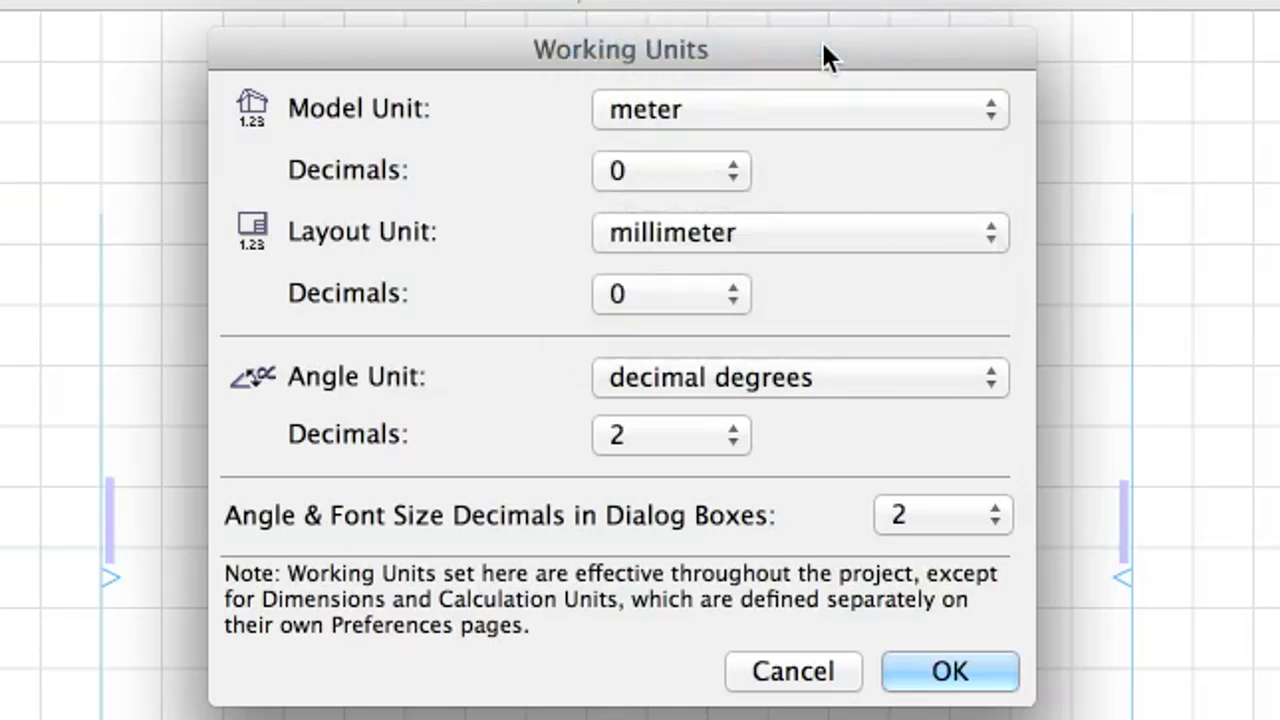
click(733, 172)
click(712, 243)
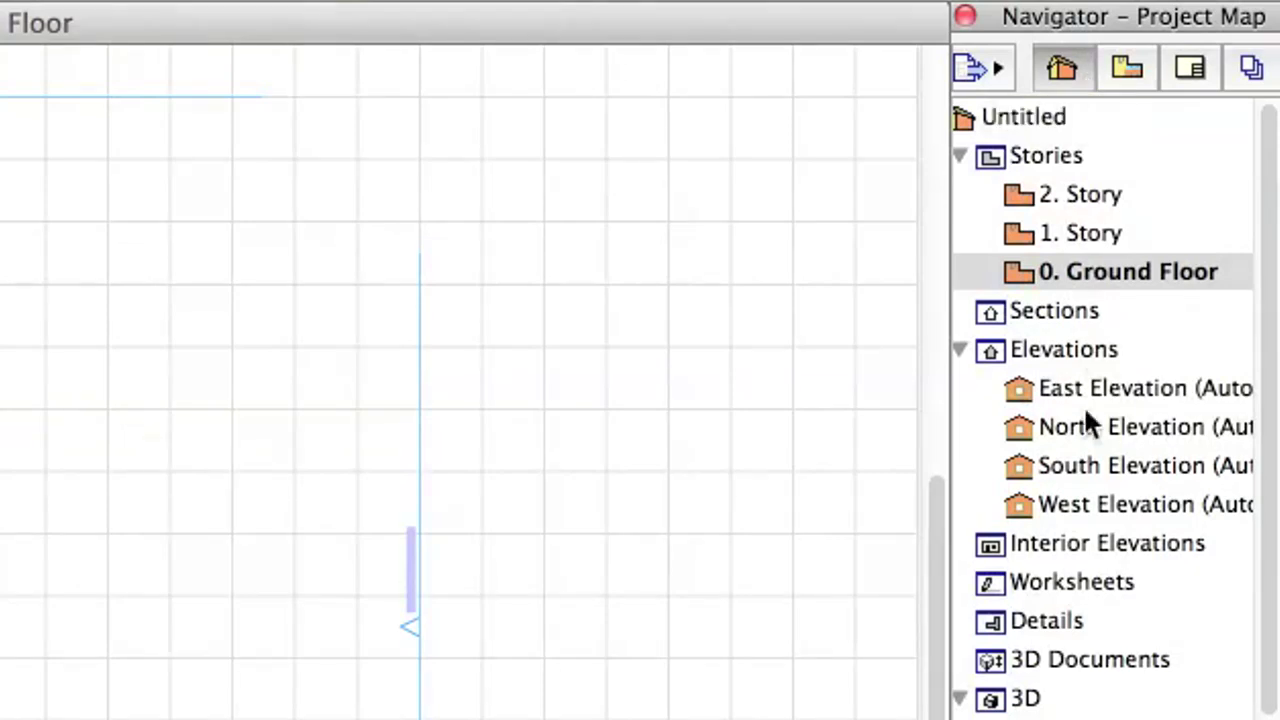
- Create a new independent worksheet named Site
click(1033, 584)
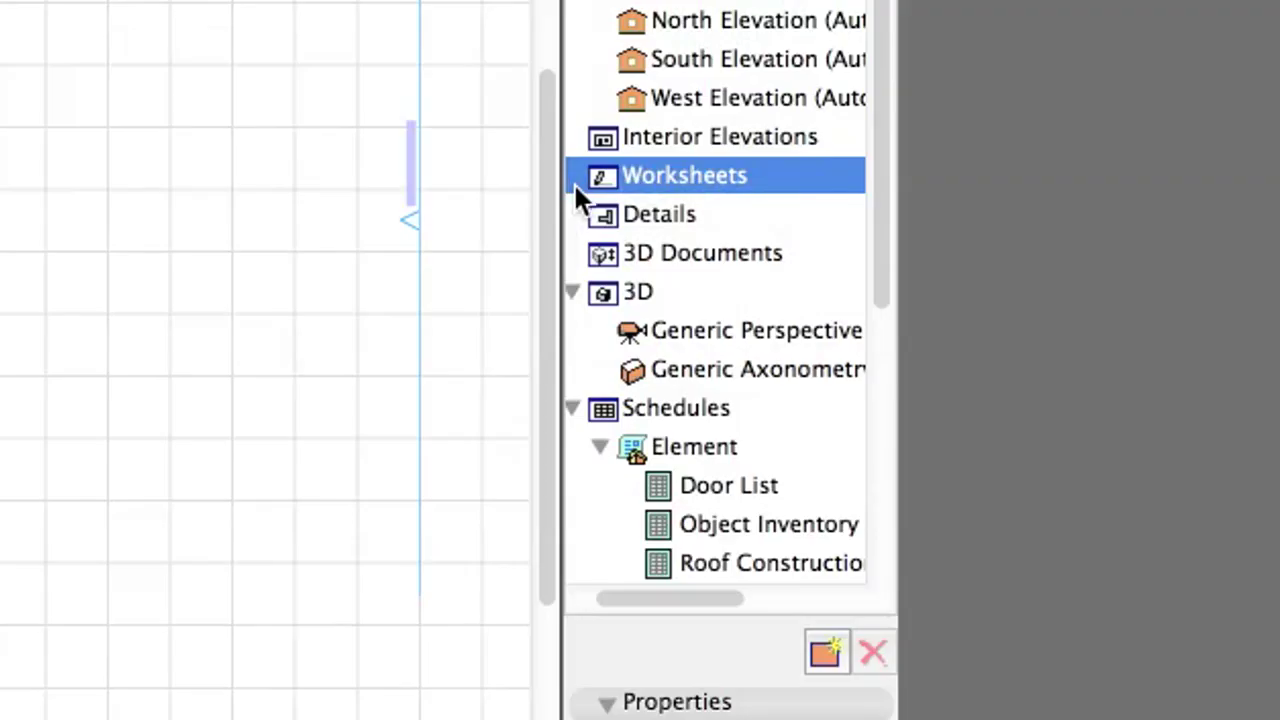
right_click(576, 185)
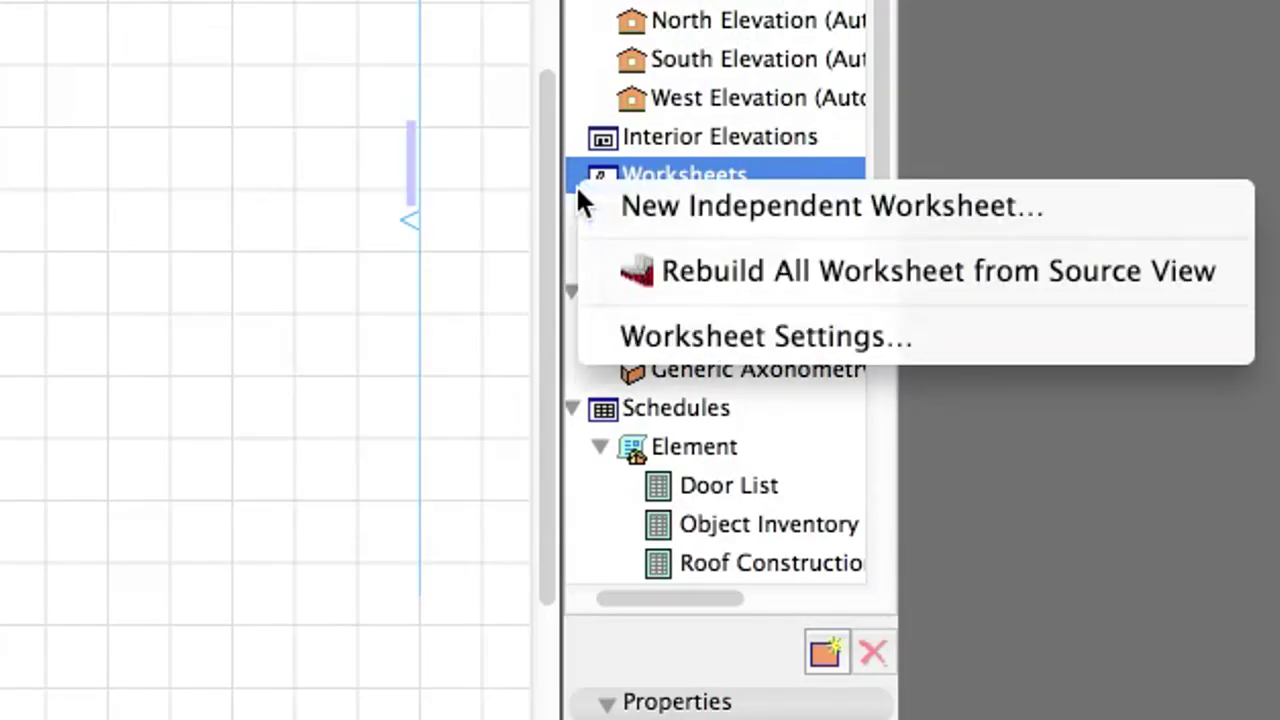
click(1102, 209)
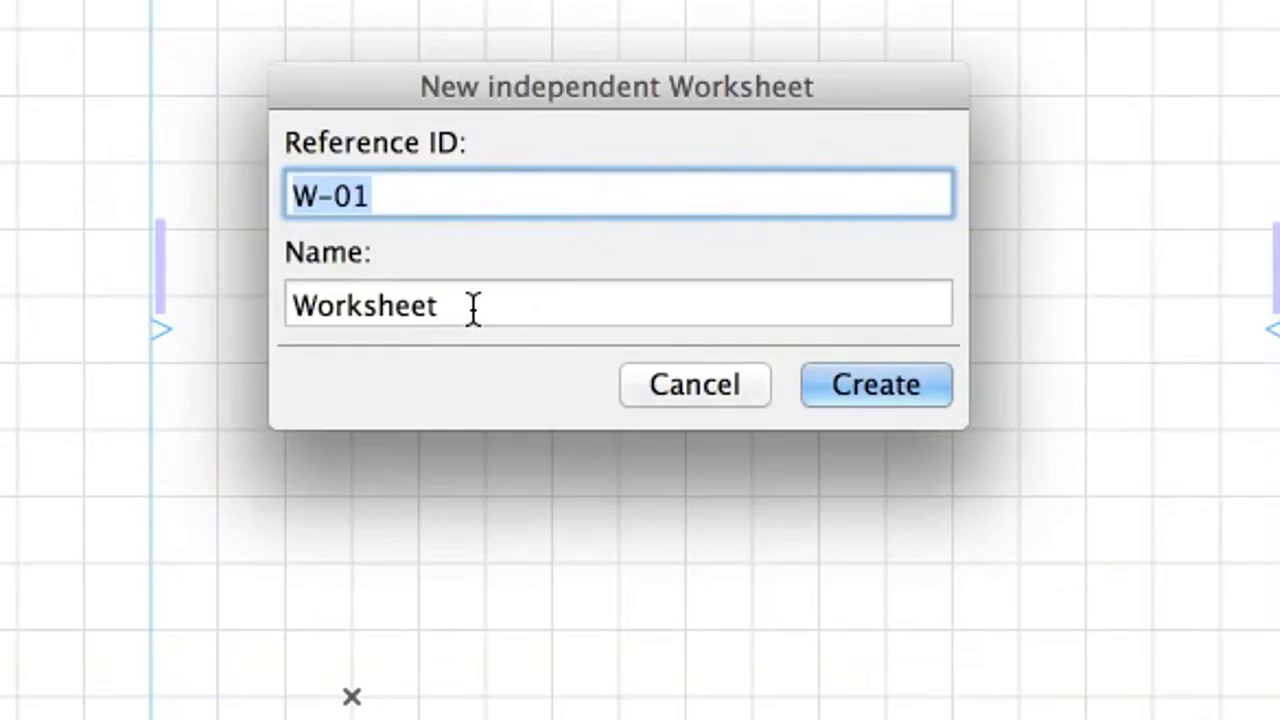
drag(471, 309, 277, 306)
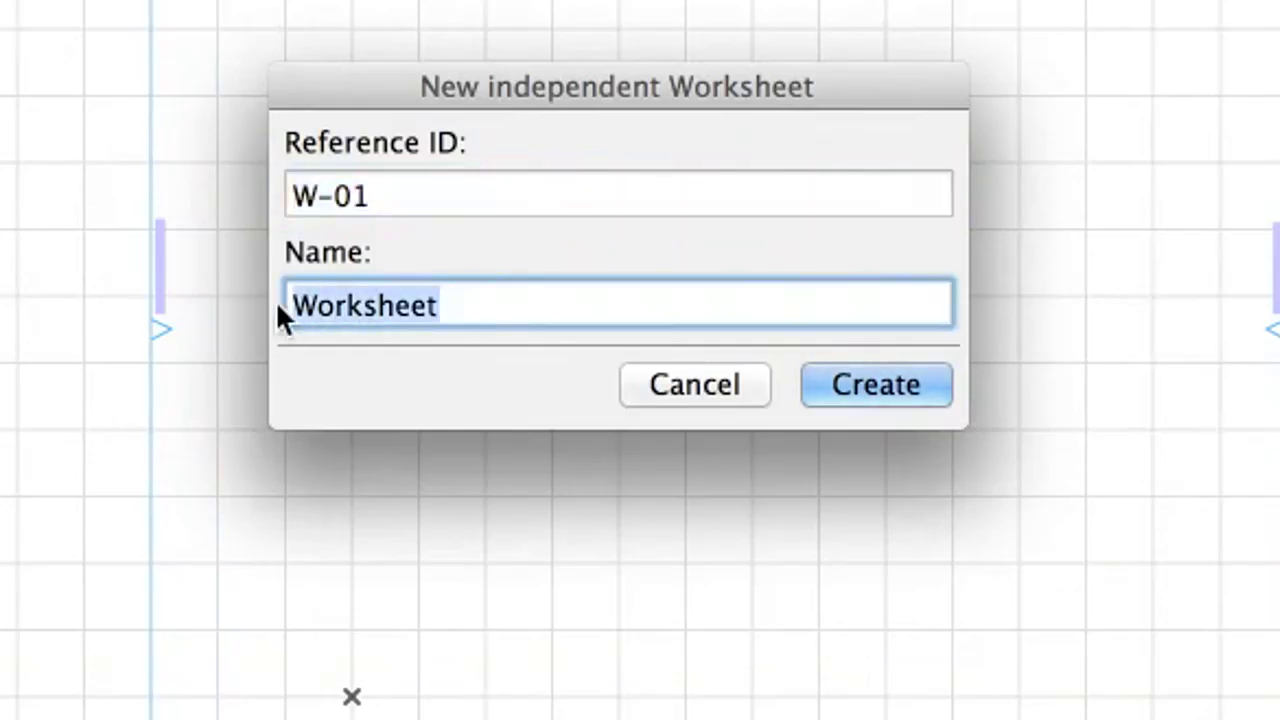
text(Site)
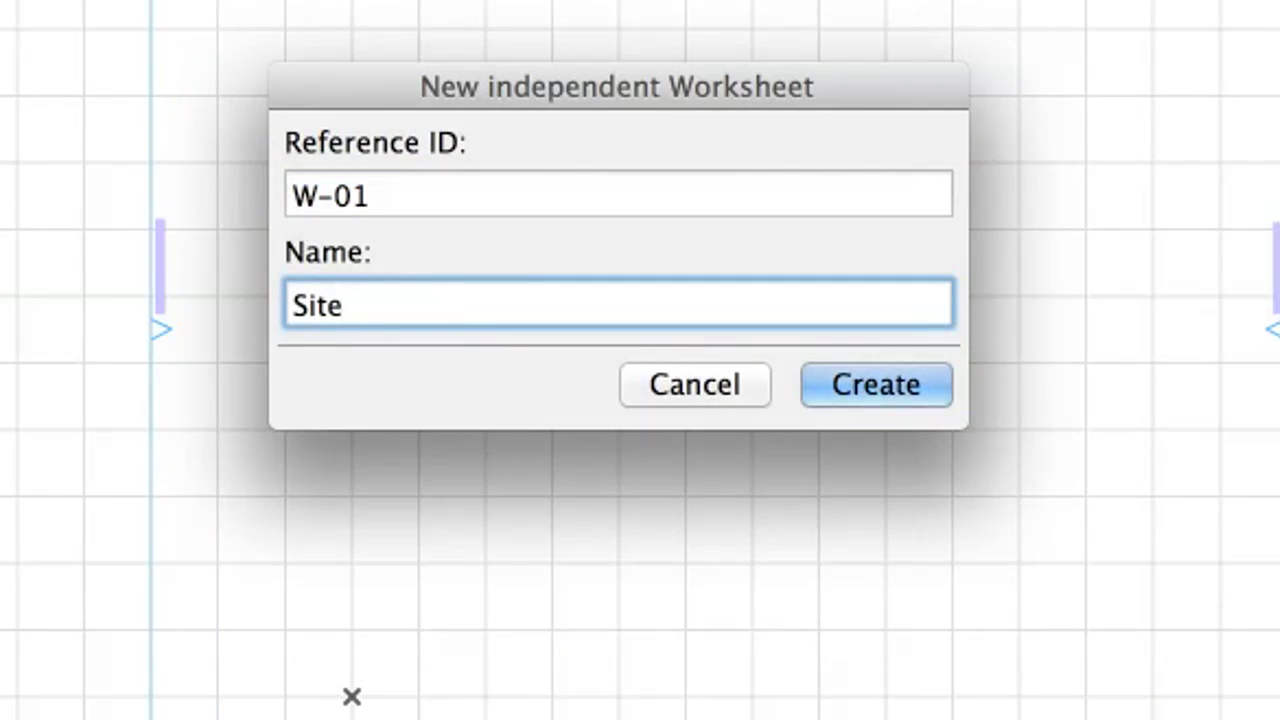
click(930, 384)
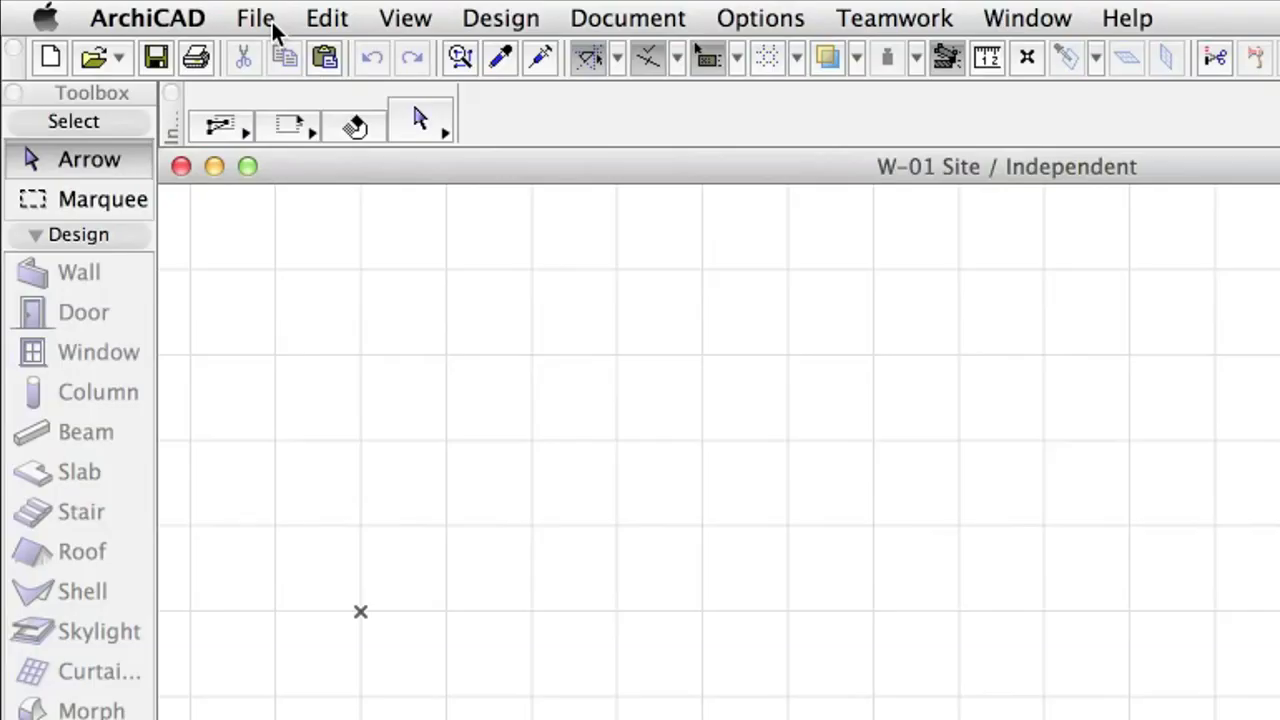
- Attach W-01 Site.dwg as an Xref on the Site worksheet and check that it is selectable
click(163, 12)
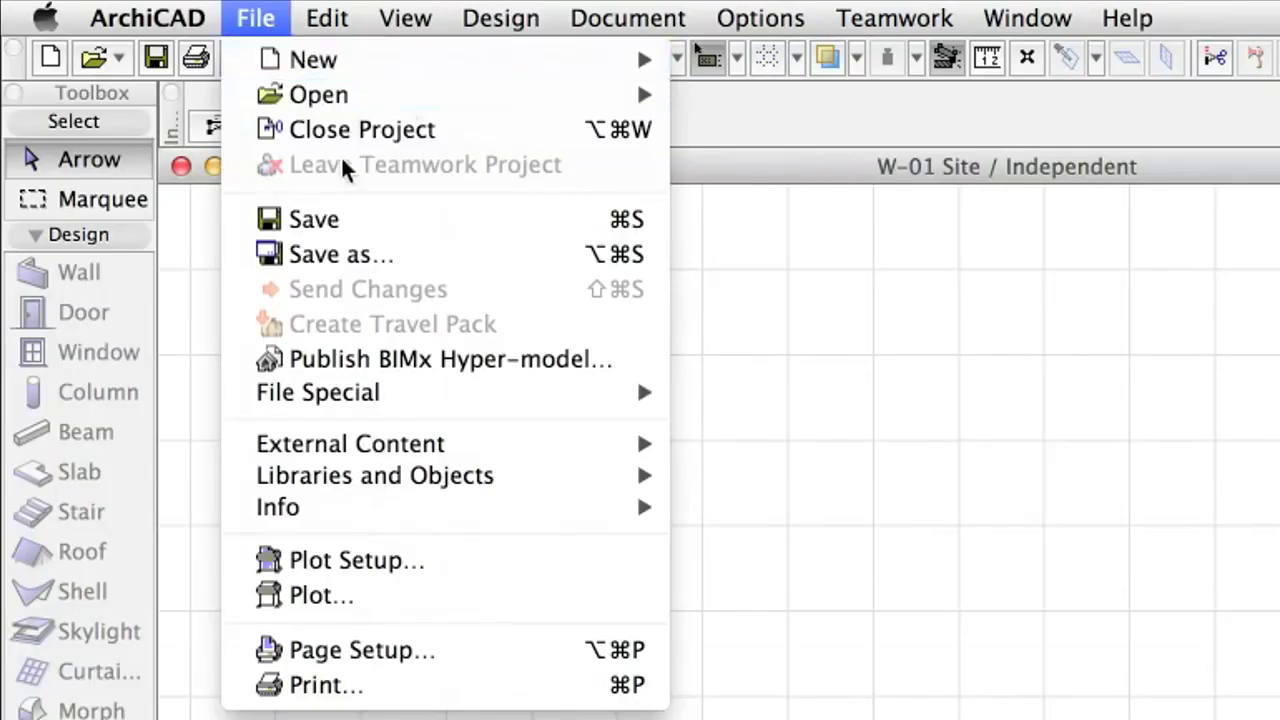
mouse_move(531, 444)
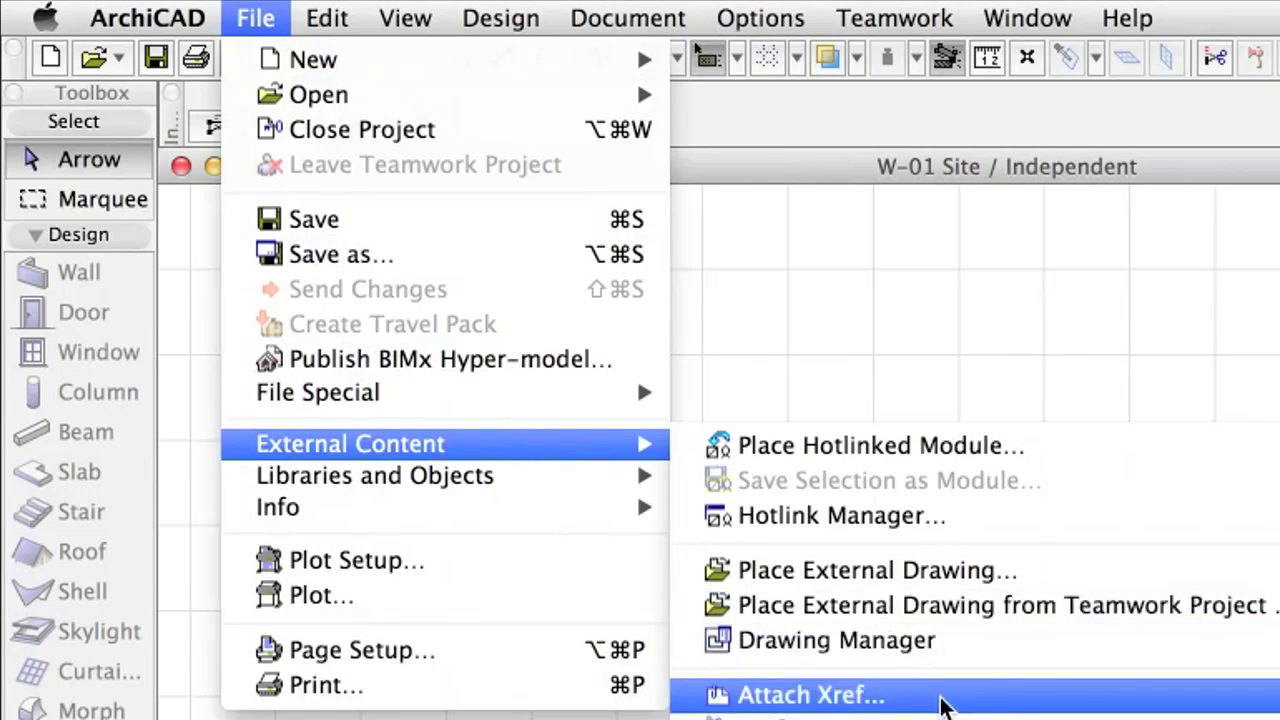
click(945, 705)
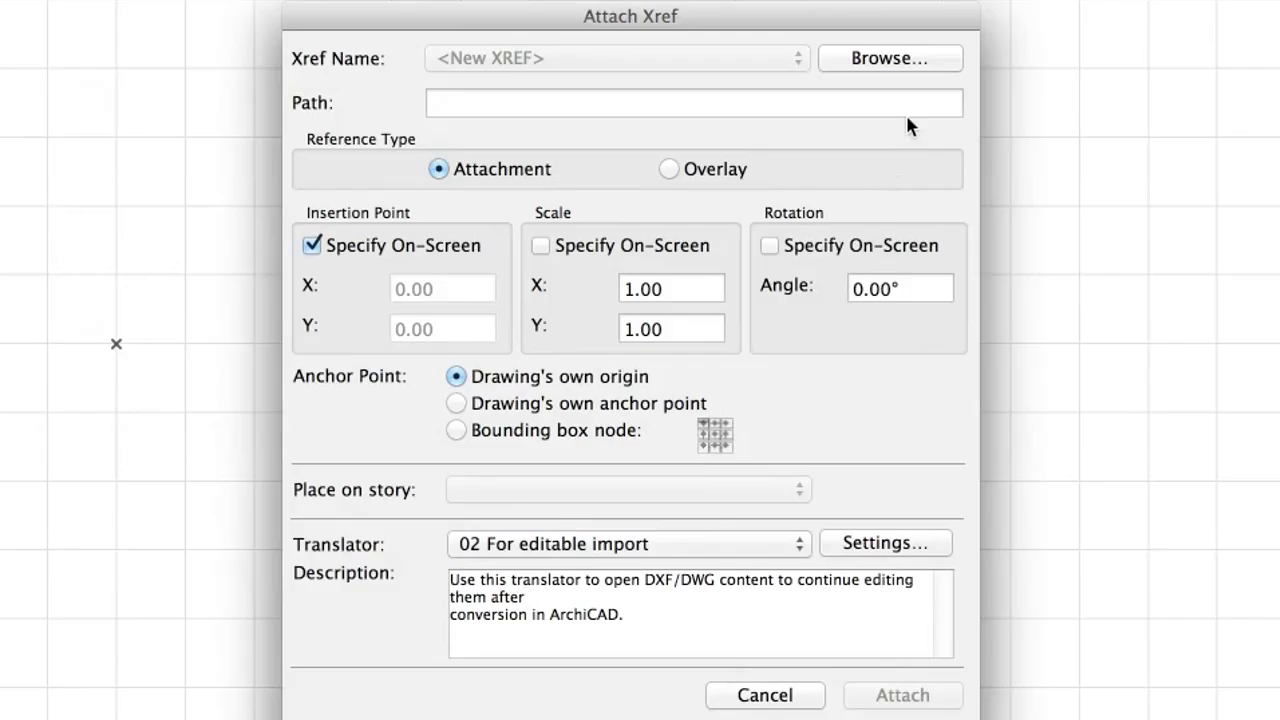
click(944, 62)
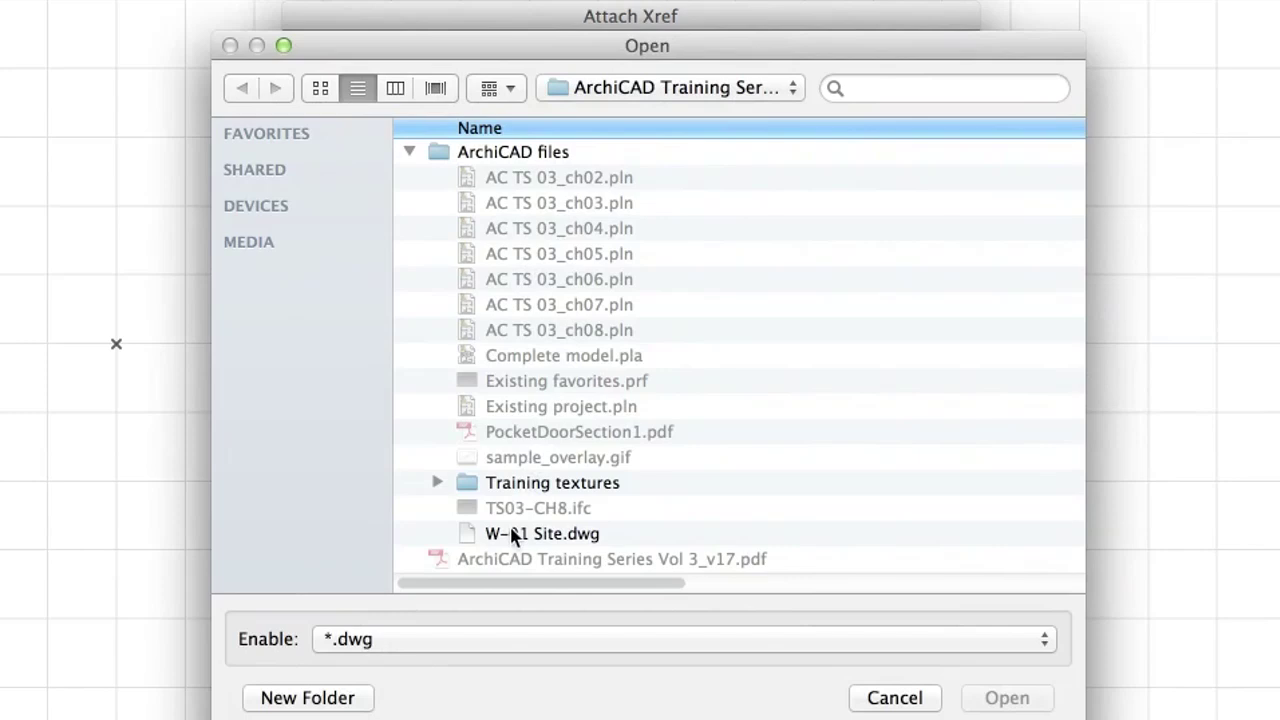
click(511, 536)
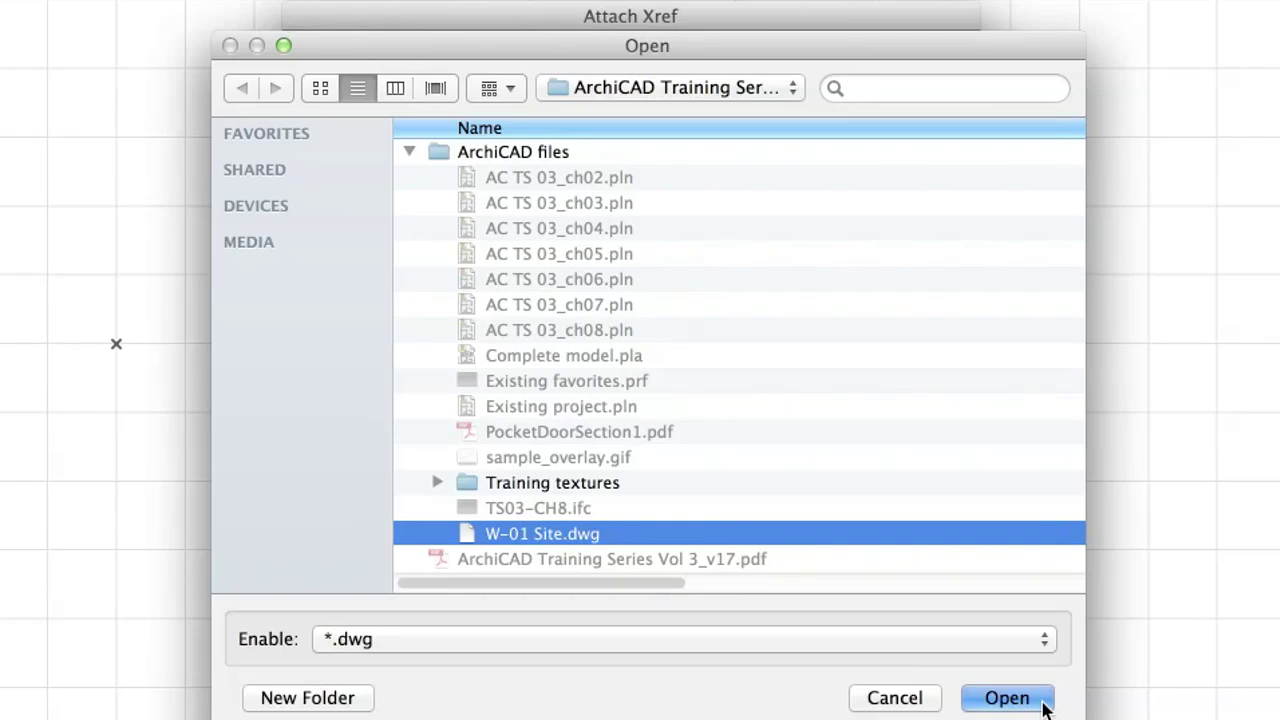
click(1005, 698)
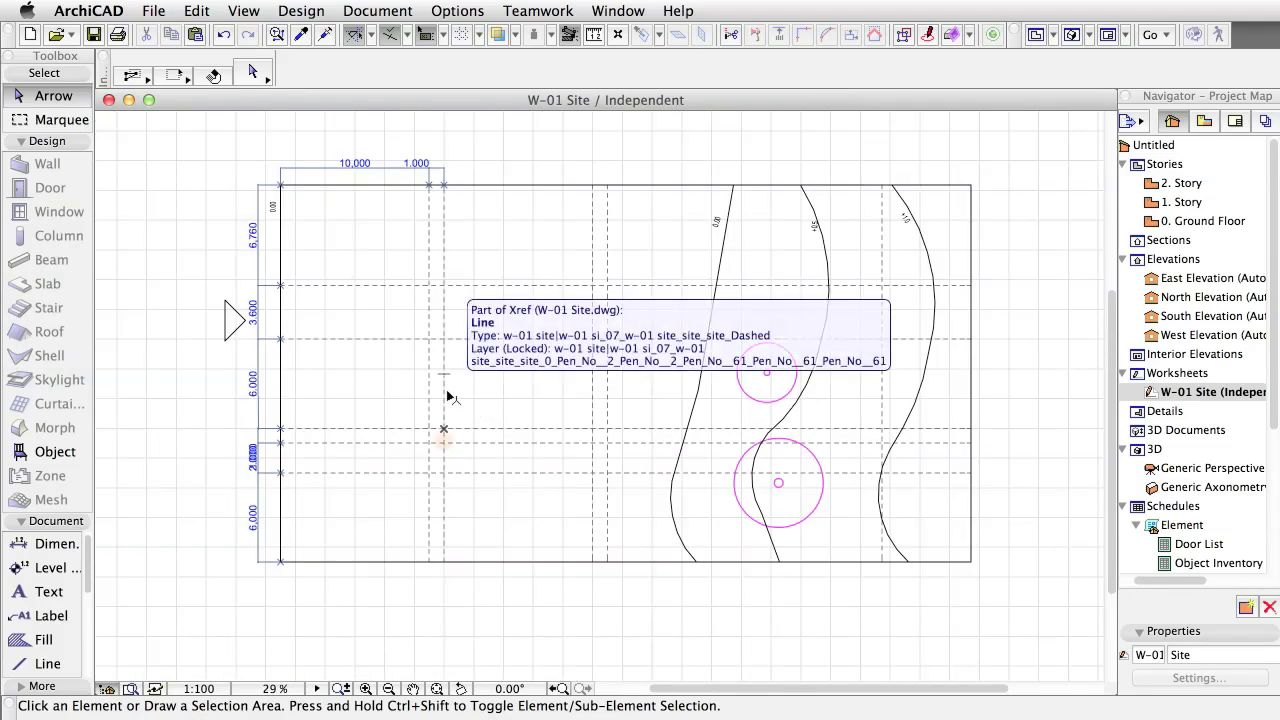
click(448, 397)
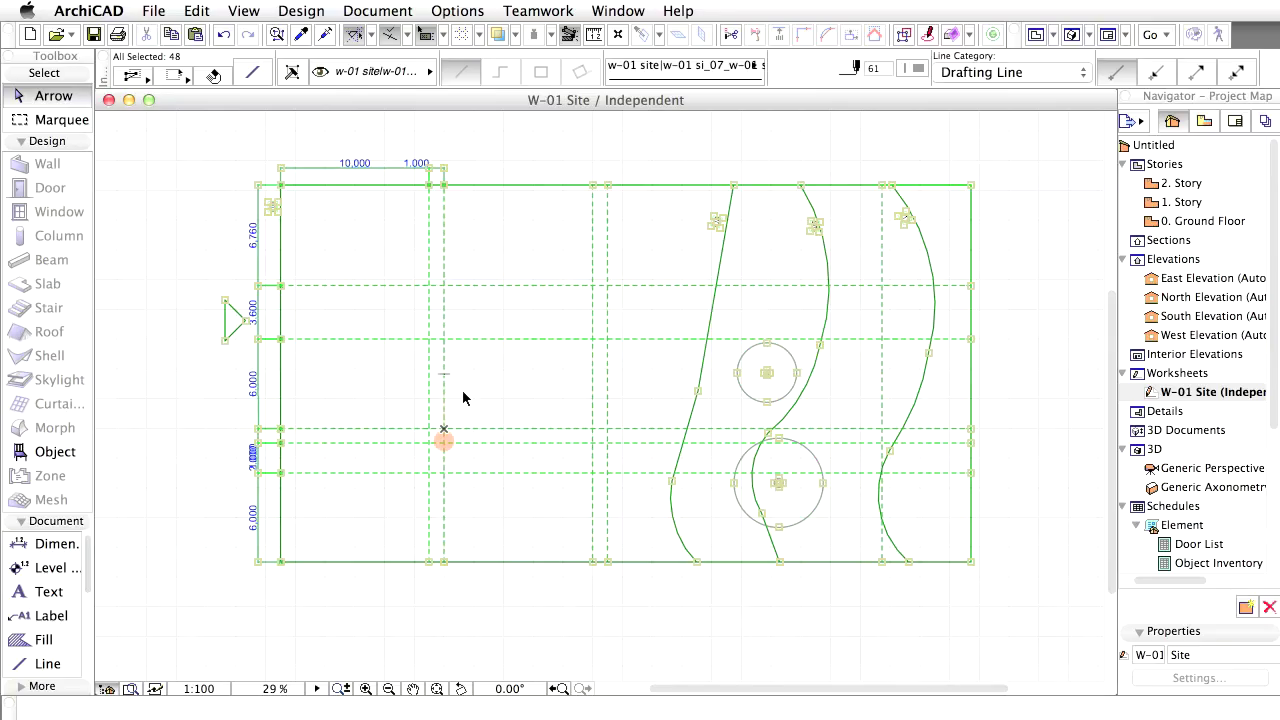
click(463, 392)
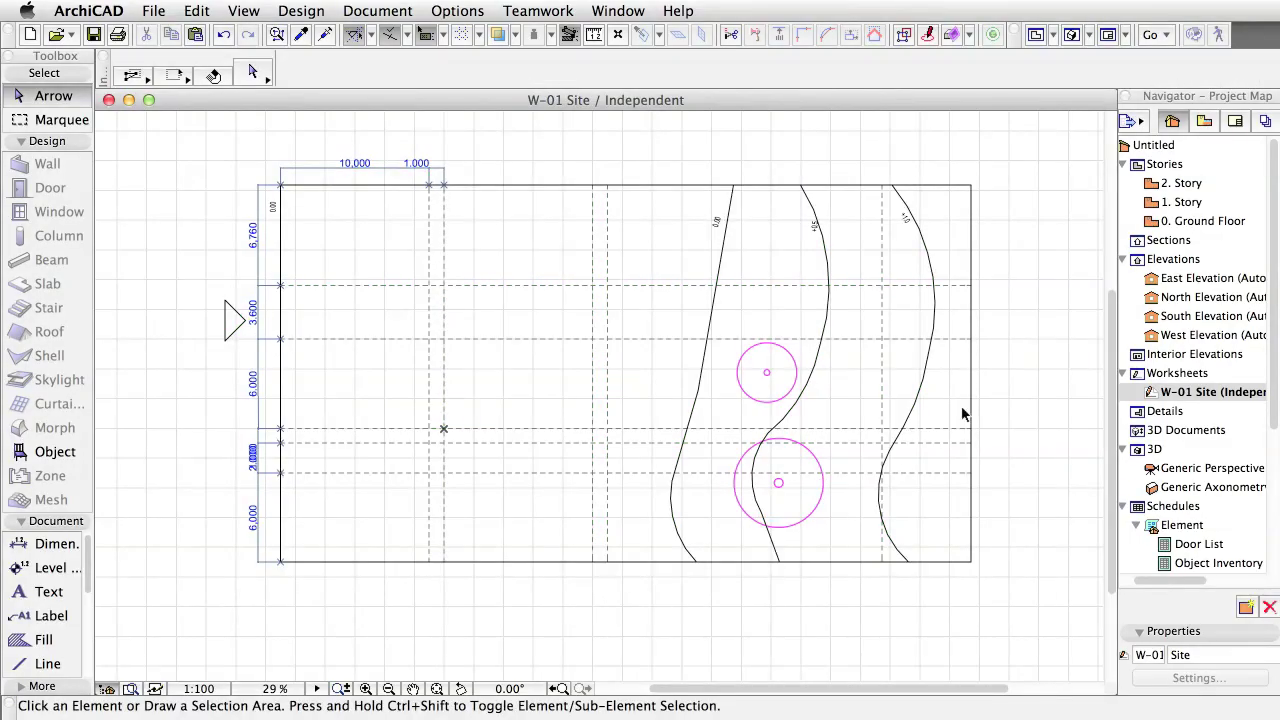
- Open the 0. Ground Floor plan from the project's stories
click(1160, 222)
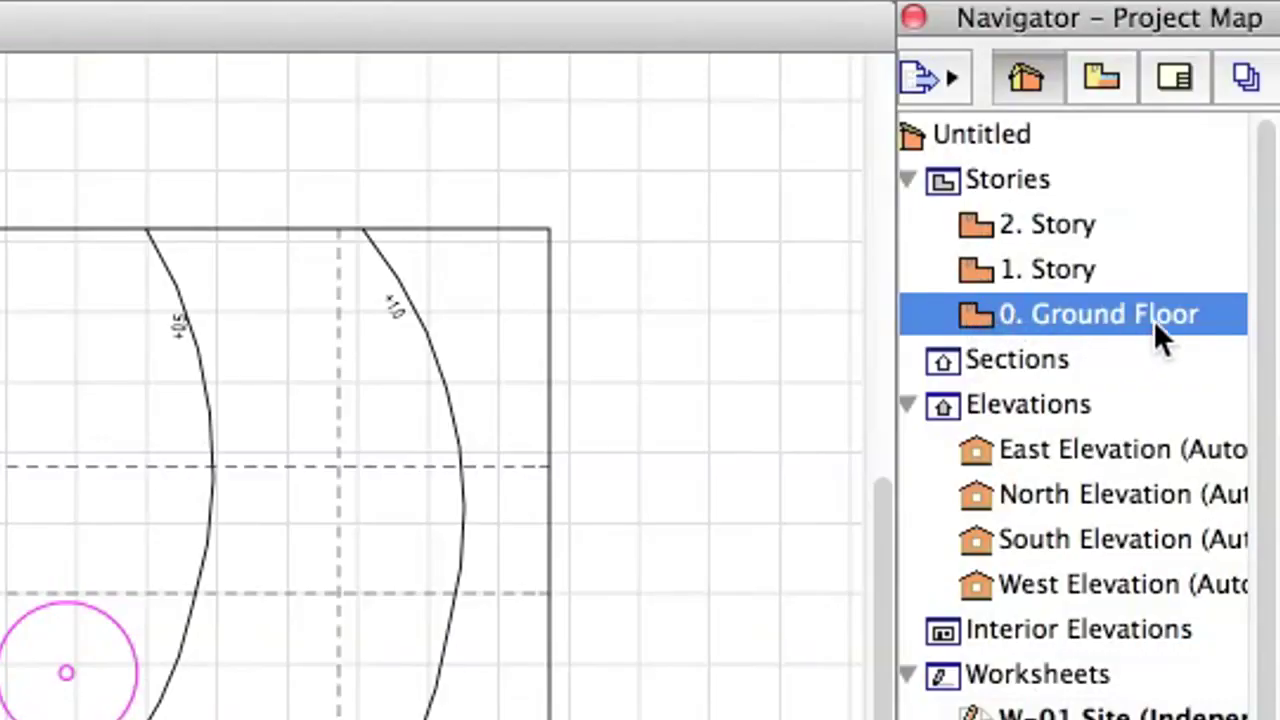
double_click(1153, 320)
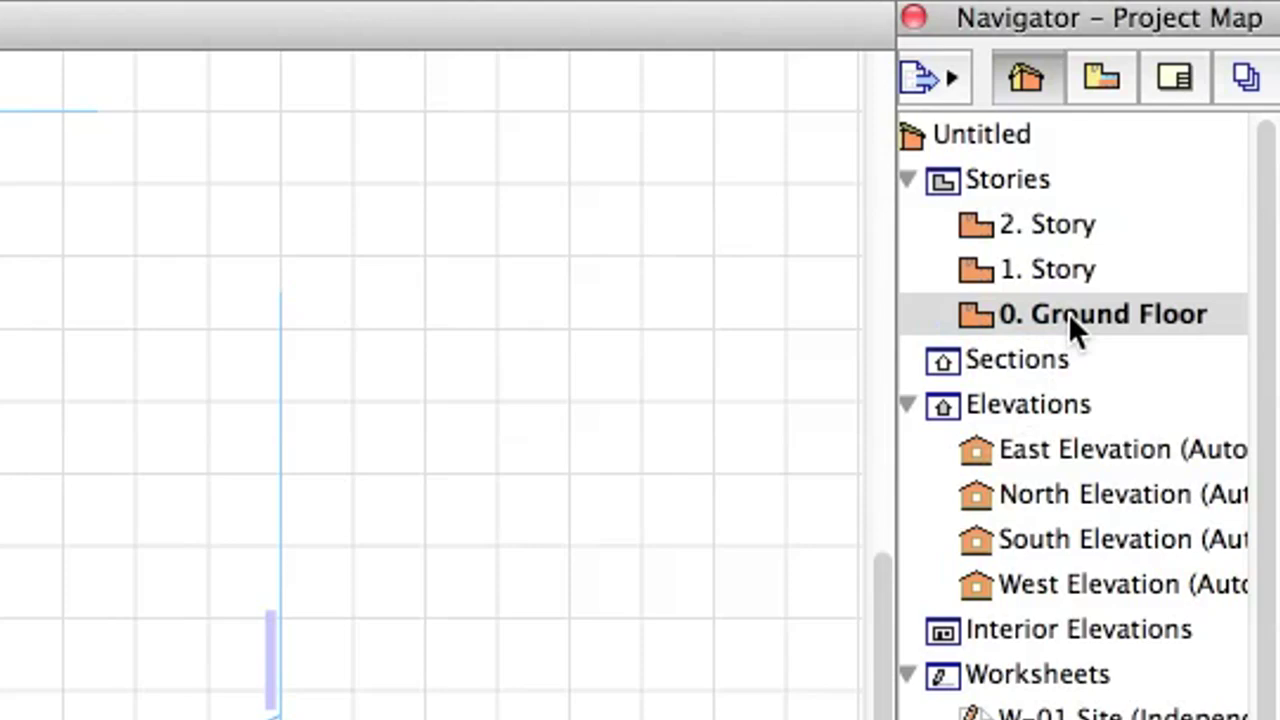
- Show the W-01 Site worksheet as a trace reference on the 0. Ground Floor plan
click(1068, 313)
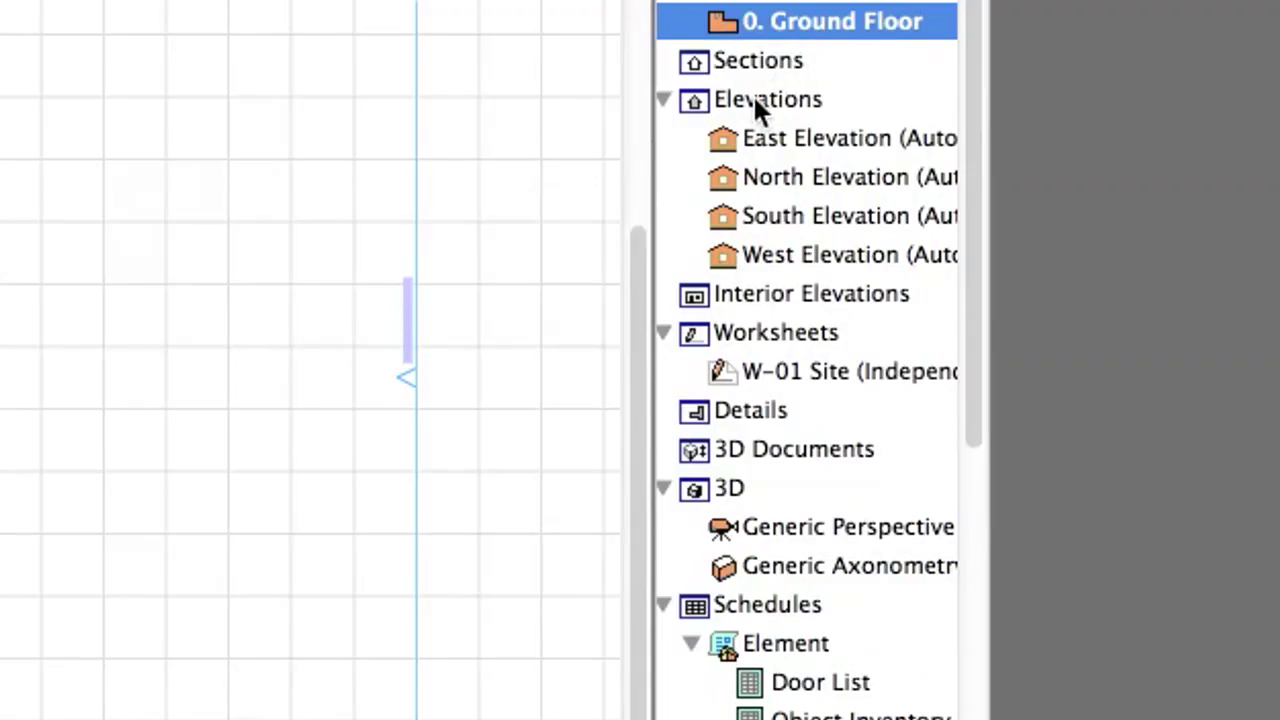
click(718, 371)
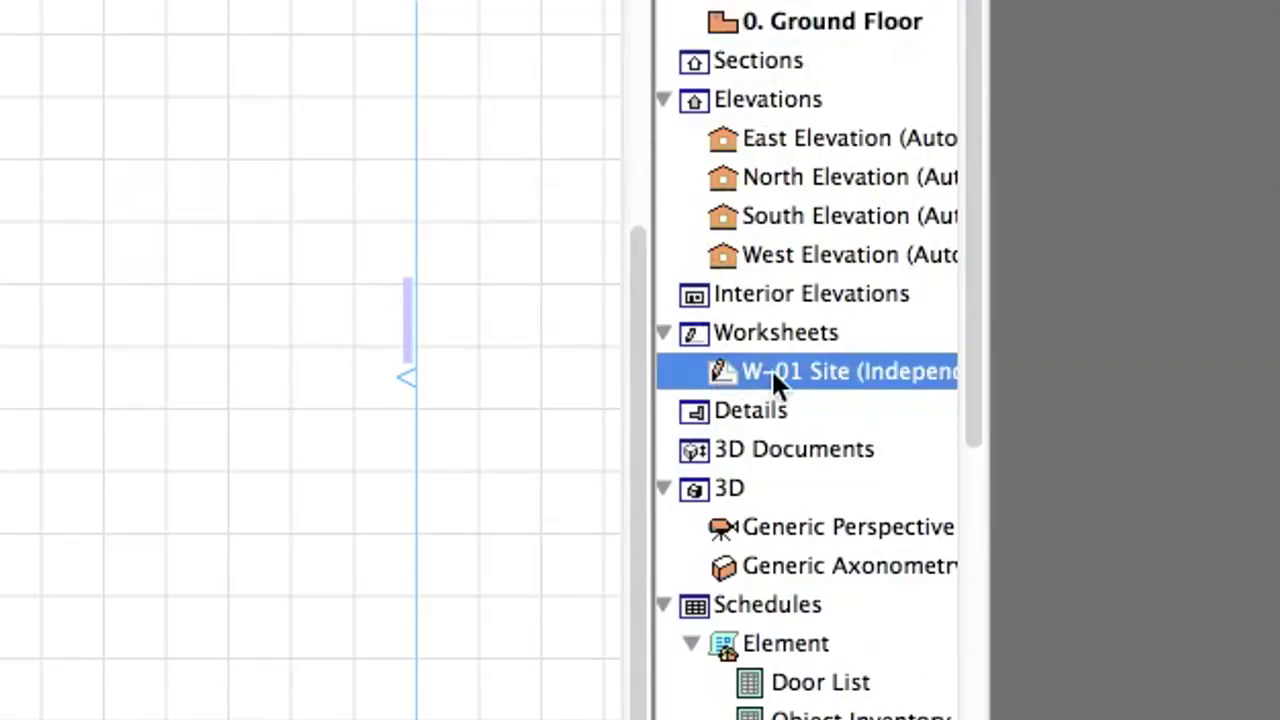
right_click(805, 385)
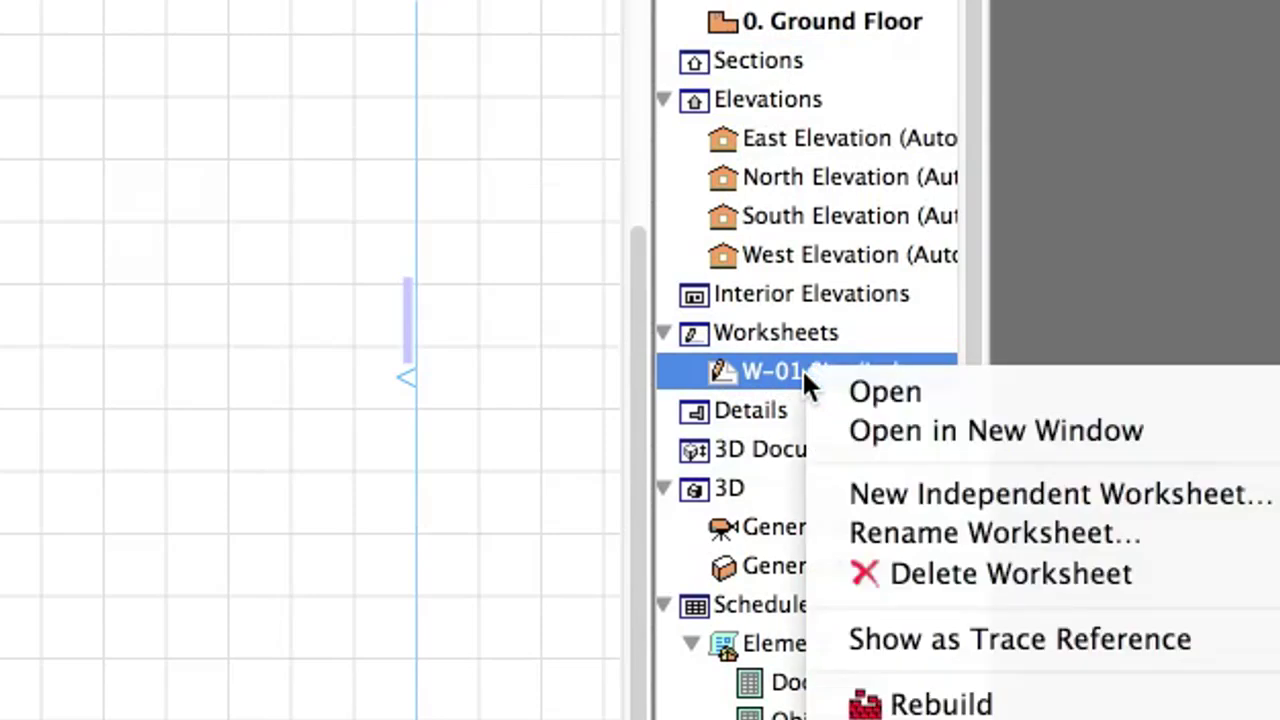
click(1225, 655)
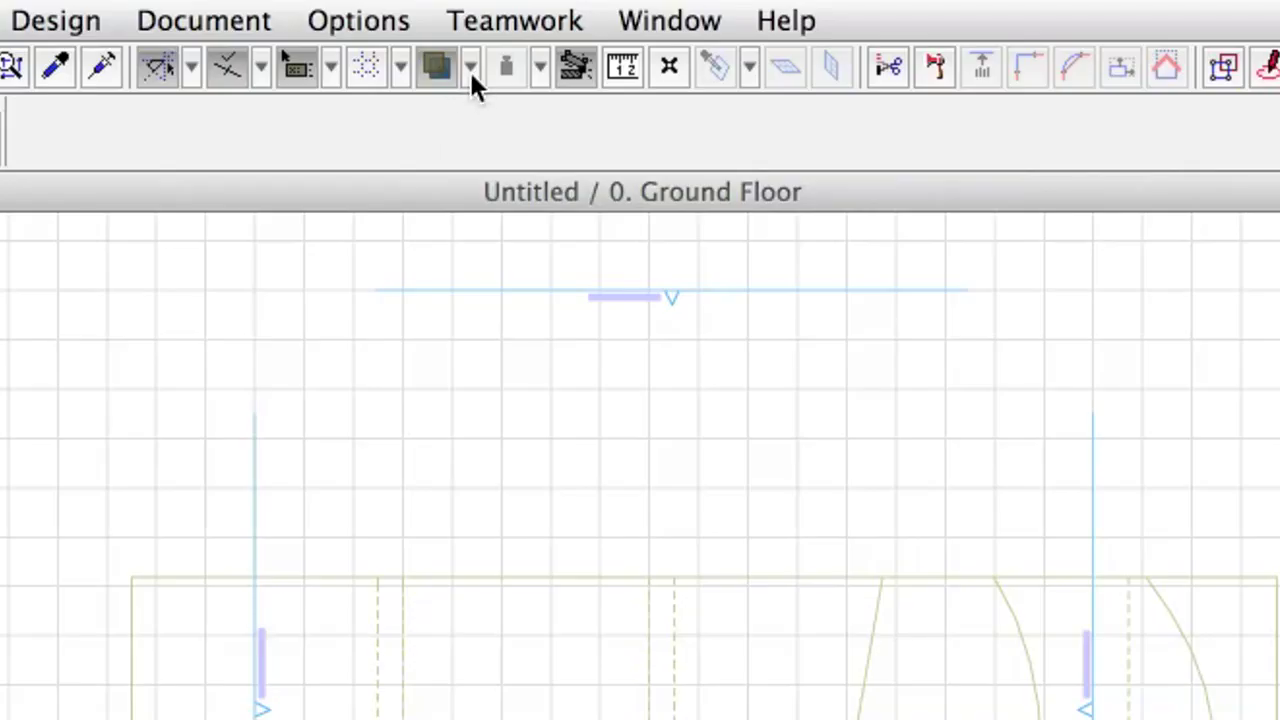
- Make all element types visible in the W-01 Site trace reference and apply the settings to all references
click(470, 68)
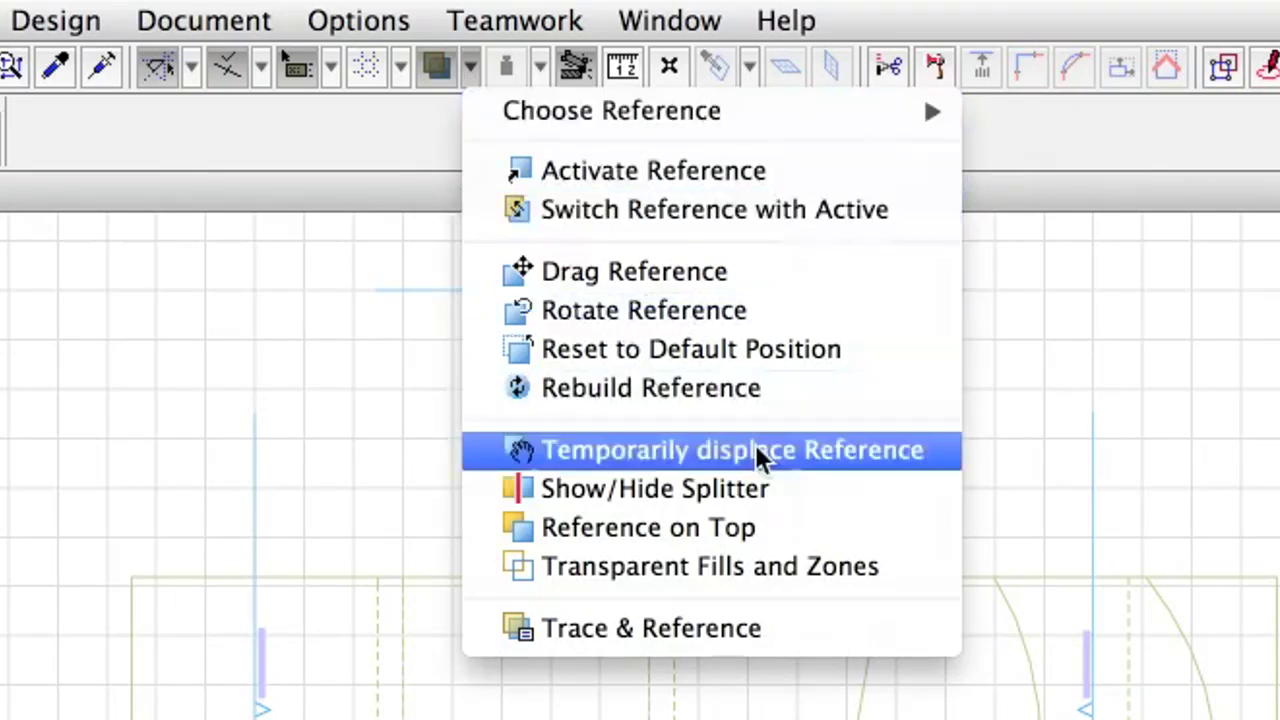
click(833, 626)
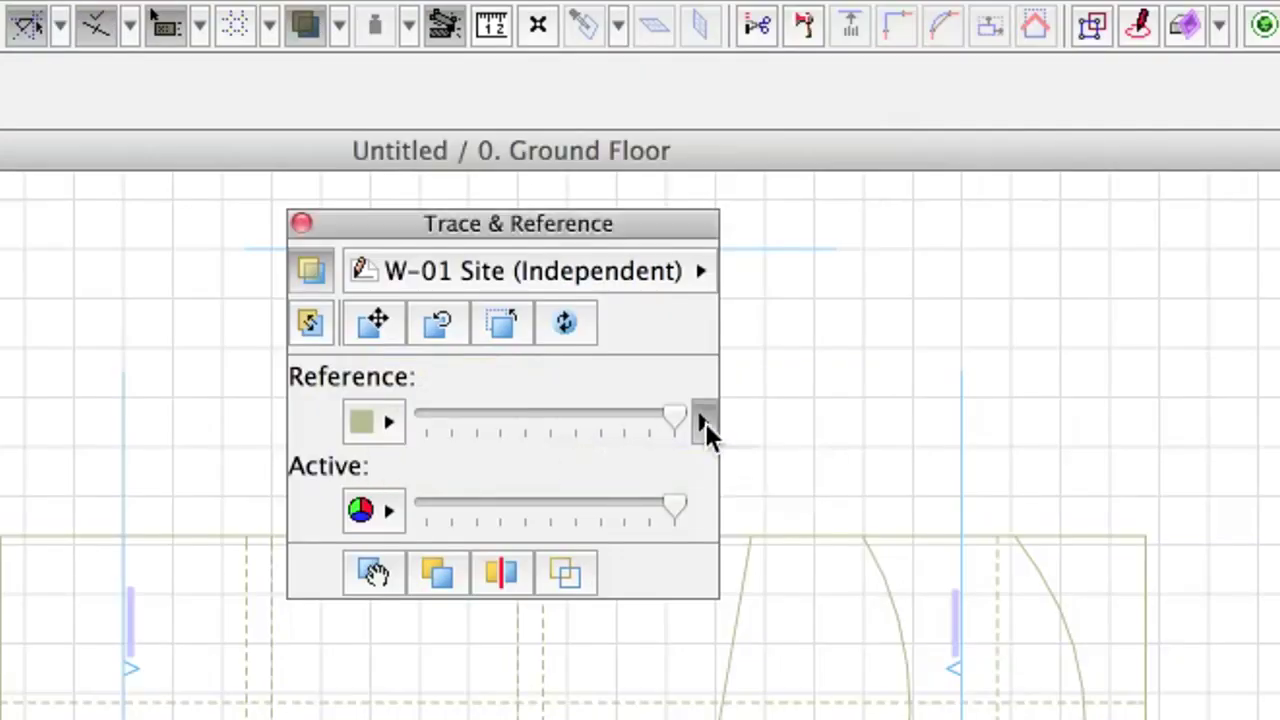
click(703, 422)
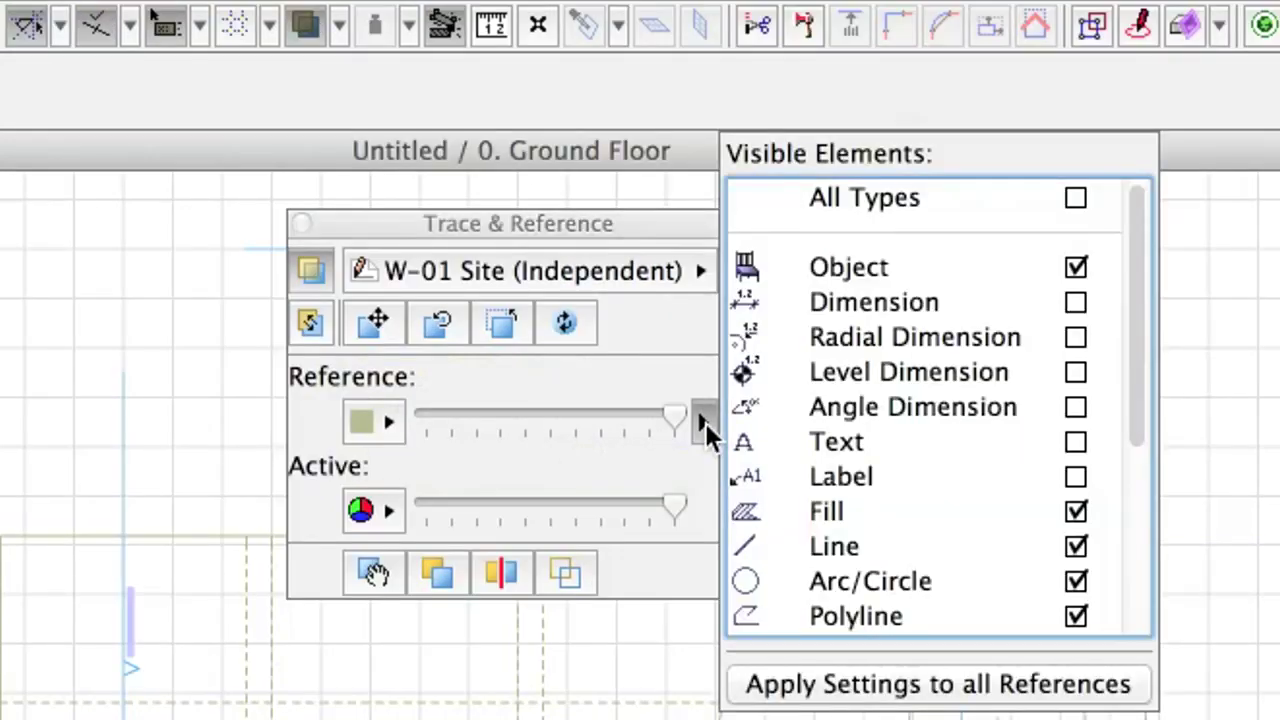
click(1076, 197)
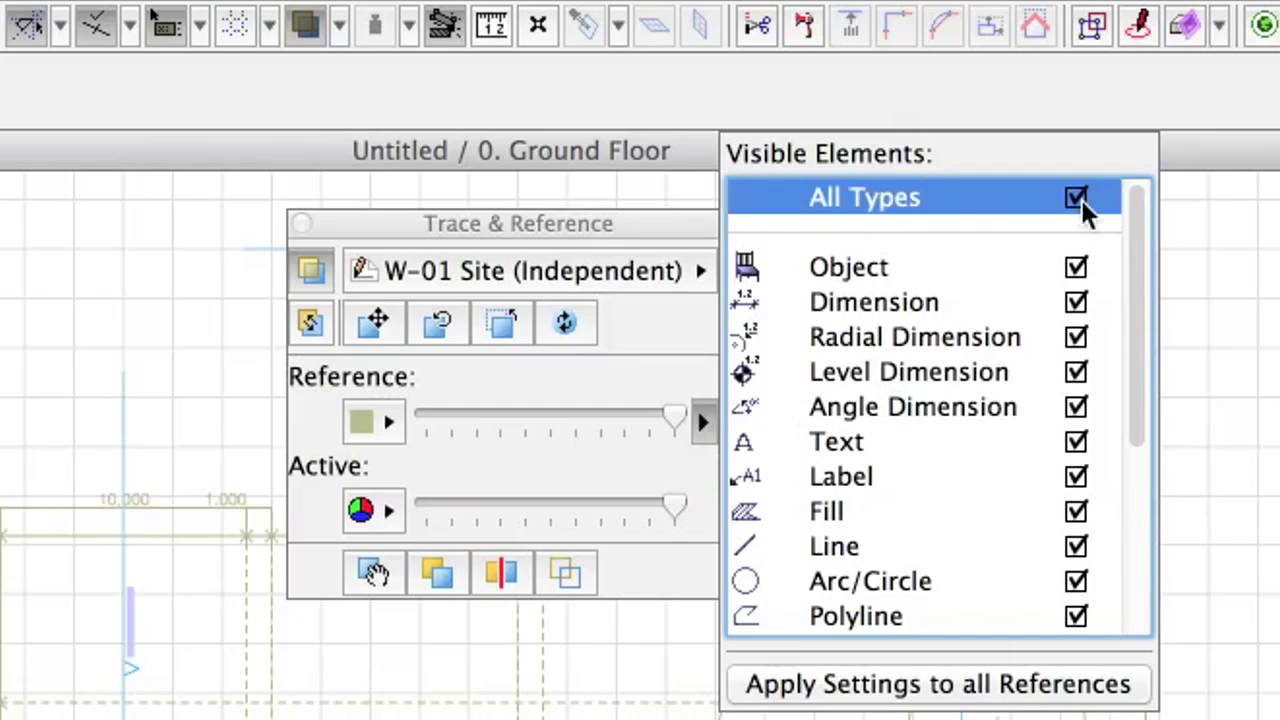
drag(1141, 269, 1165, 477)
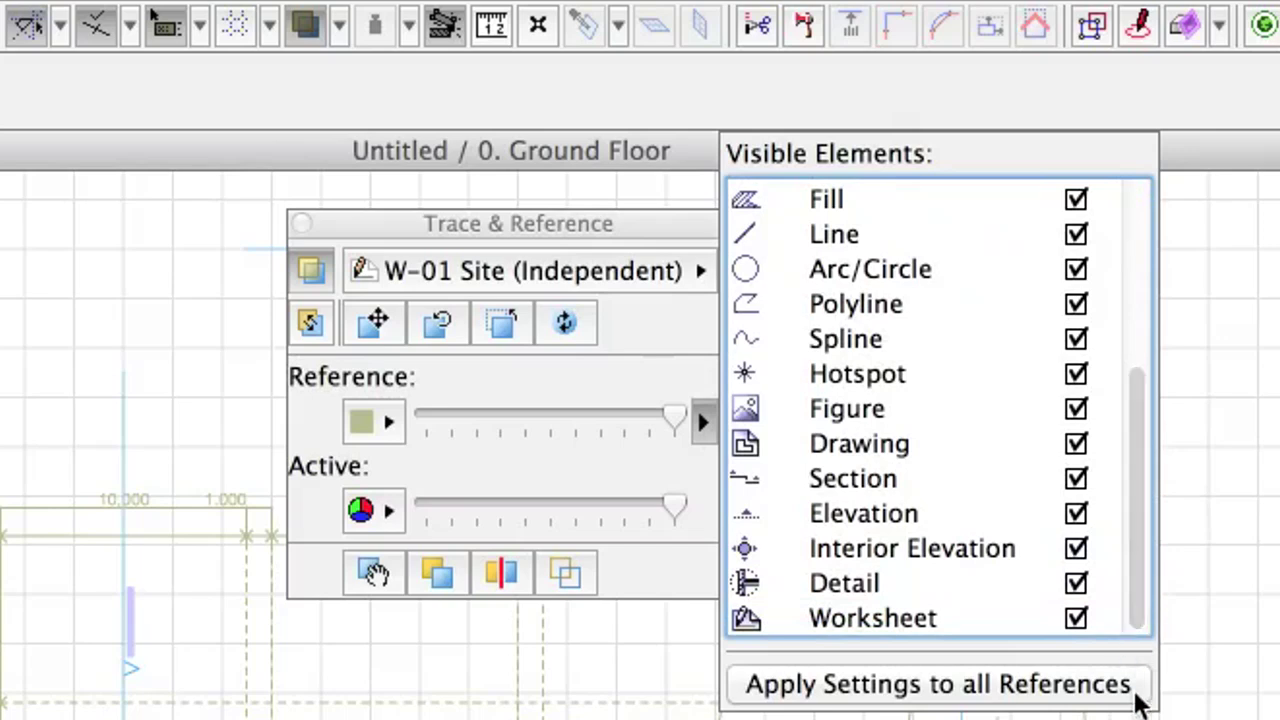
click(1140, 700)
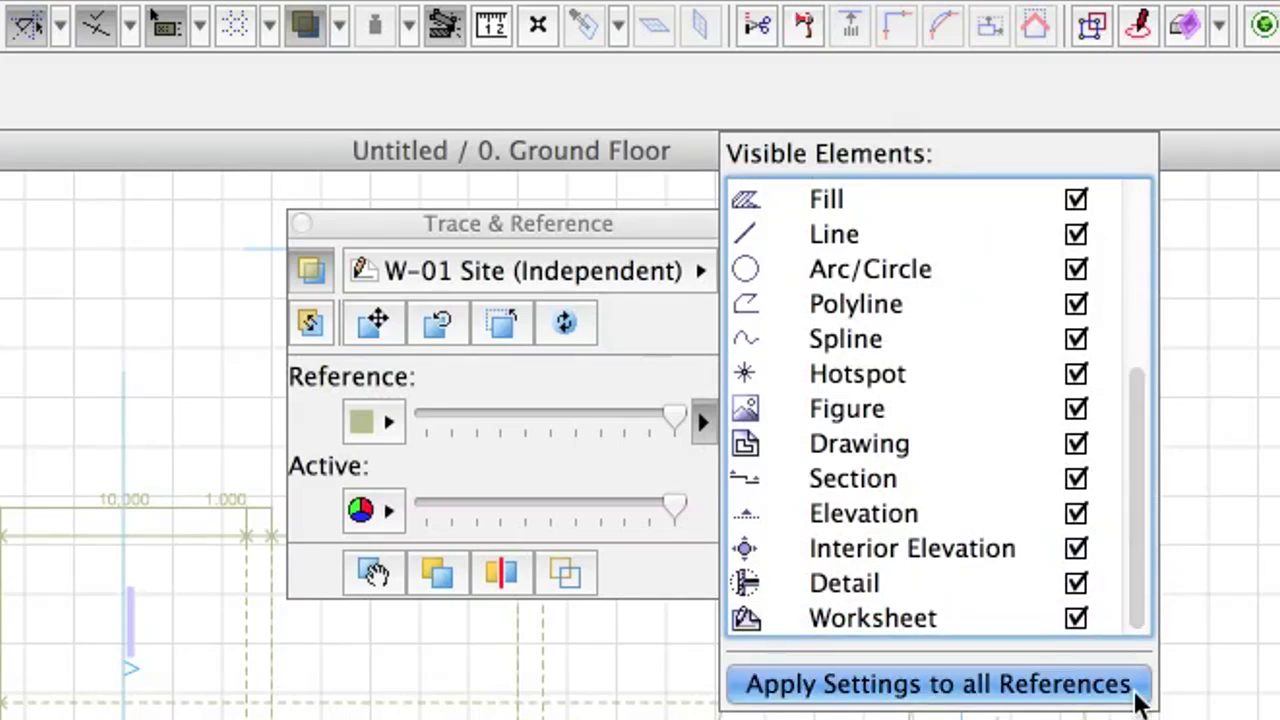
click(1136, 700)
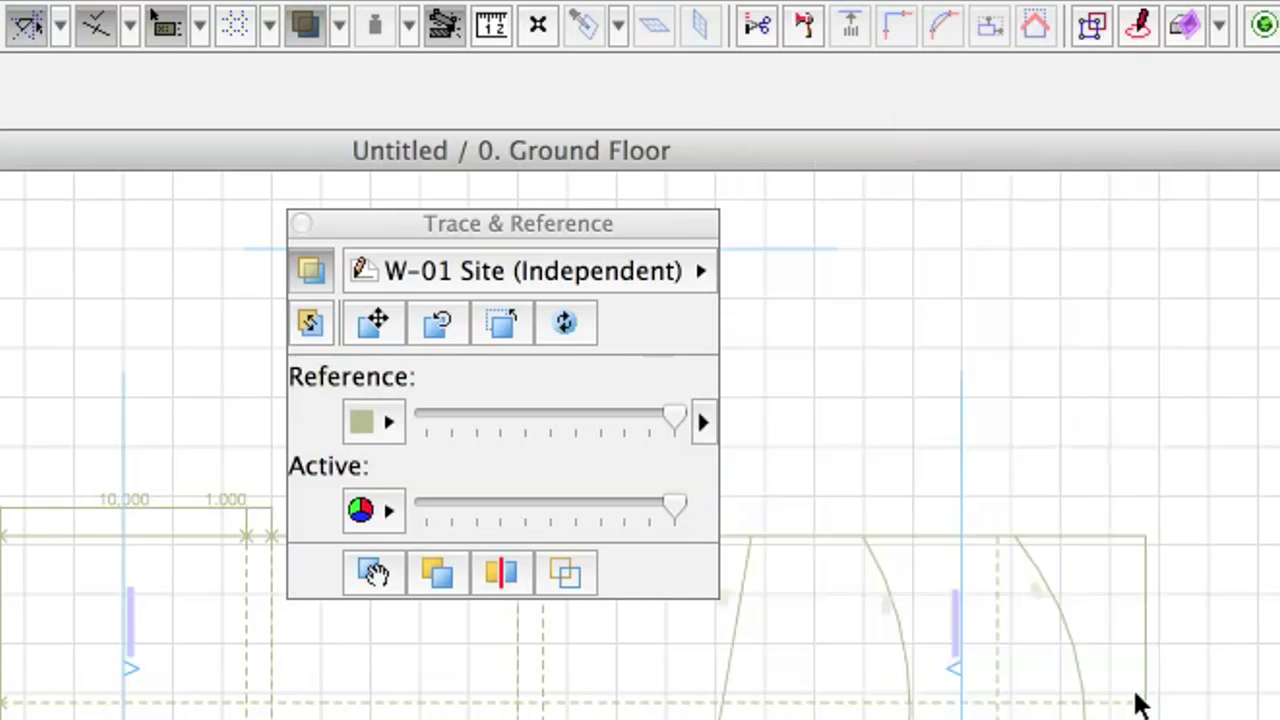
click(301, 223)
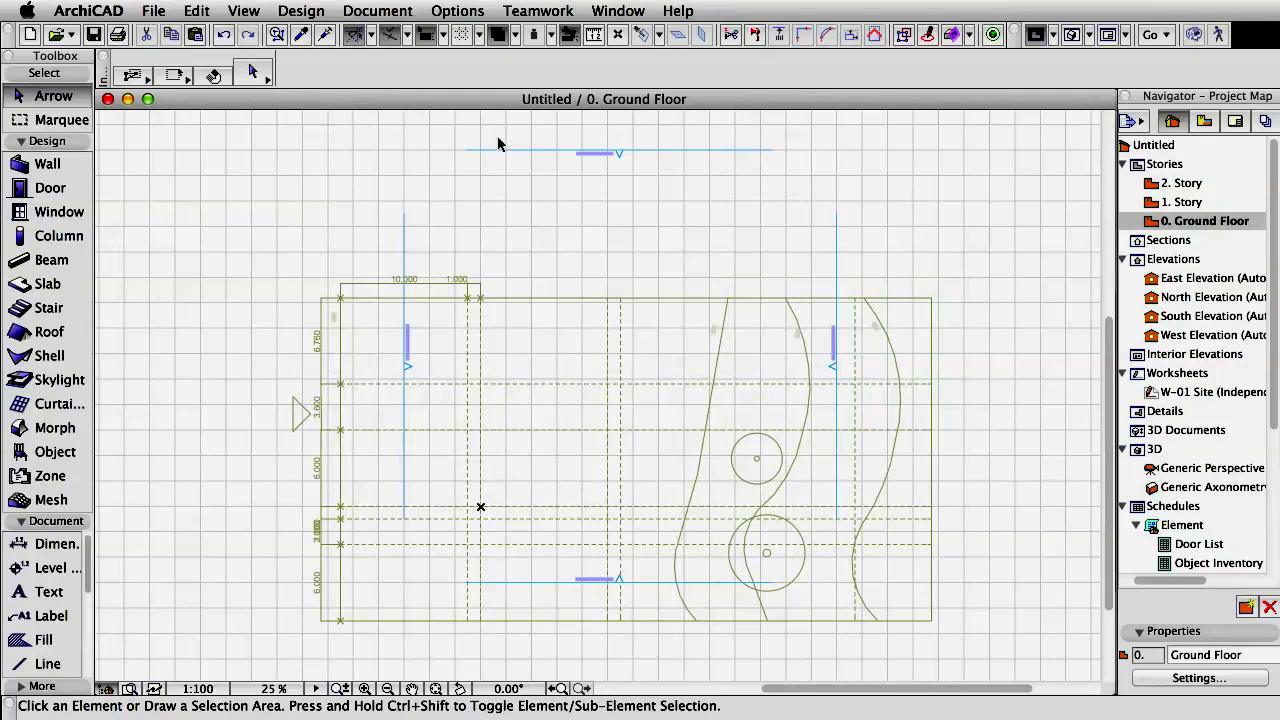
- Examine the visibility and lock status of the W-01 Site Xref layers in the layer settings
key(super+l)
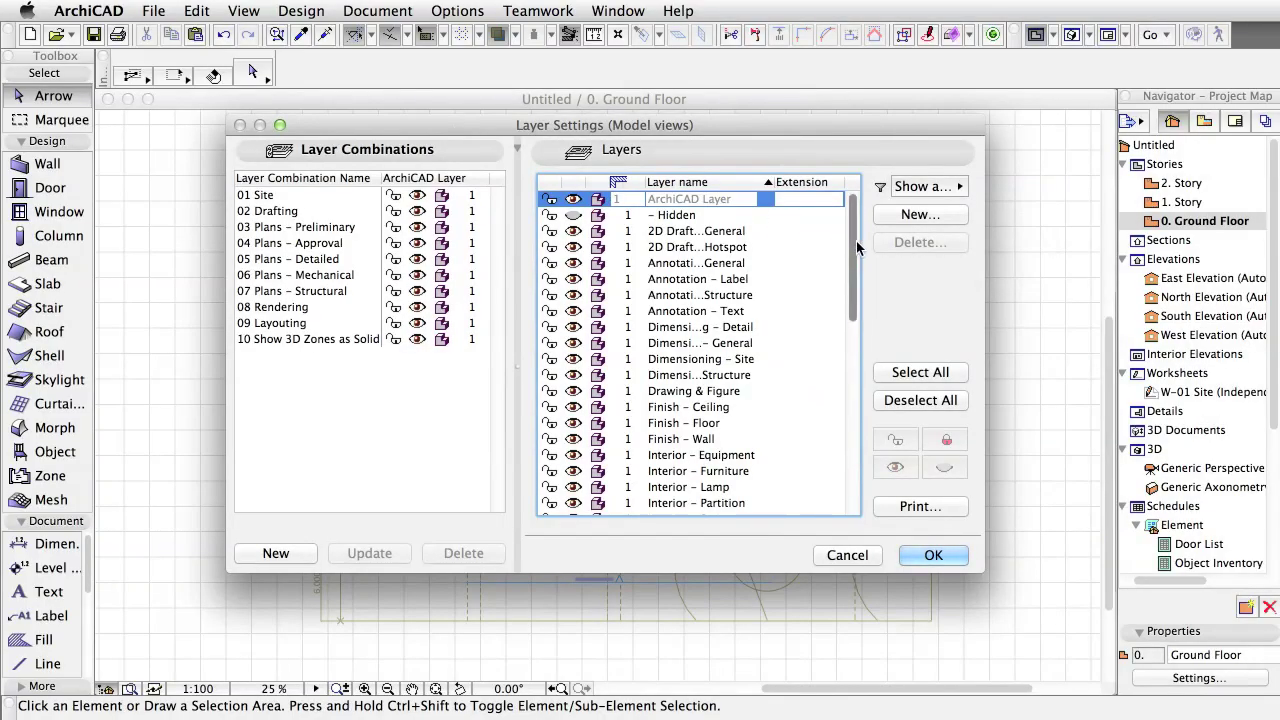
drag(856, 241, 856, 452)
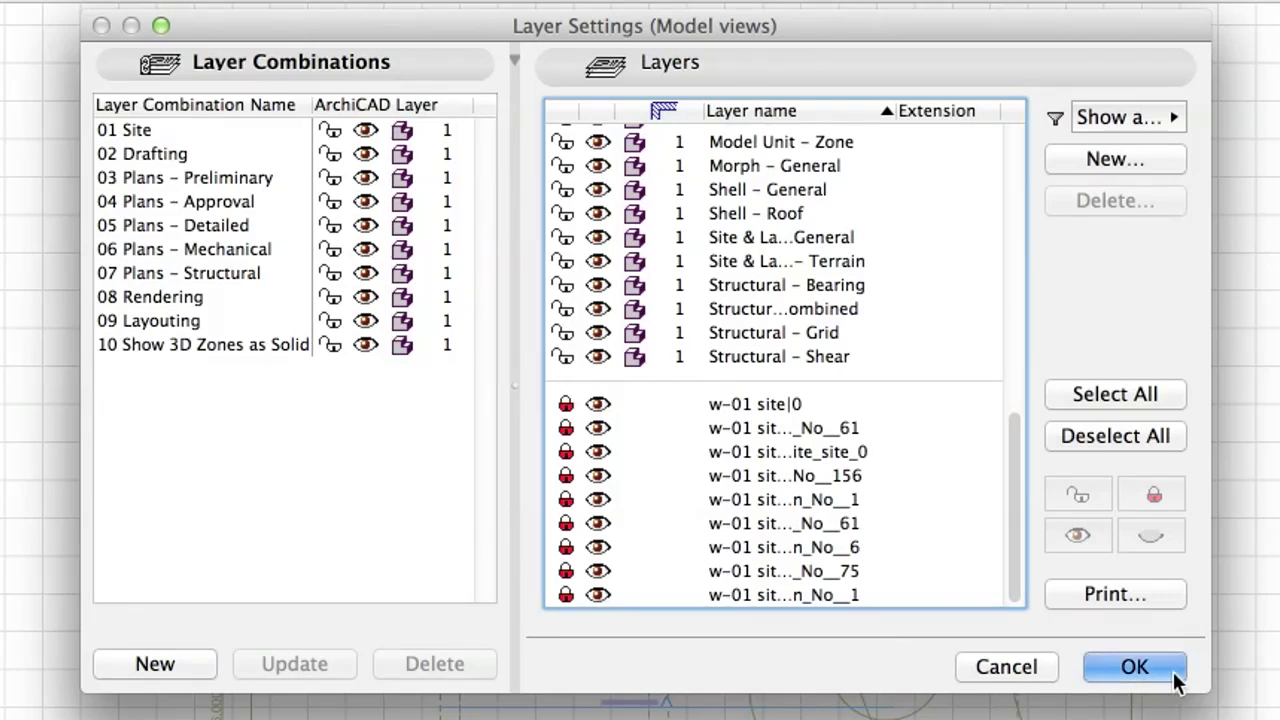
click(1175, 677)
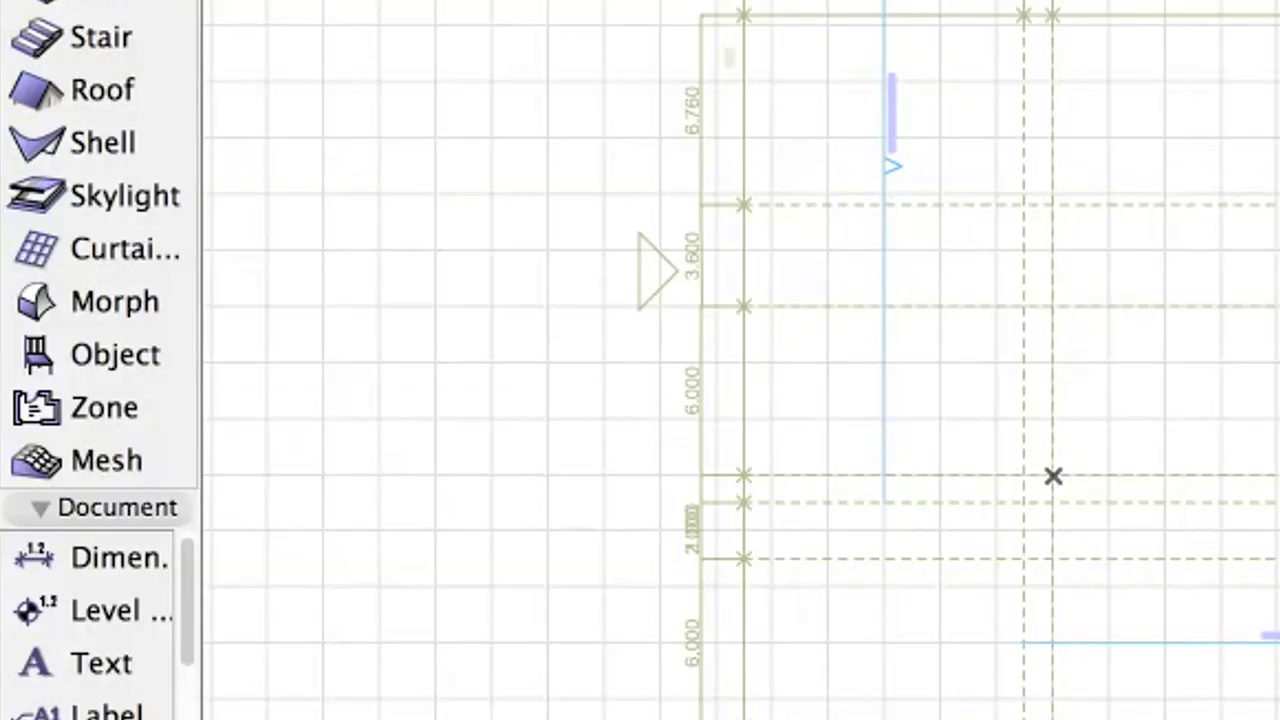
- In the Mesh tool's default settings, set the mesh height to 2.00 and keep 0. Ground Floor as the home story
click(157, 466)
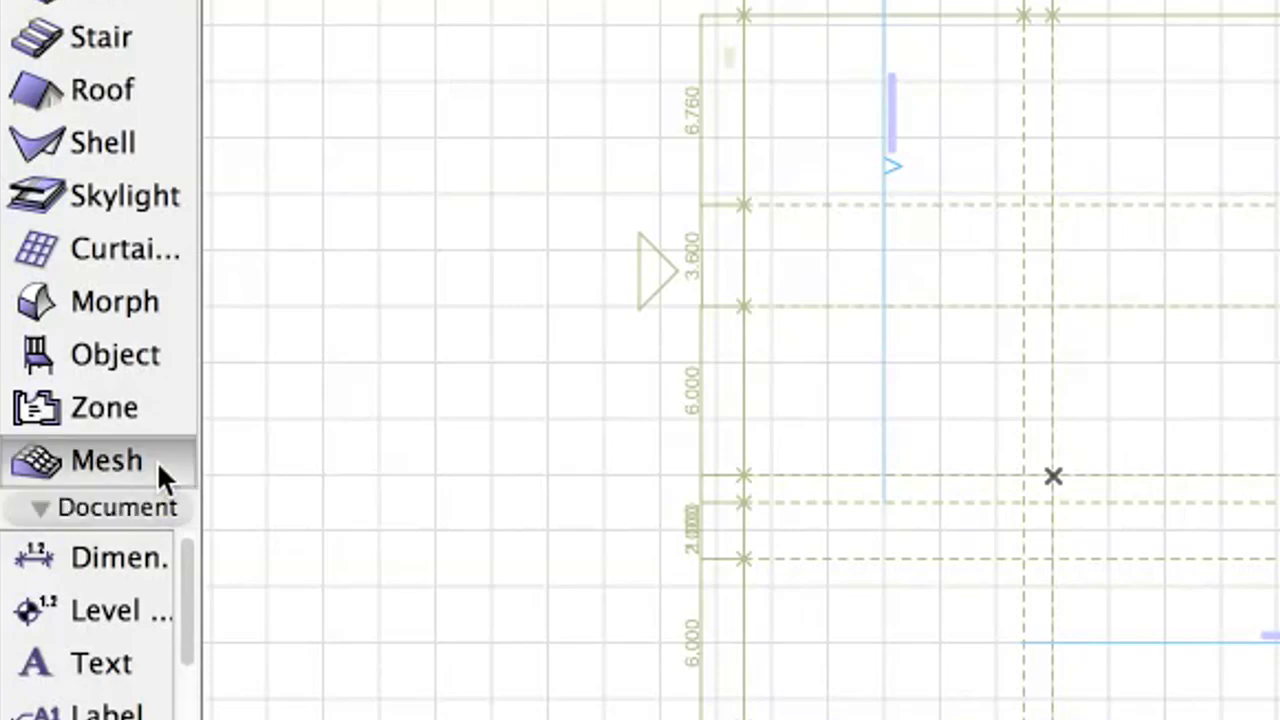
double_click(157, 461)
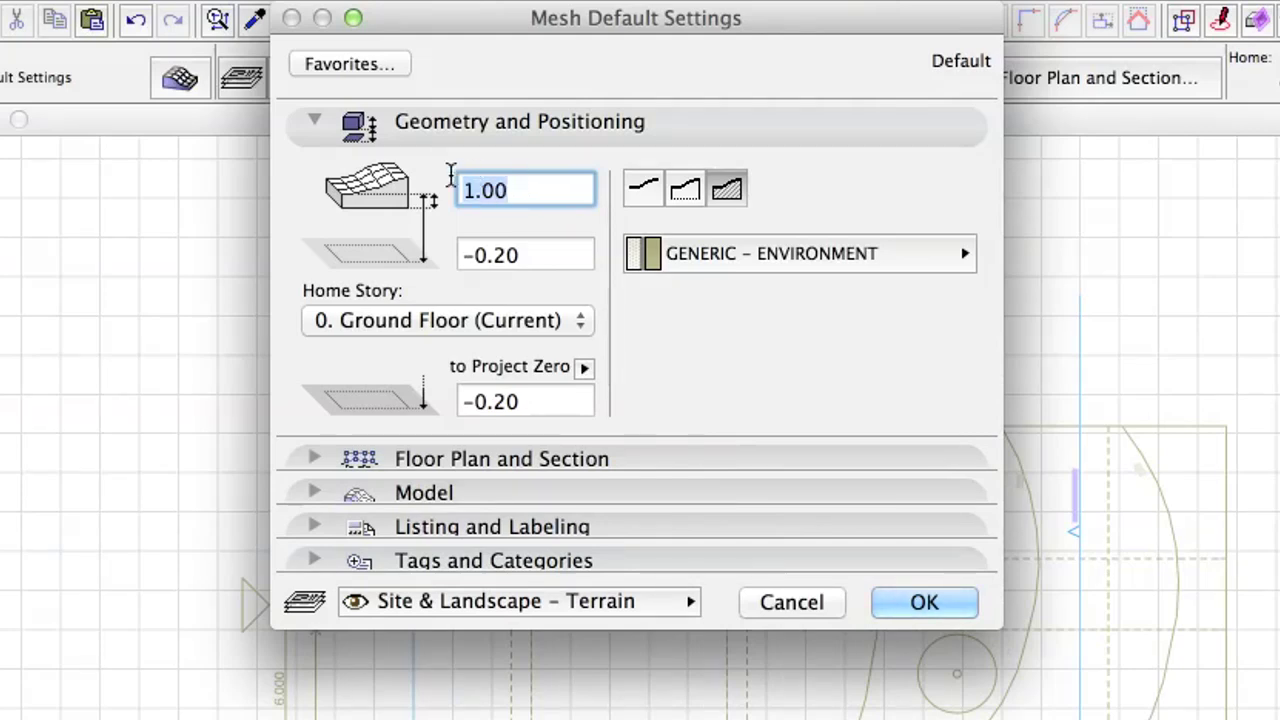
text(2)
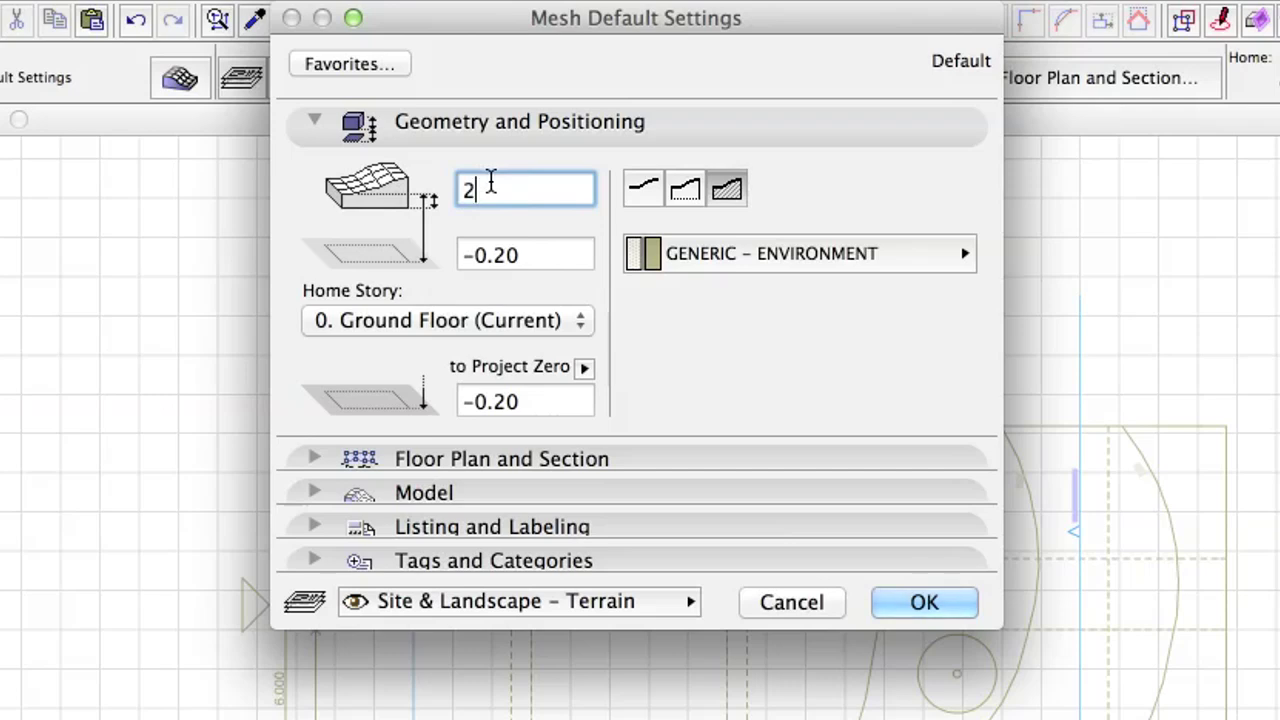
text(.00)
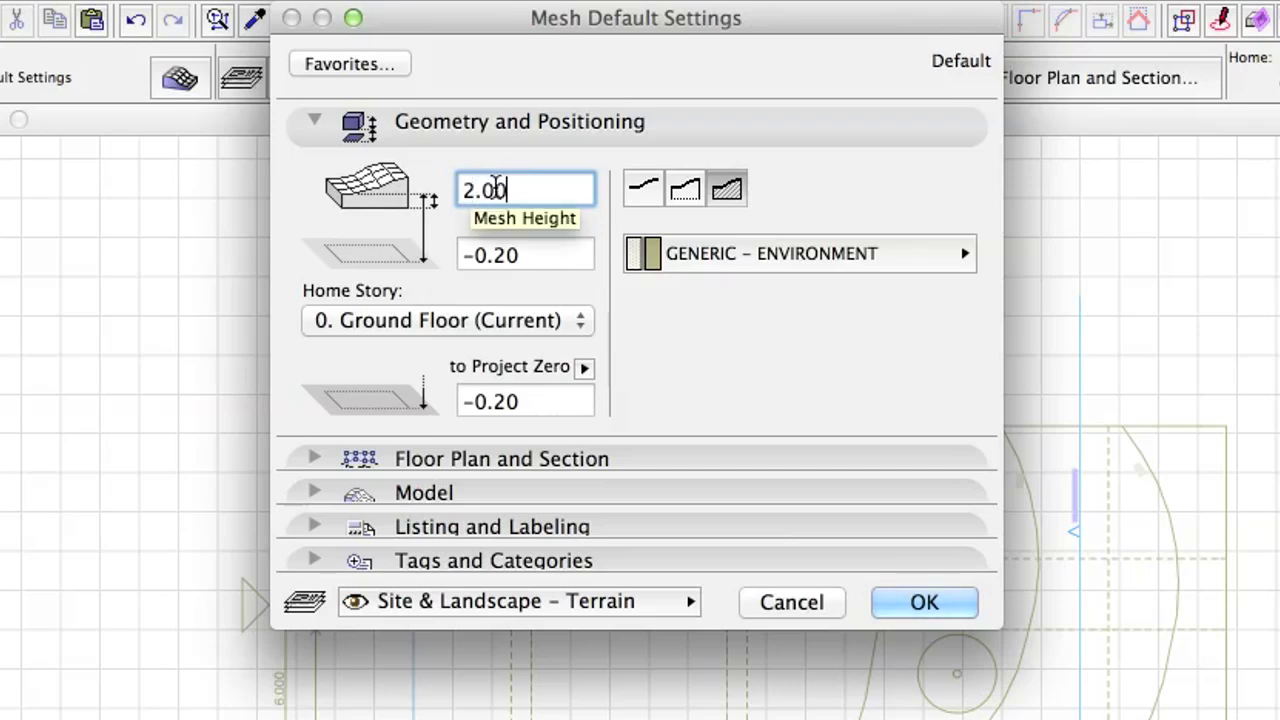
click(583, 320)
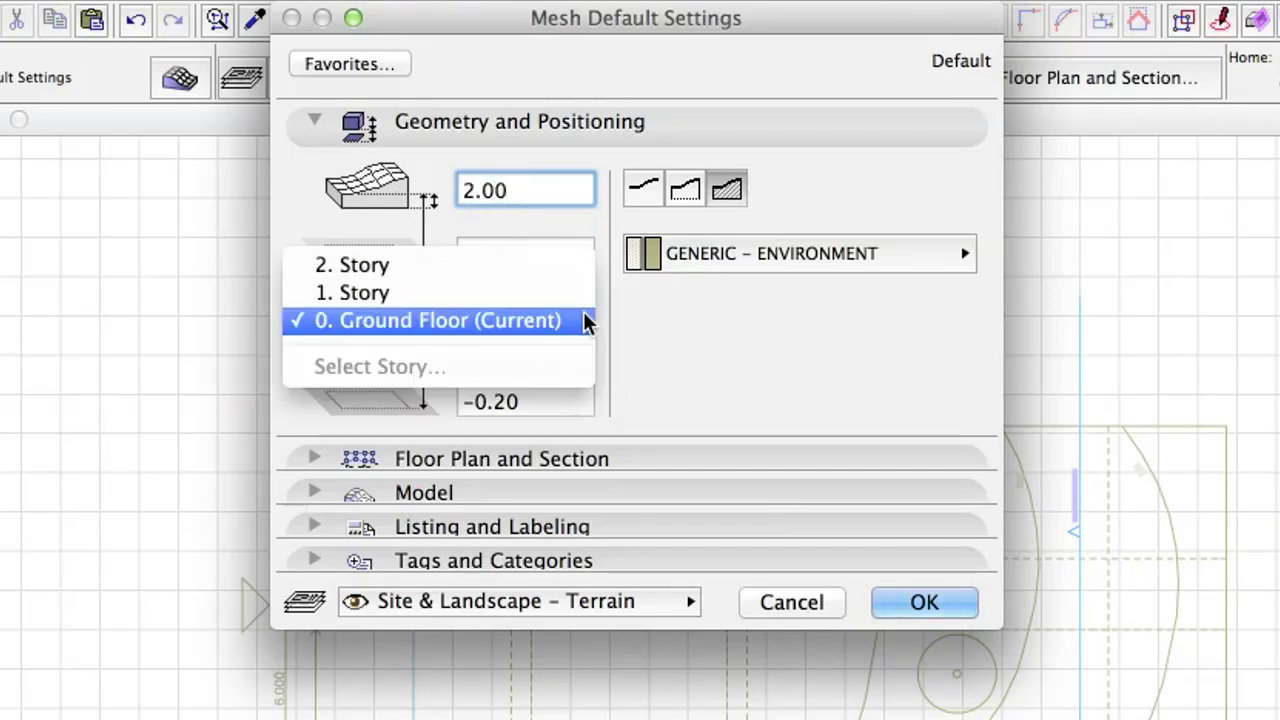
click(521, 330)
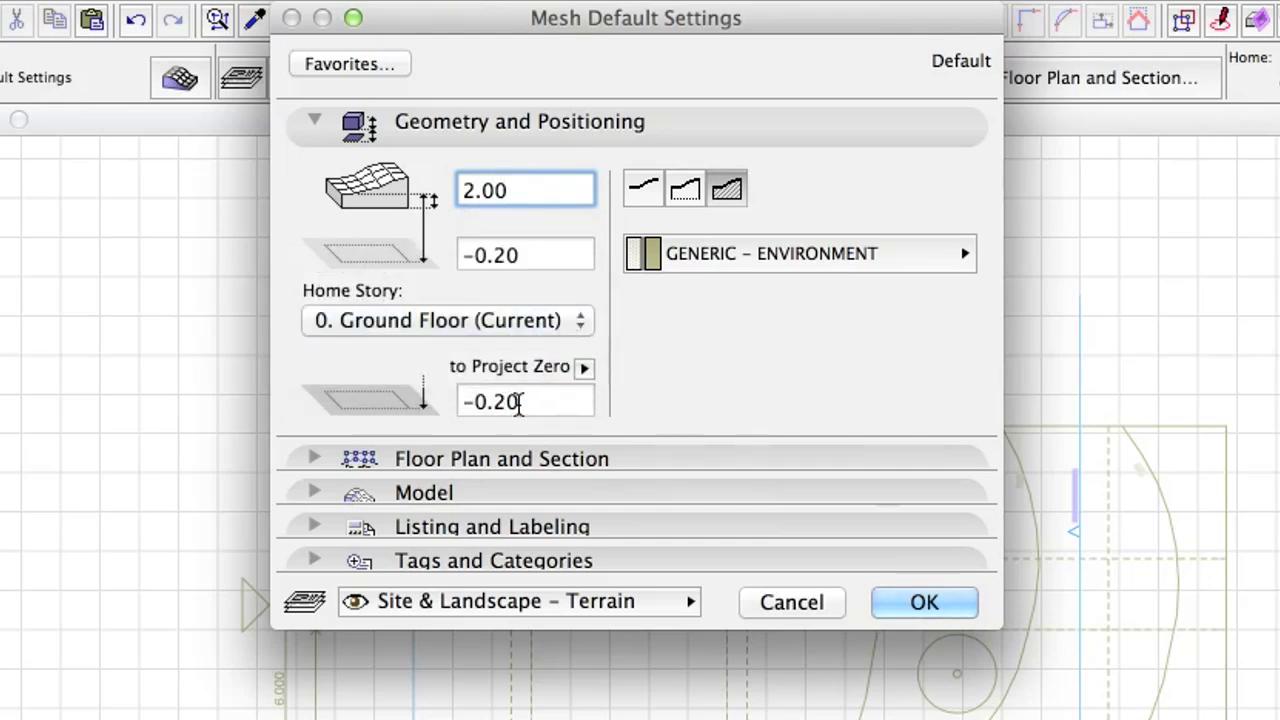
- Set the default mesh's elevation to Project Zero to -0.10 and its building material to Soil
click(515, 401)
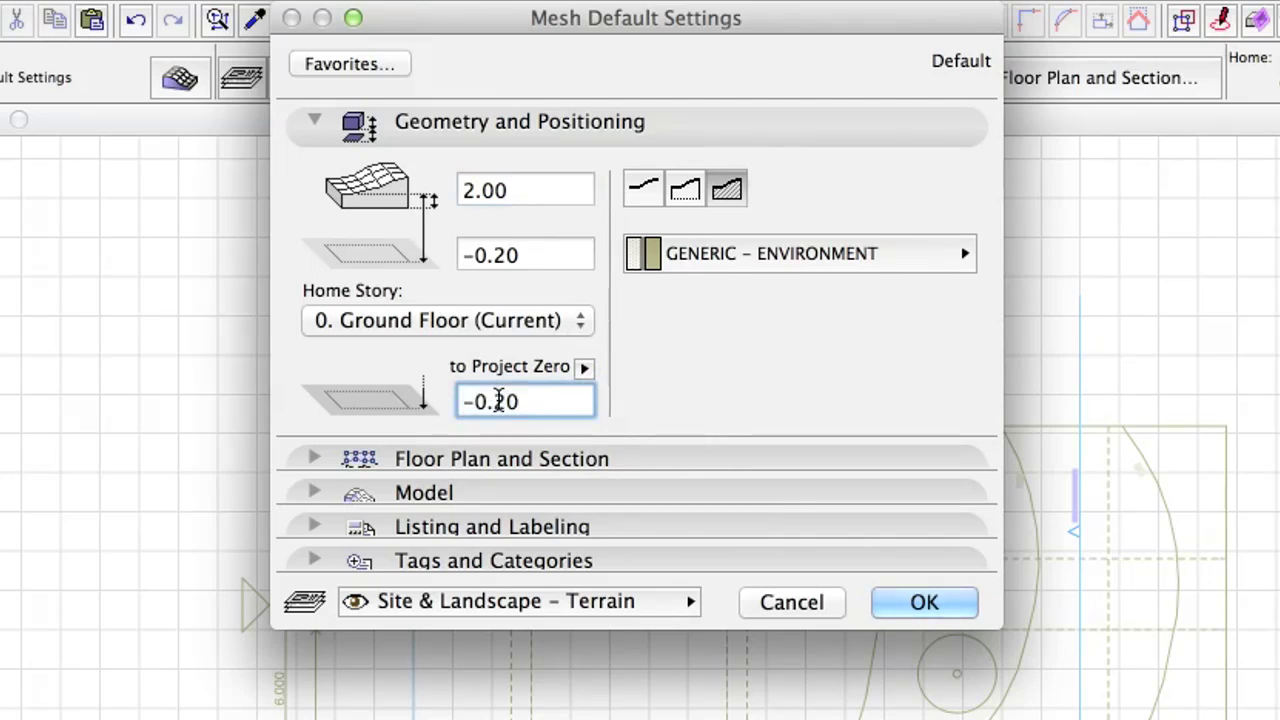
key(BackSpace)
key(BackSpace)
text(10)
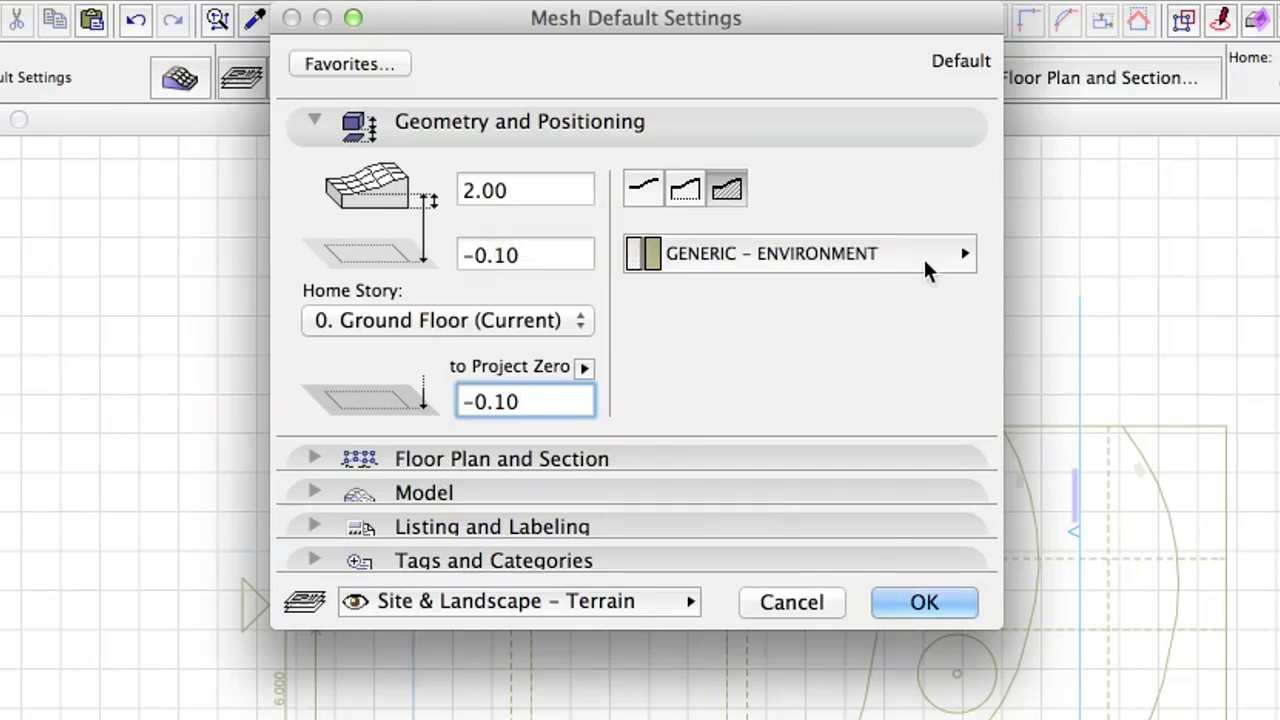
click(923, 253)
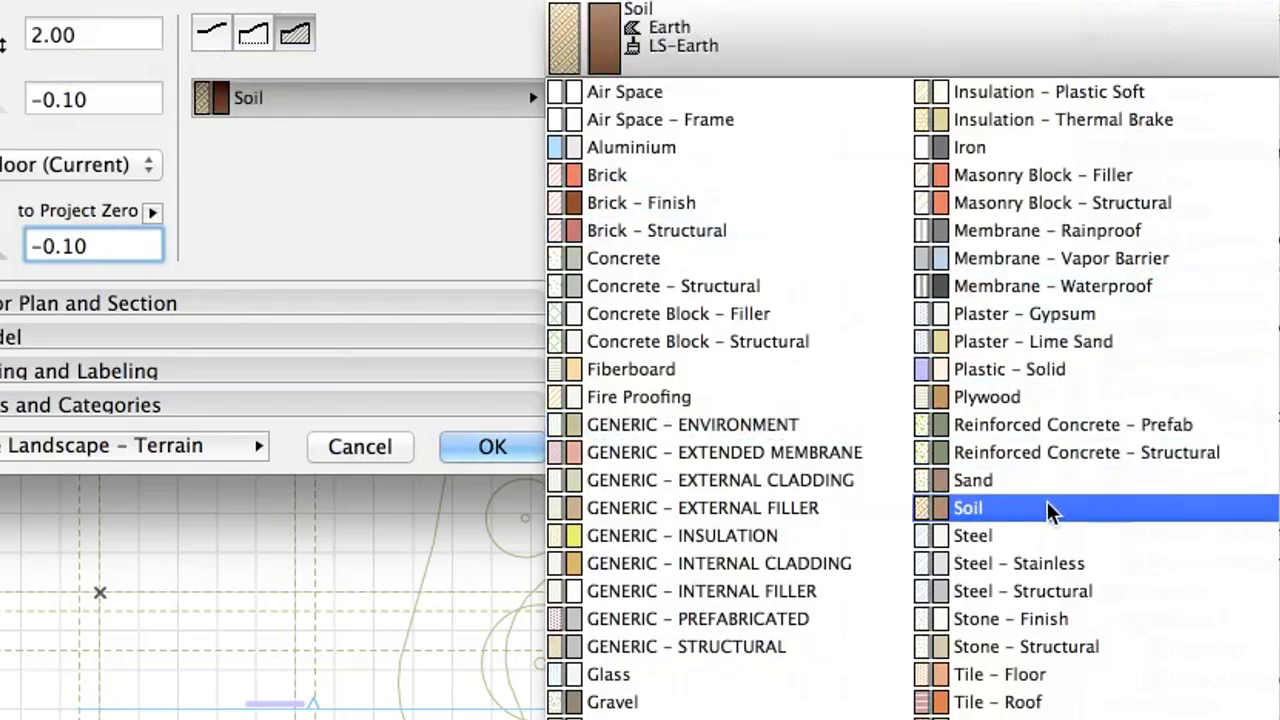
click(1050, 510)
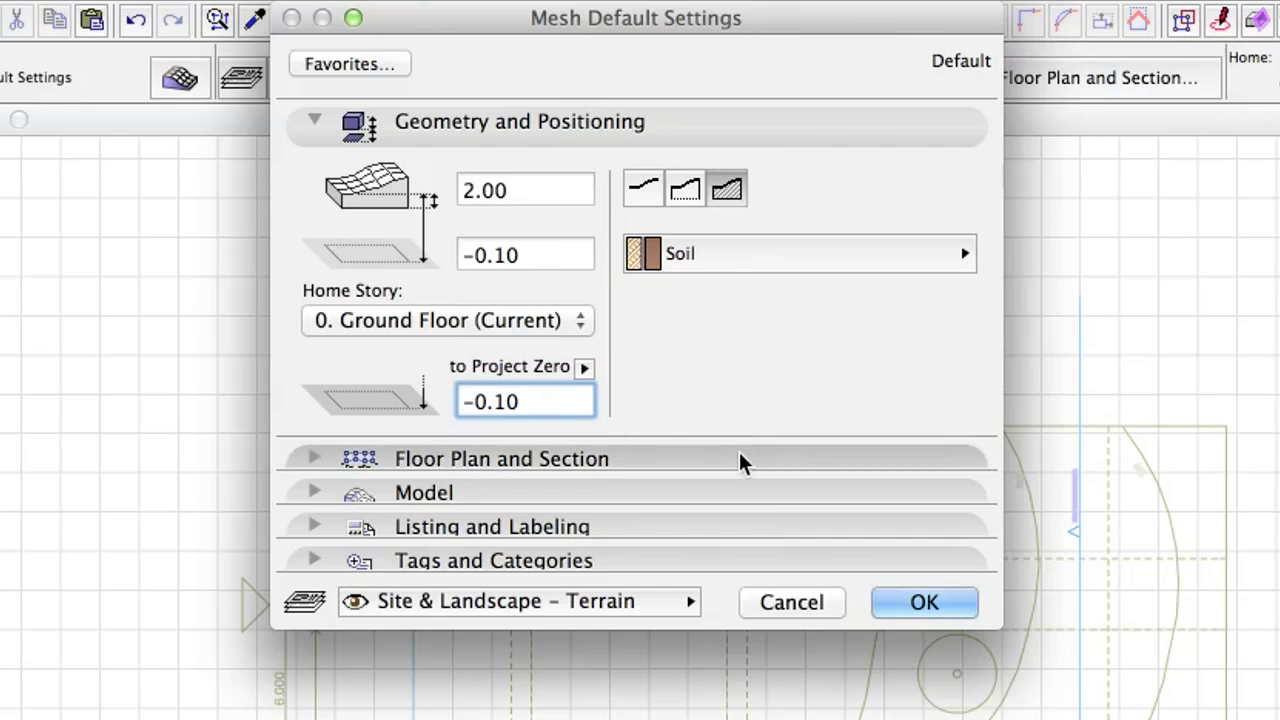
- Turn off cover fills for the default mesh's floor plan display
click(743, 458)
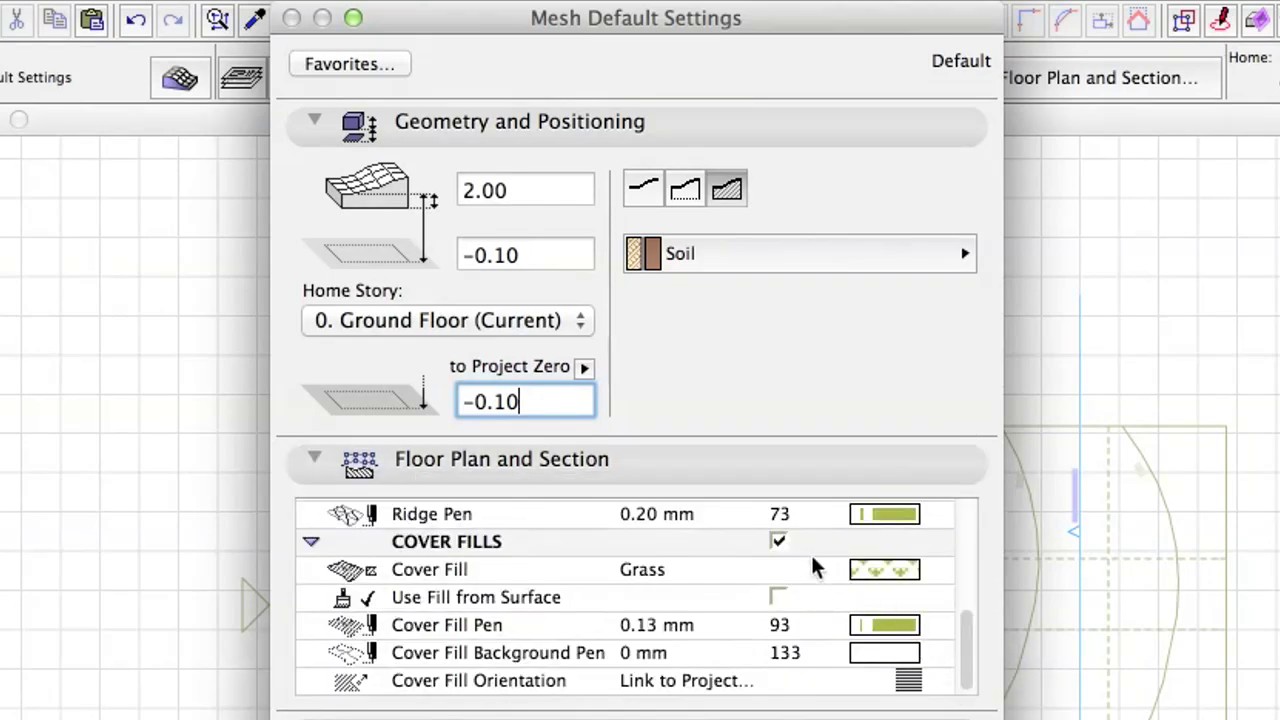
click(778, 541)
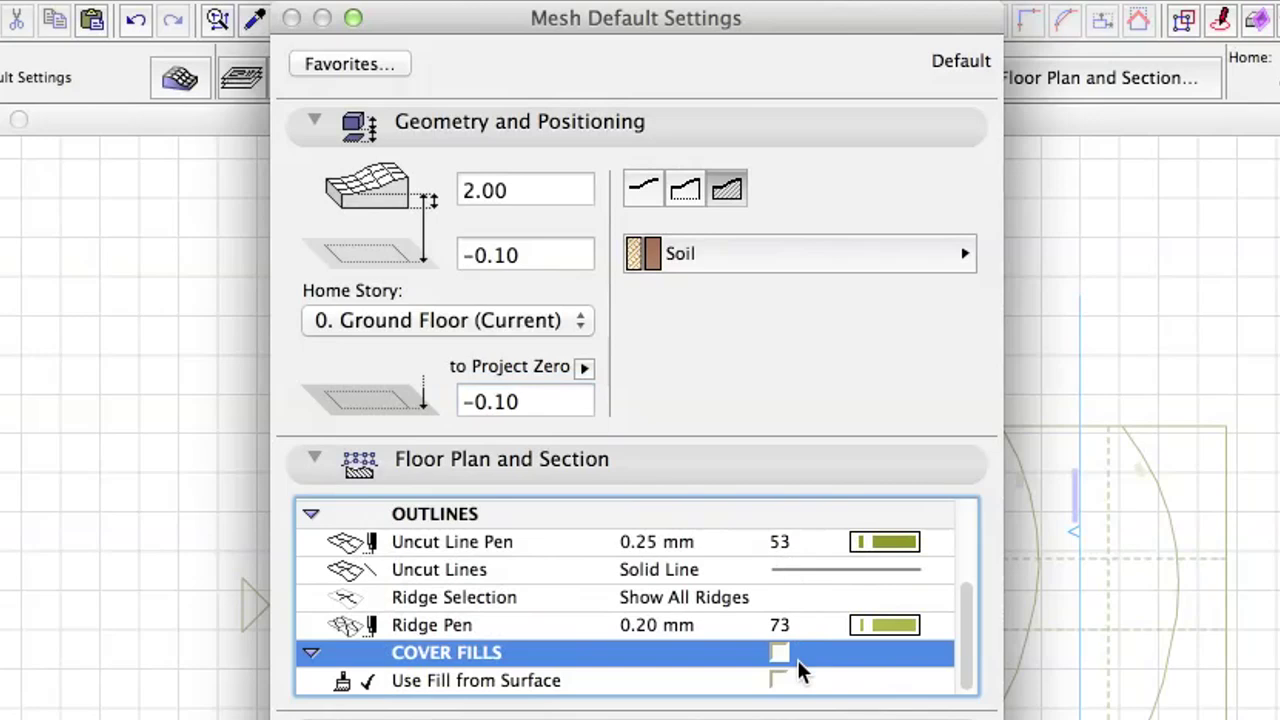
click(651, 470)
- Override the default mesh's side and bottom surfaces with LS-Earth
click(651, 494)
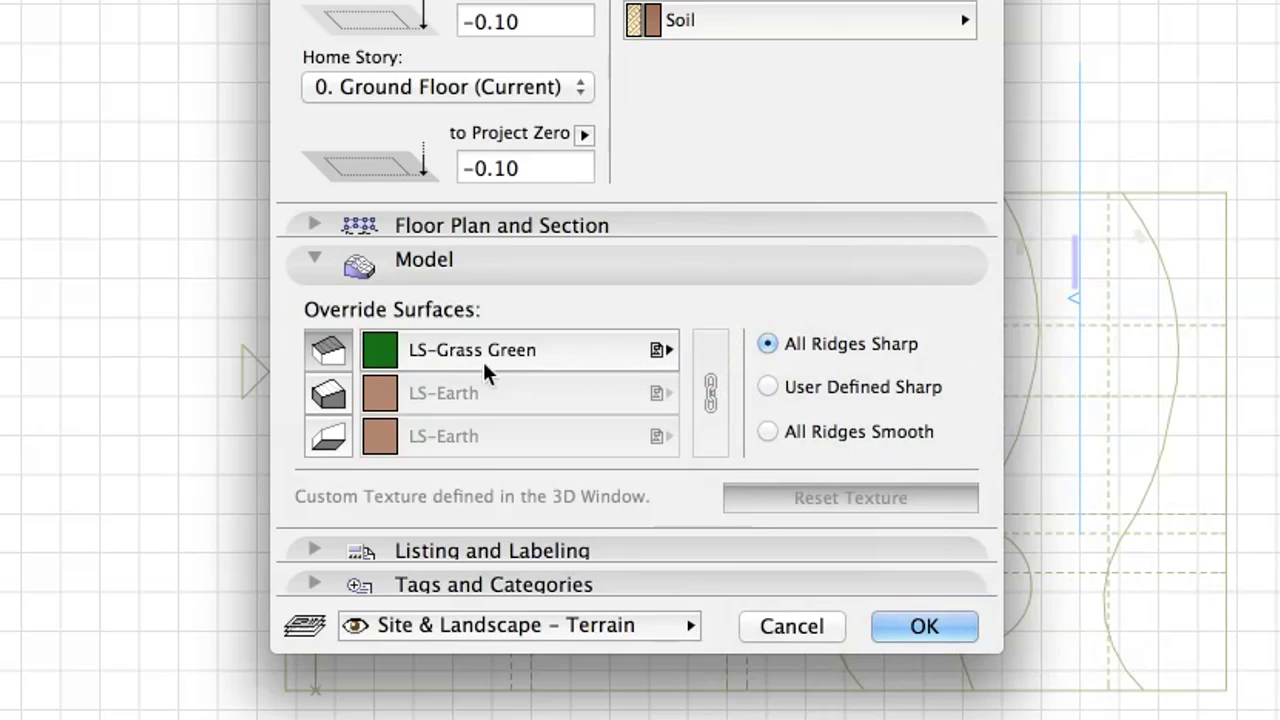
click(330, 394)
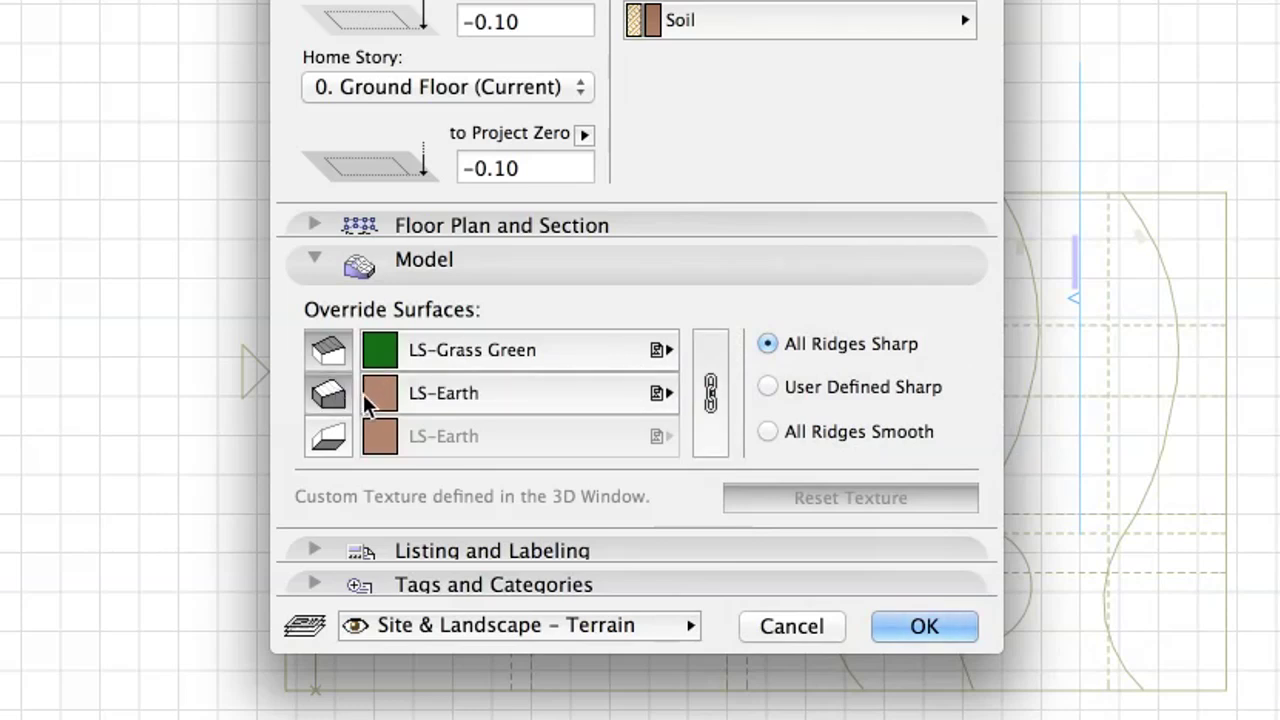
click(329, 437)
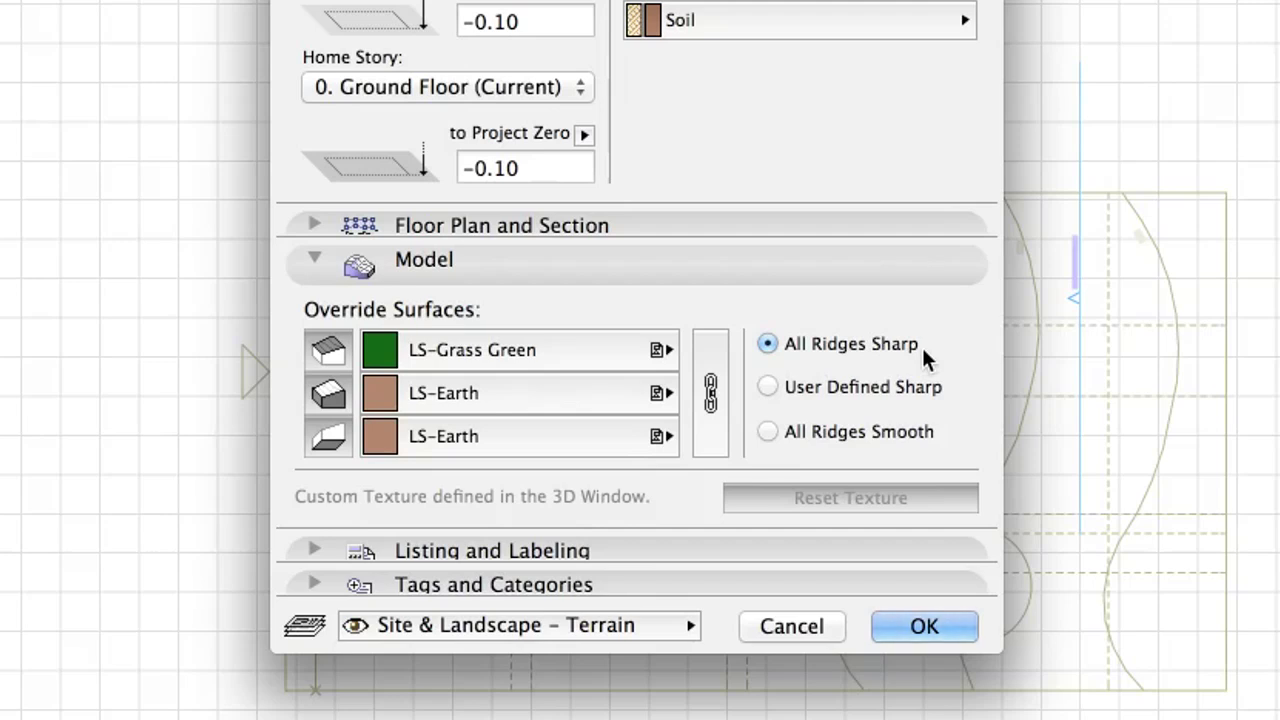
click(850, 259)
- Change the default mesh's ID to Mesh - 001
click(827, 330)
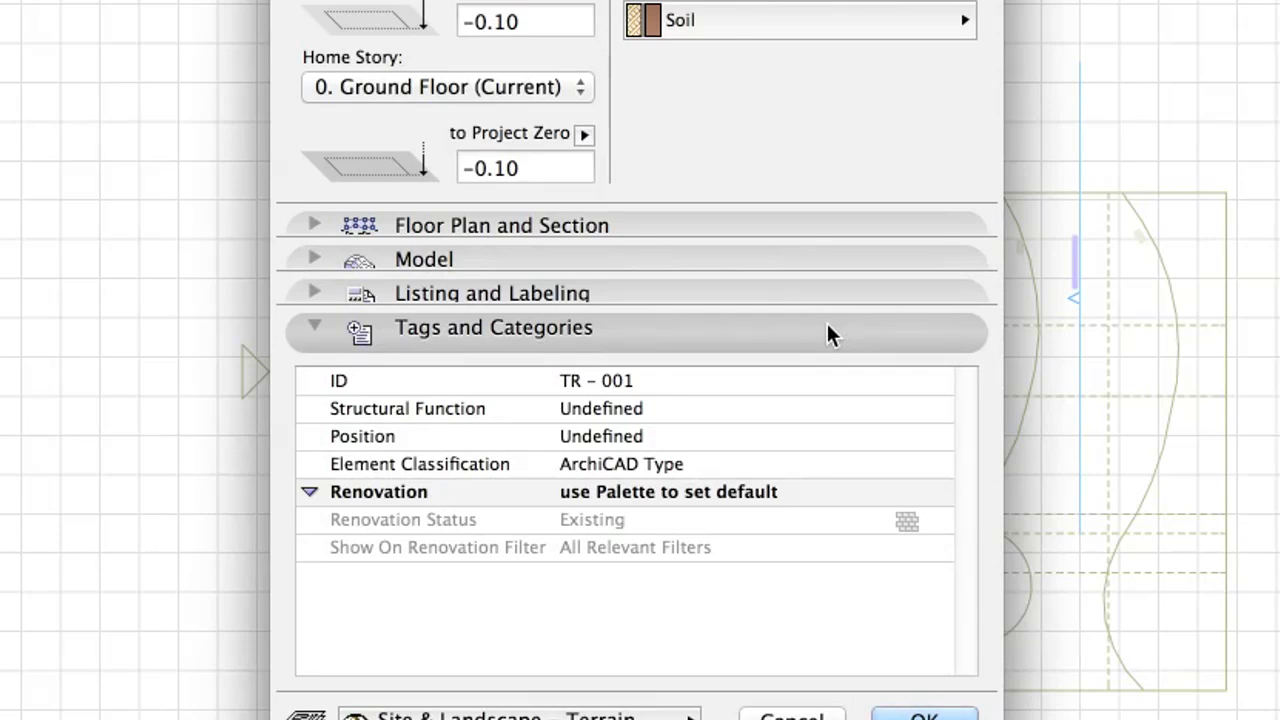
click(620, 377)
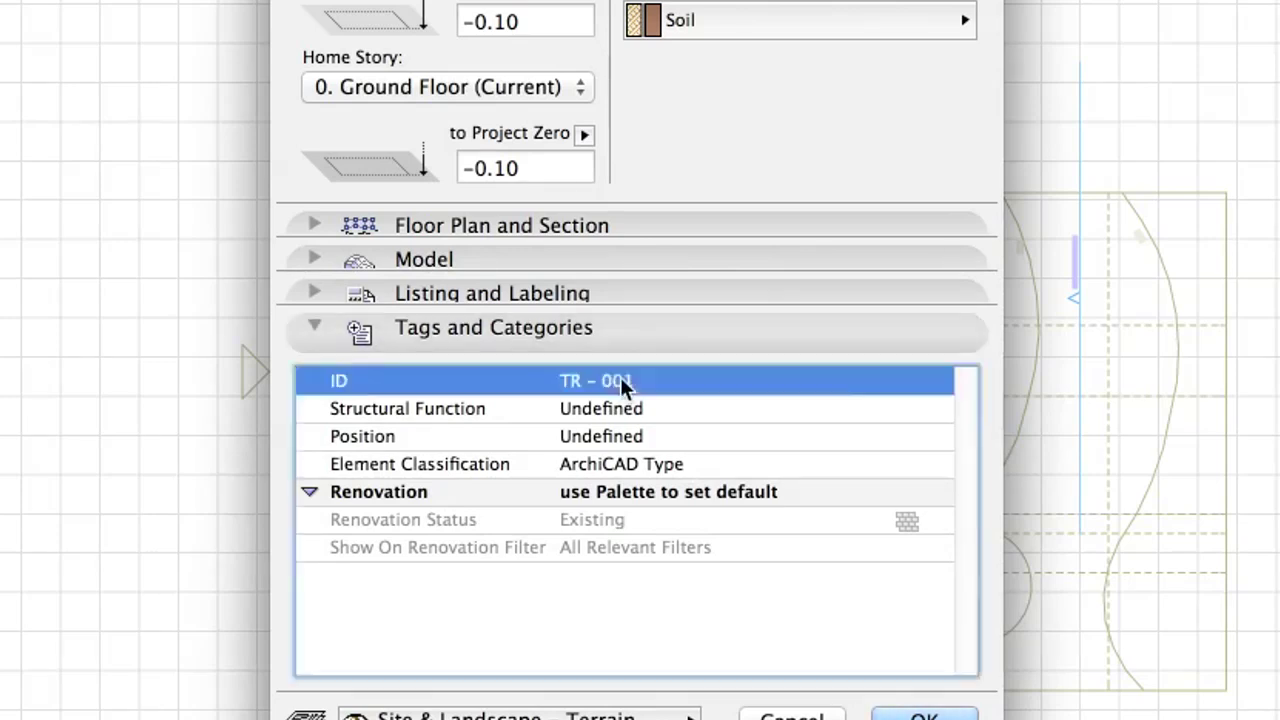
click(620, 380)
click(586, 382)
drag(586, 382, 553, 382)
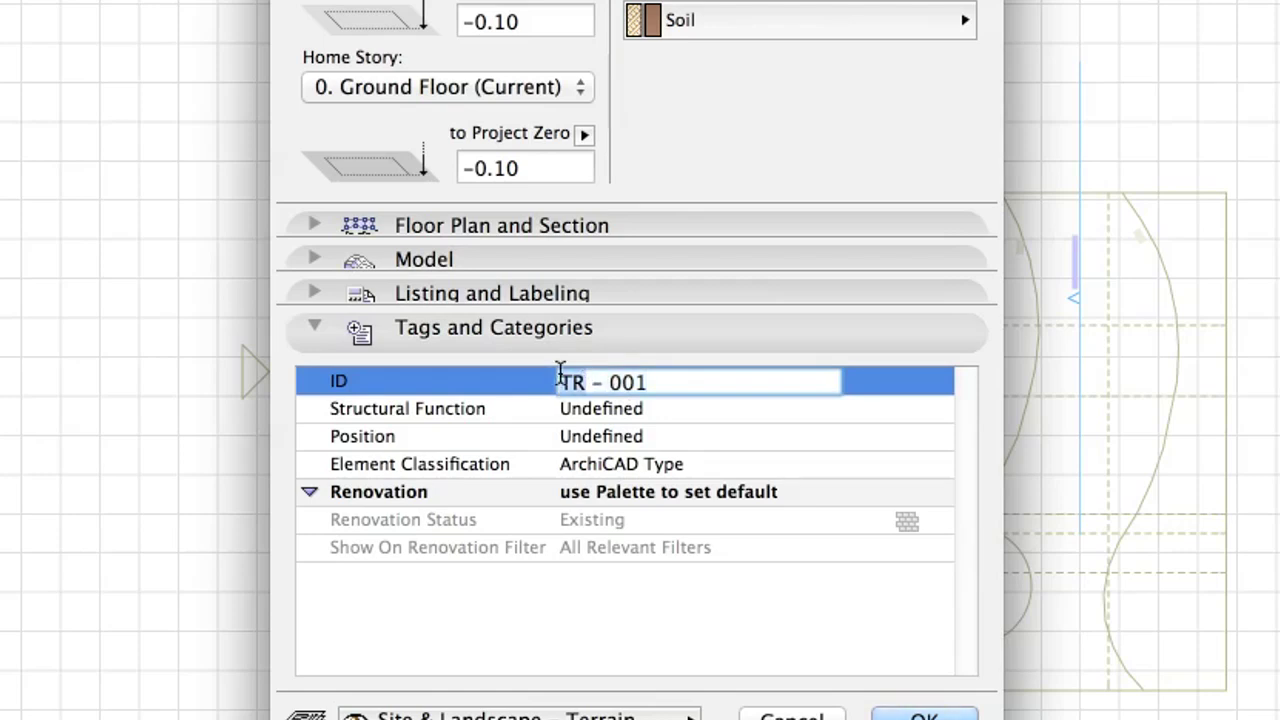
text(Mesh)
key(Right)
key(Right)
key(Right)
key(Right)
key(Right)
key(Right)
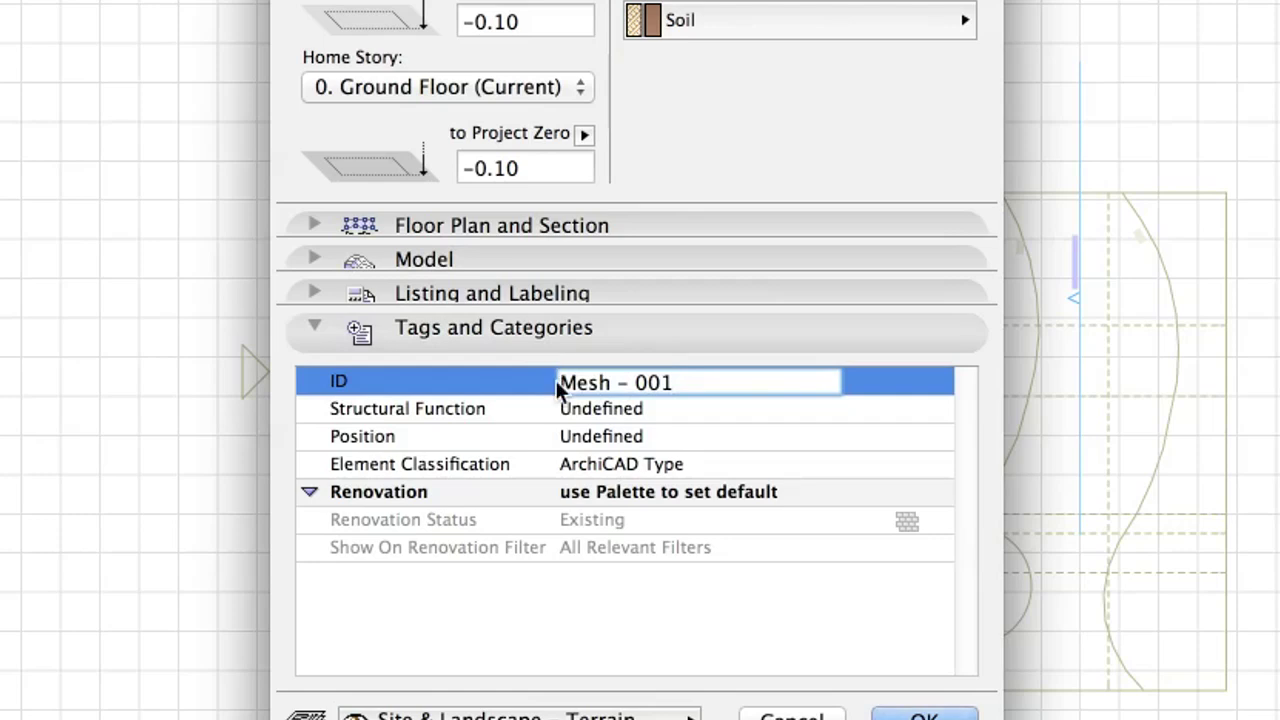
click(480, 409)
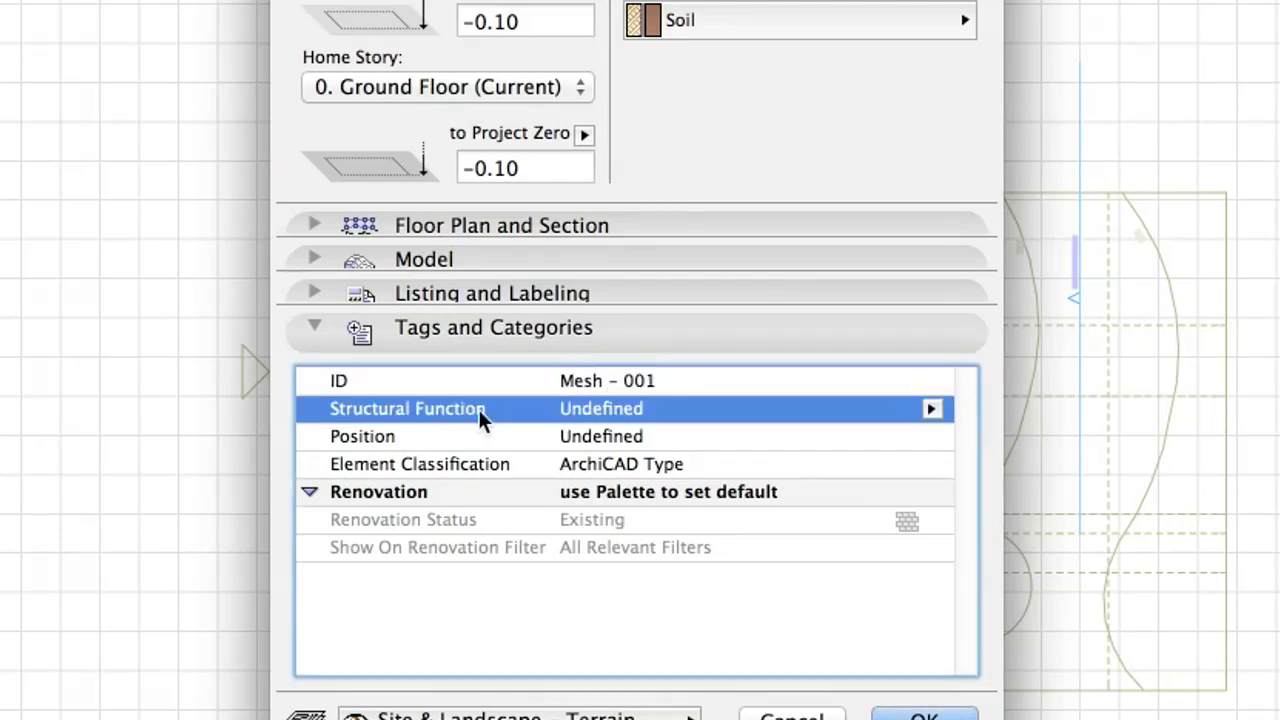
- Set the default mesh's structural function to Non-Load-Bearing Element and its position to Exterior, and accept the settings
click(932, 410)
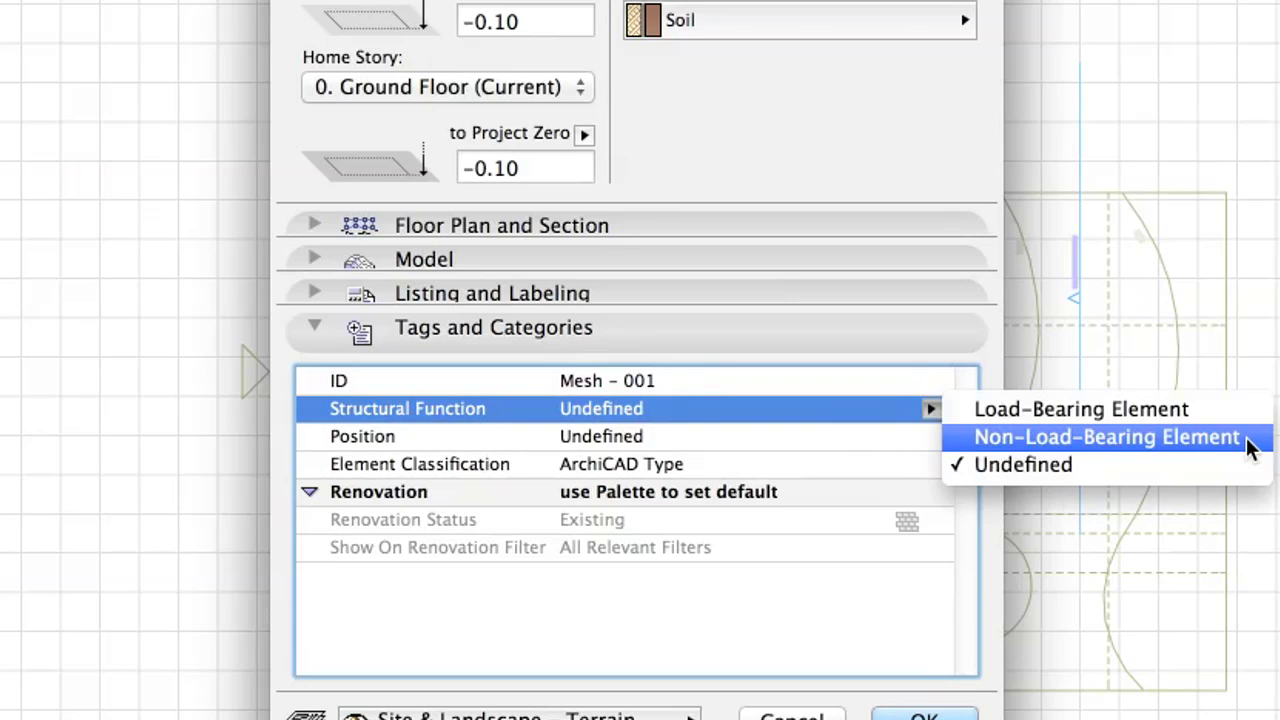
click(1250, 447)
click(934, 436)
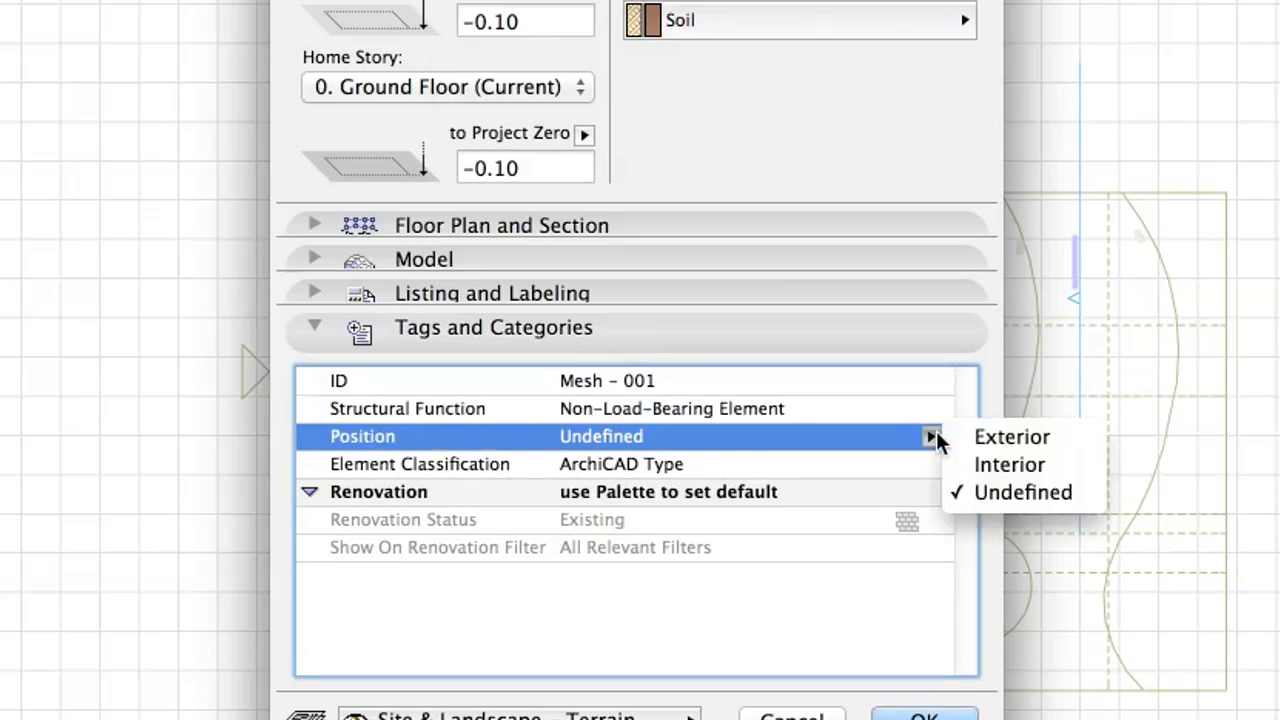
click(1070, 438)
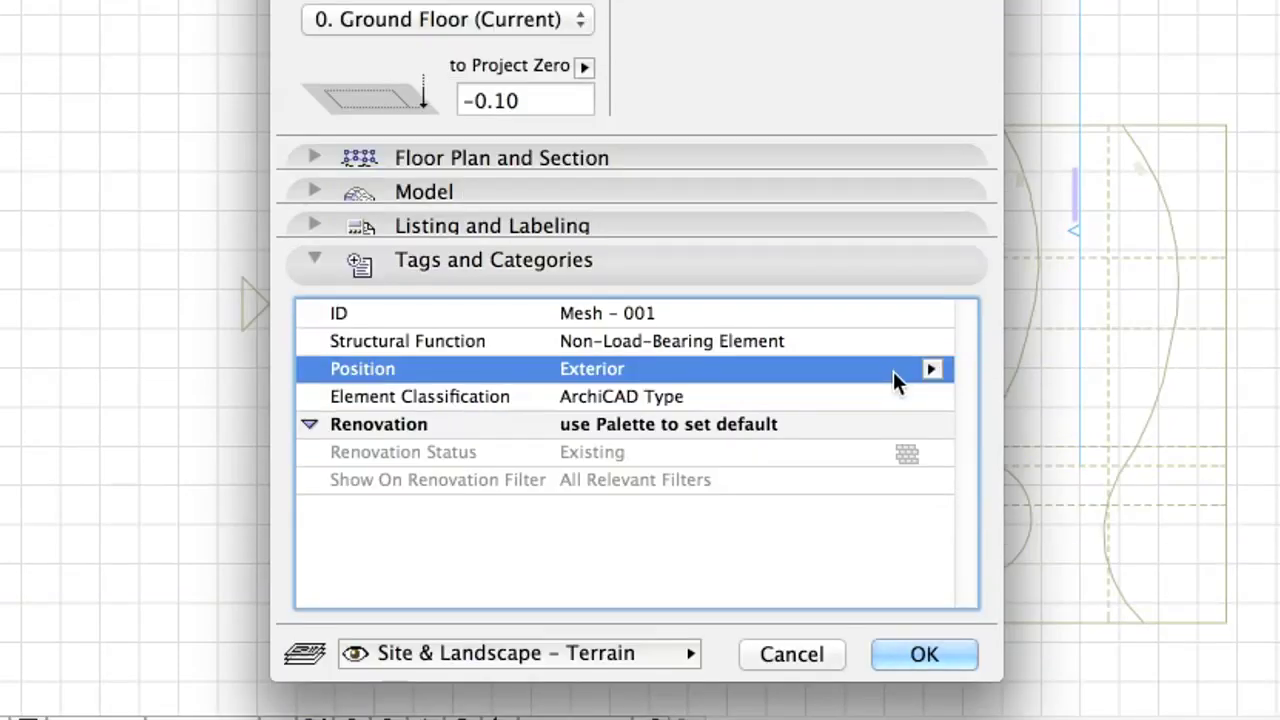
click(966, 656)
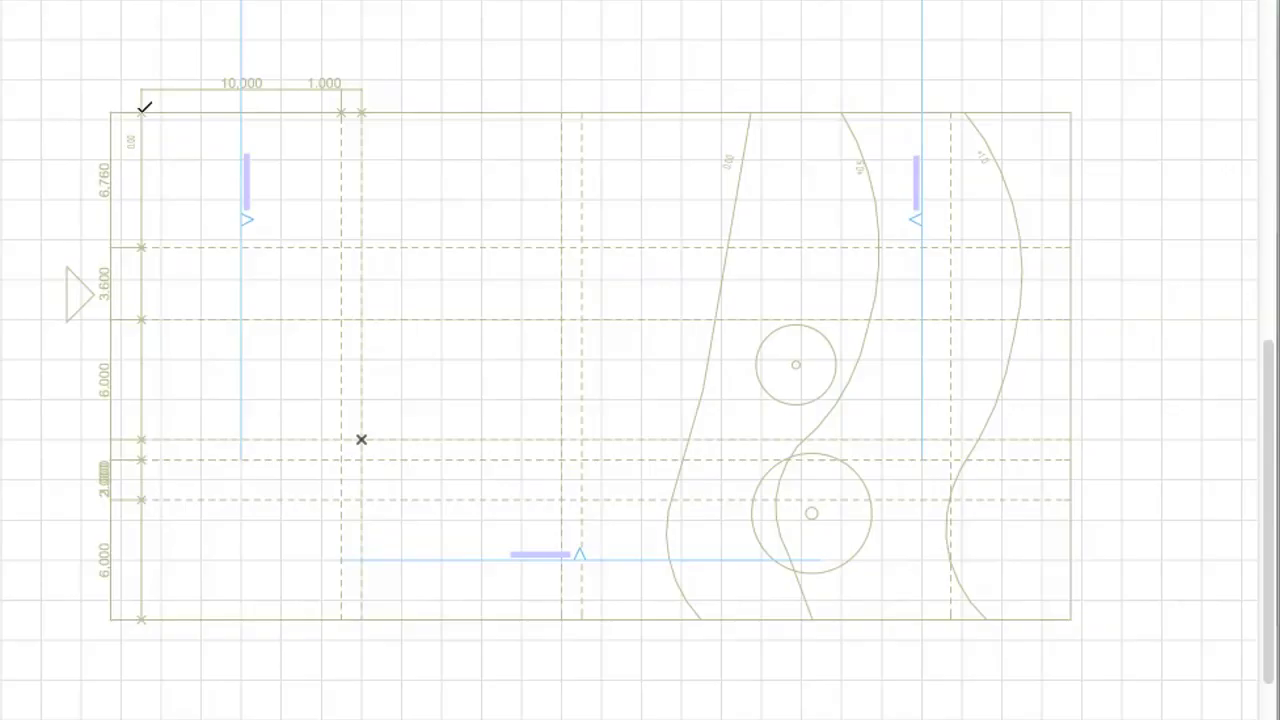
- Draw a rectangular mesh over the traced site boundary, 46.44 by 25.36, between its upper-left and lower-right corners
click(141, 113)
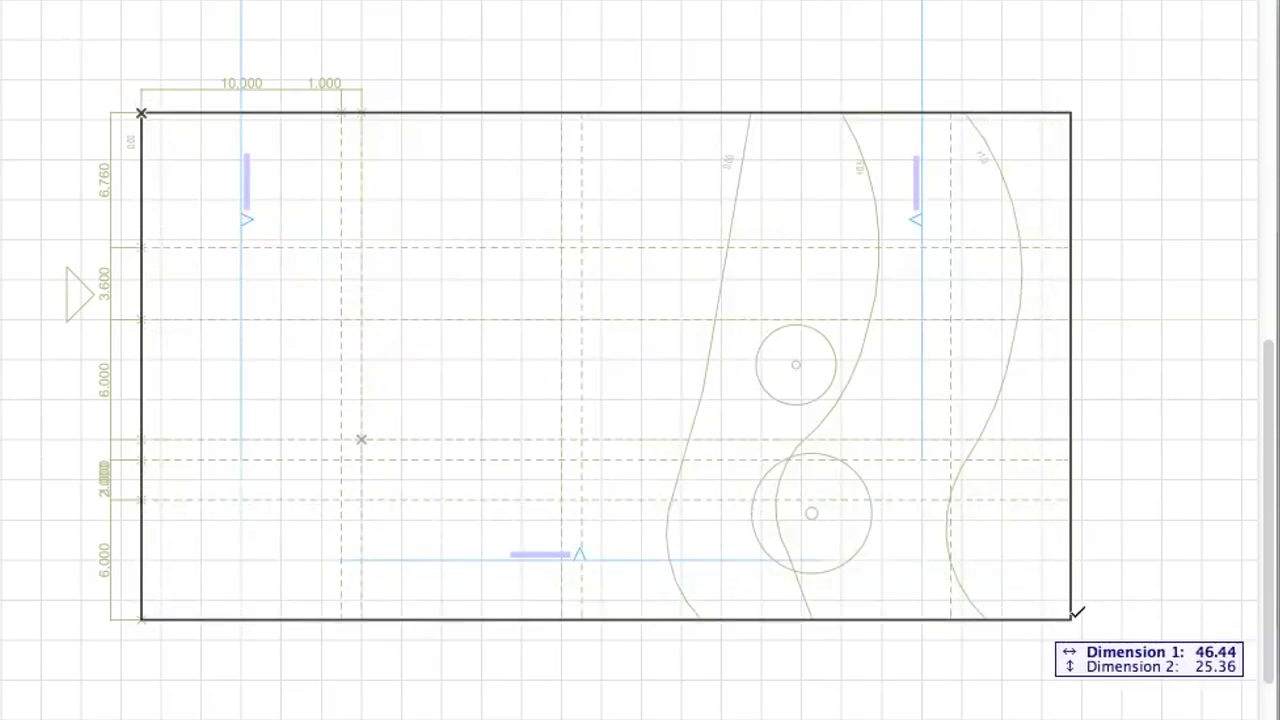
click(1071, 618)
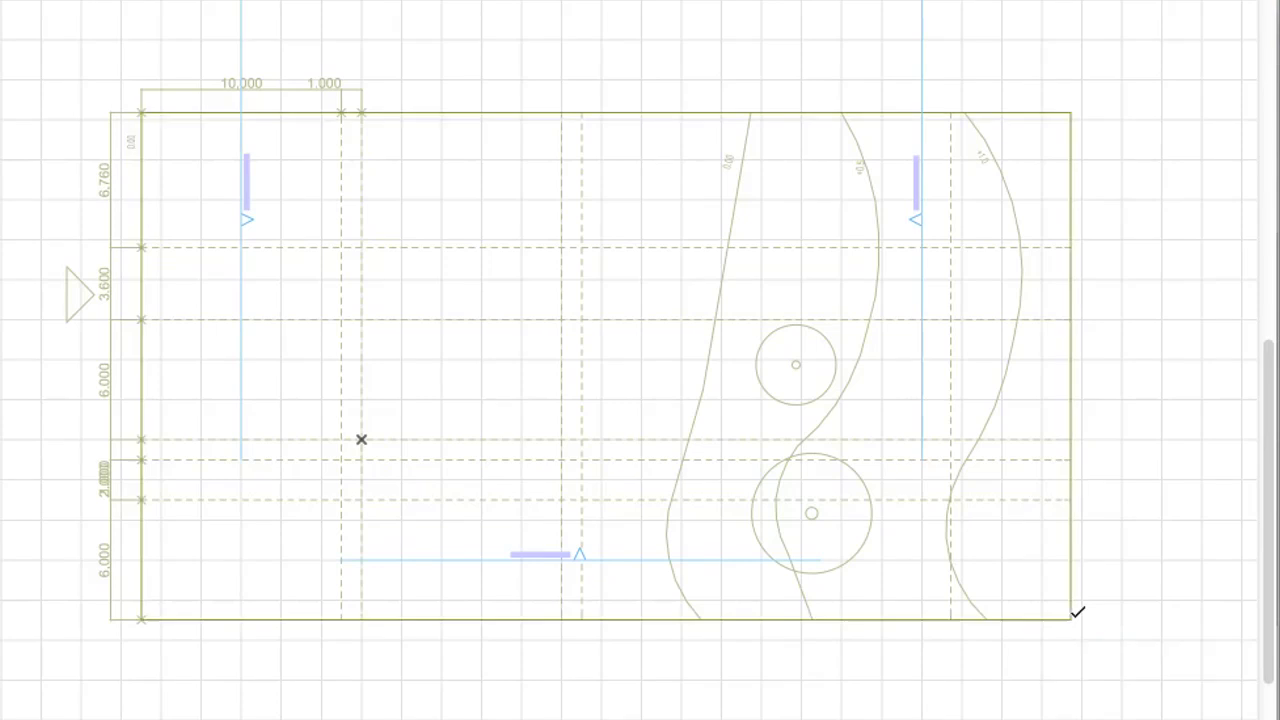
click(1075, 616)
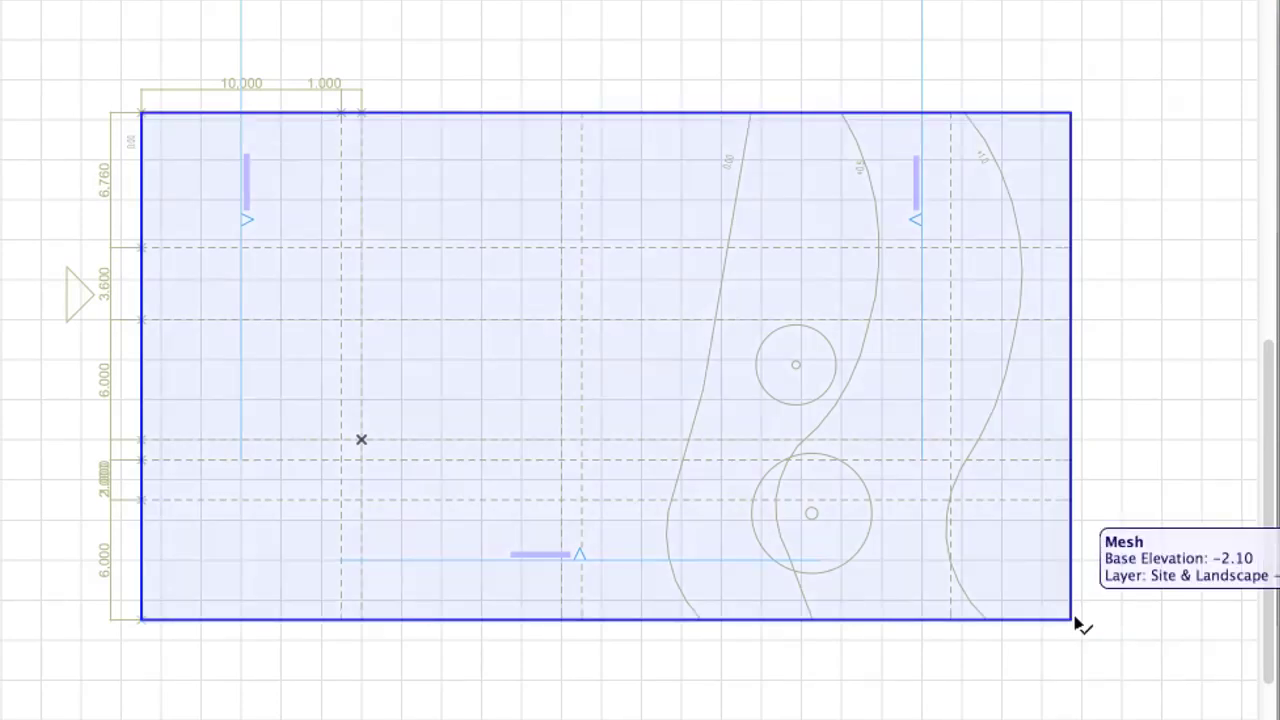
- Add new points to the site mesh along the traced +1.0 contour using the Magic Wand, with Fit to User Ridges
click(1076, 622)
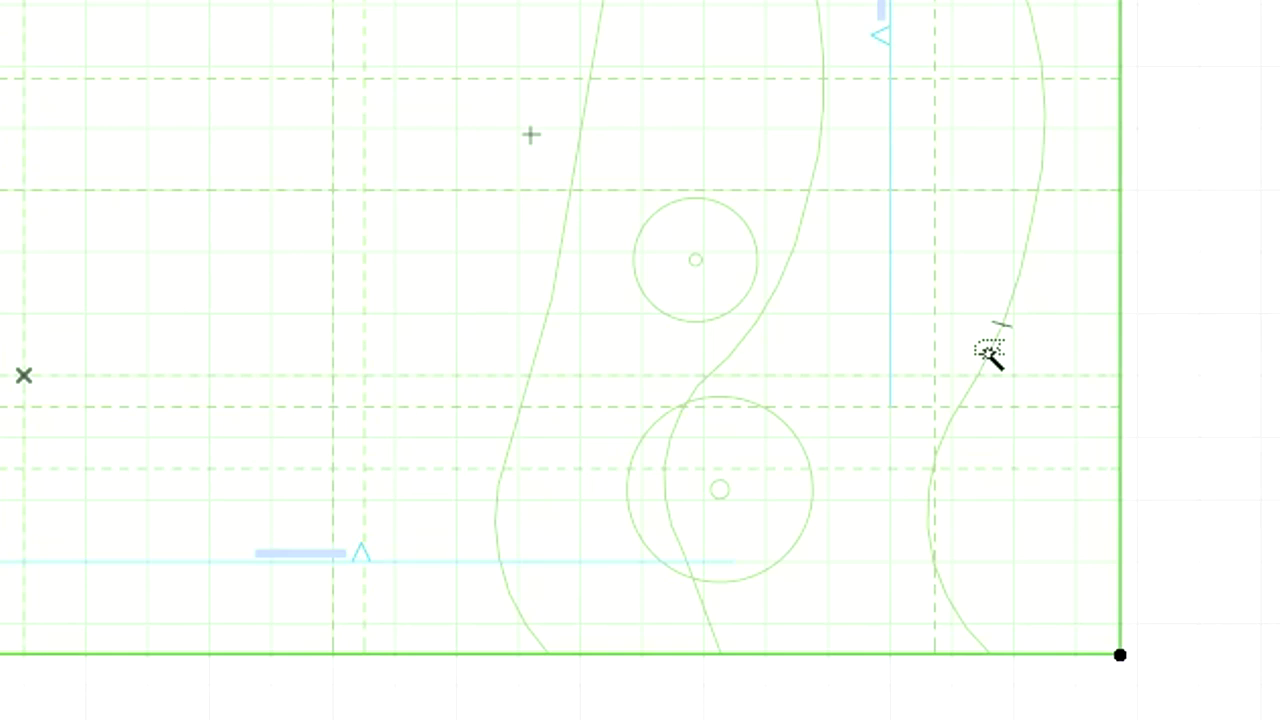
click(986, 349)
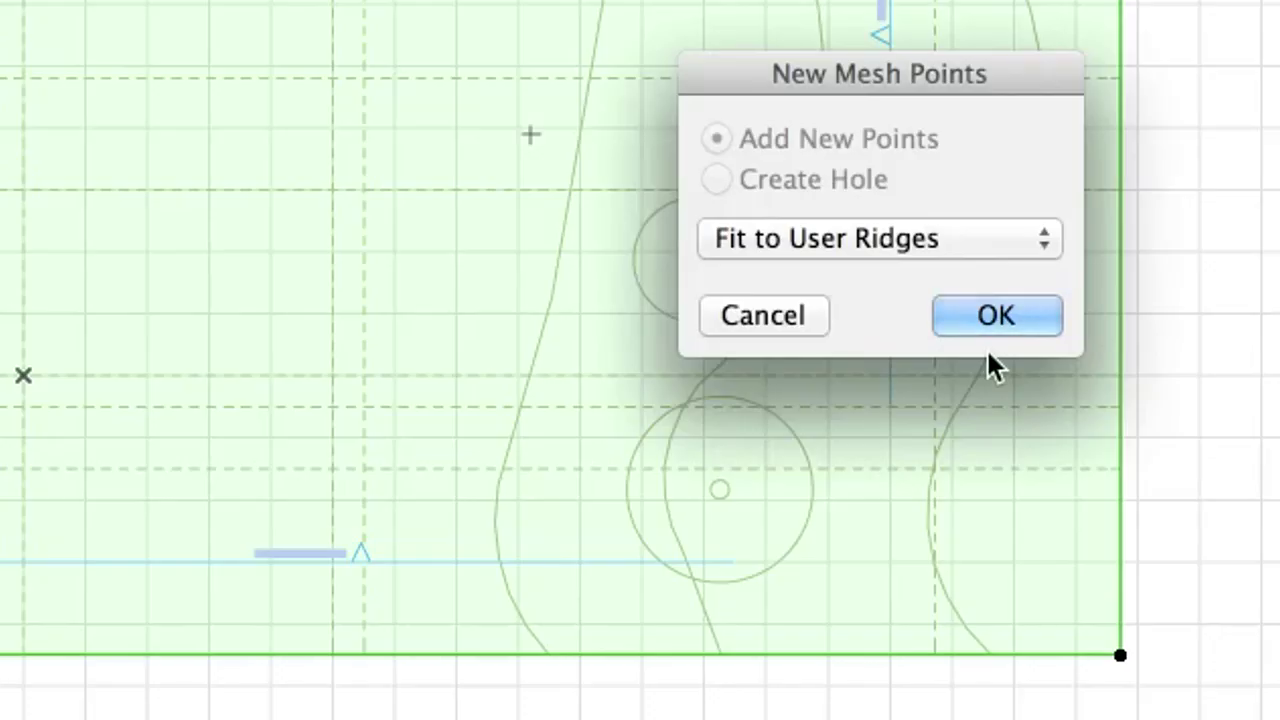
click(1018, 240)
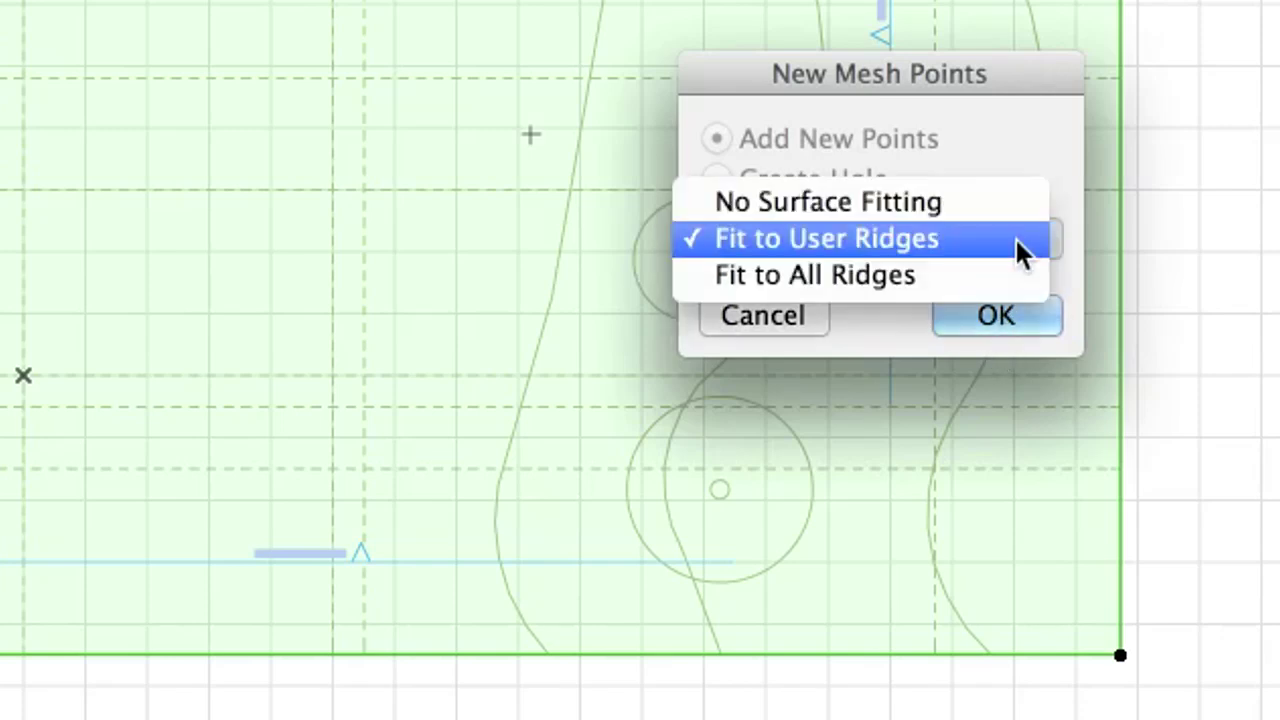
click(1016, 240)
click(1043, 312)
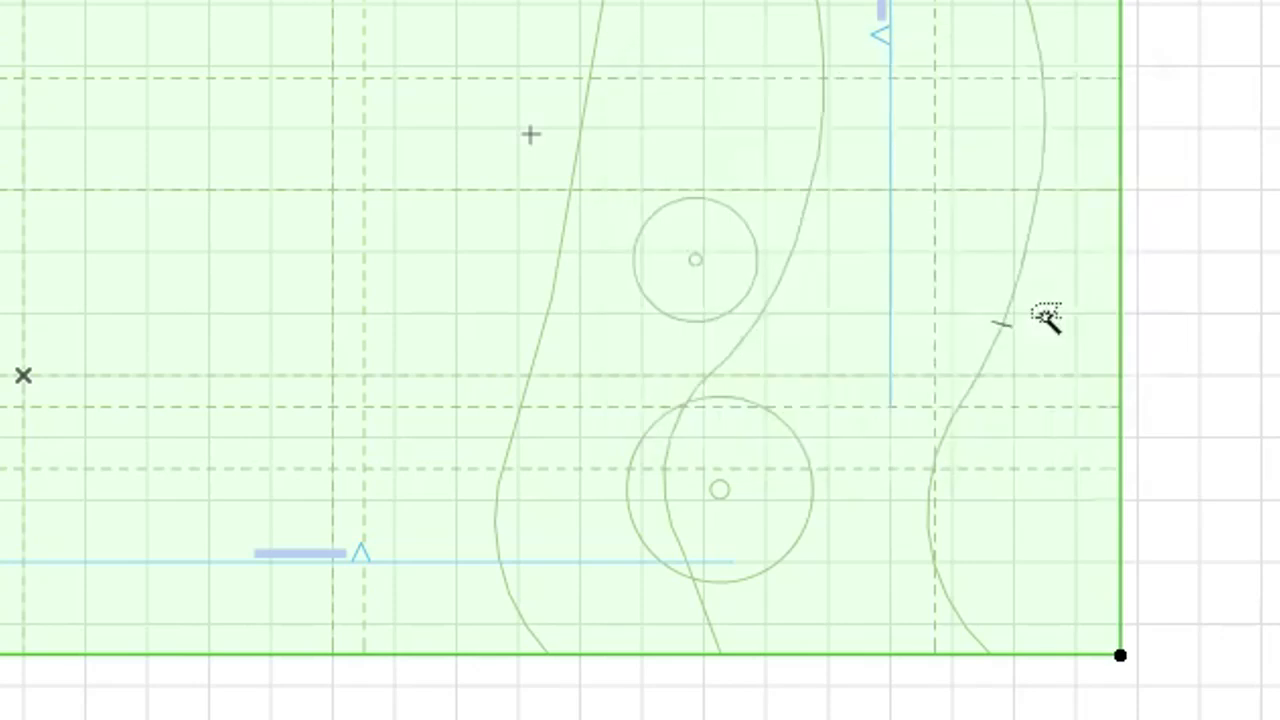
- Add mesh points along the traced +0.5 and 0.00 contours with the Magic Wand, using Fit to User Ridges
click(778, 287)
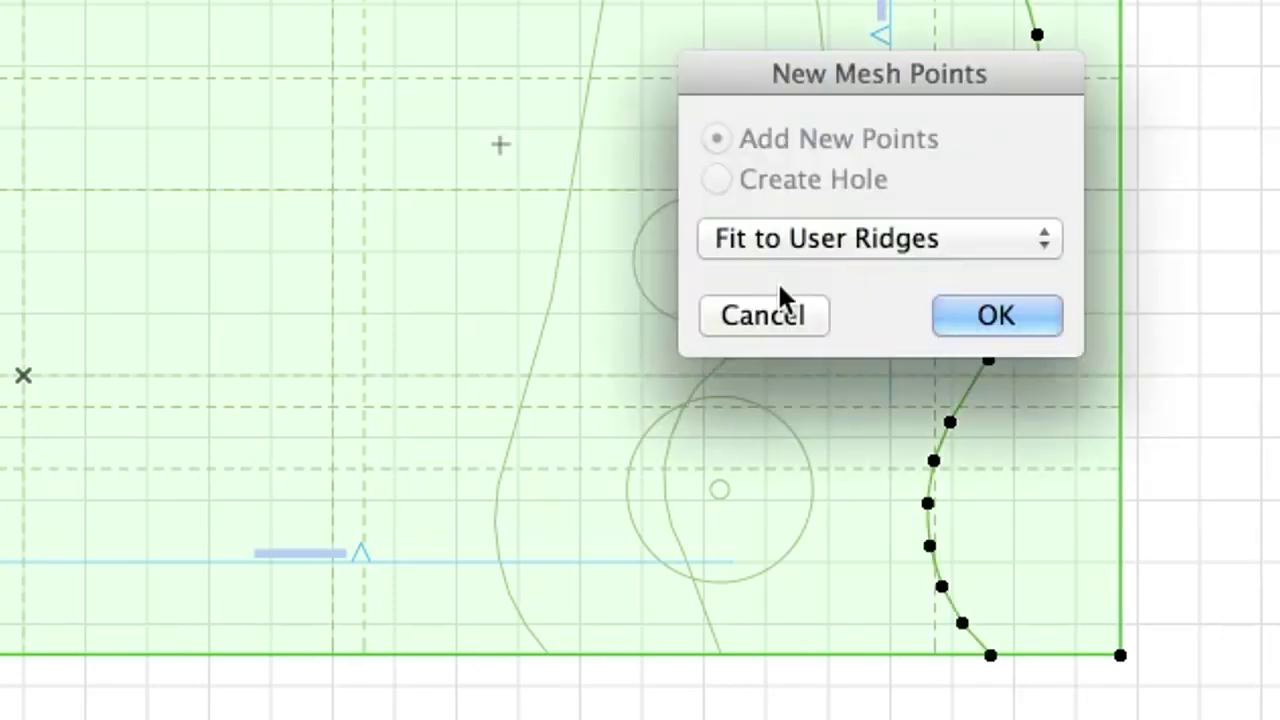
click(958, 322)
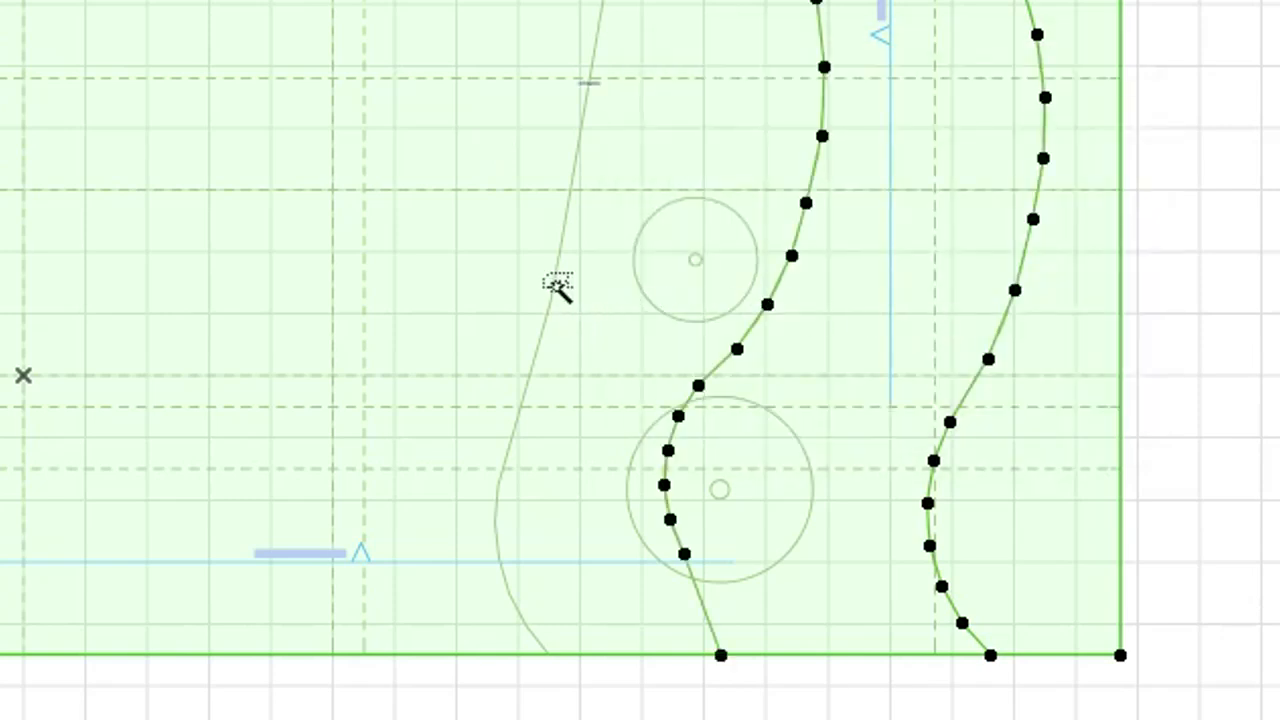
click(558, 287)
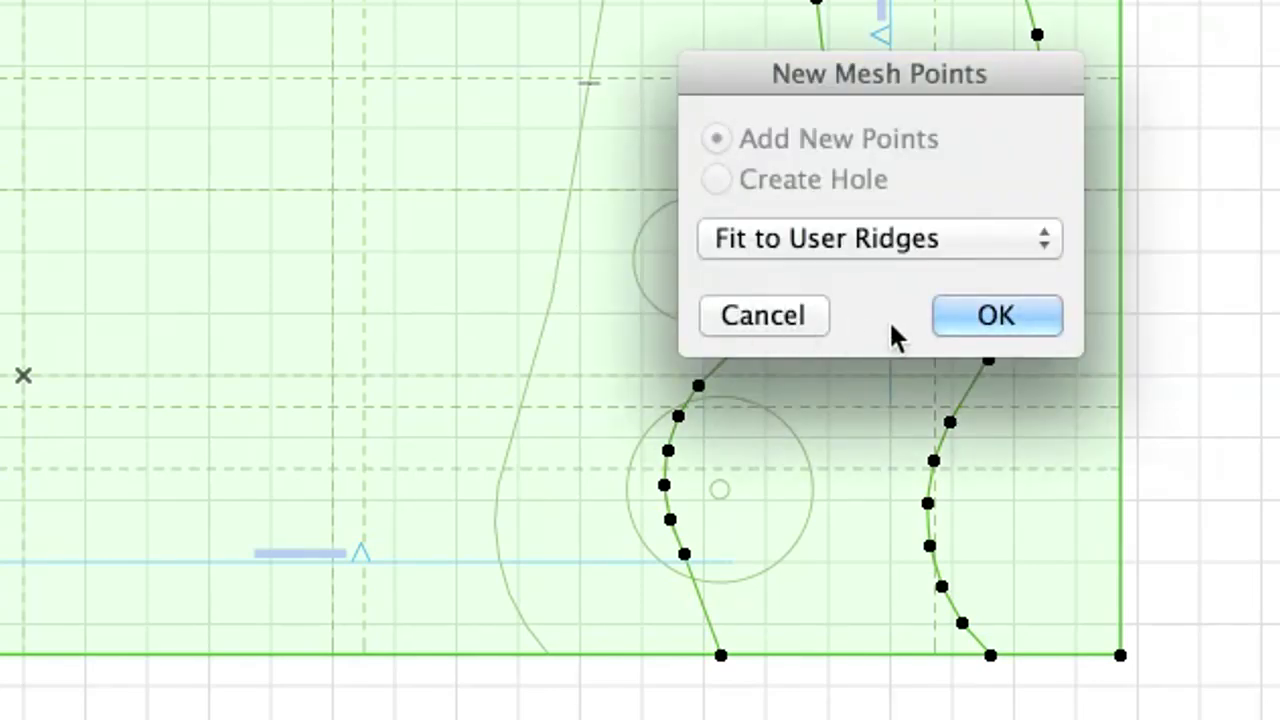
click(970, 325)
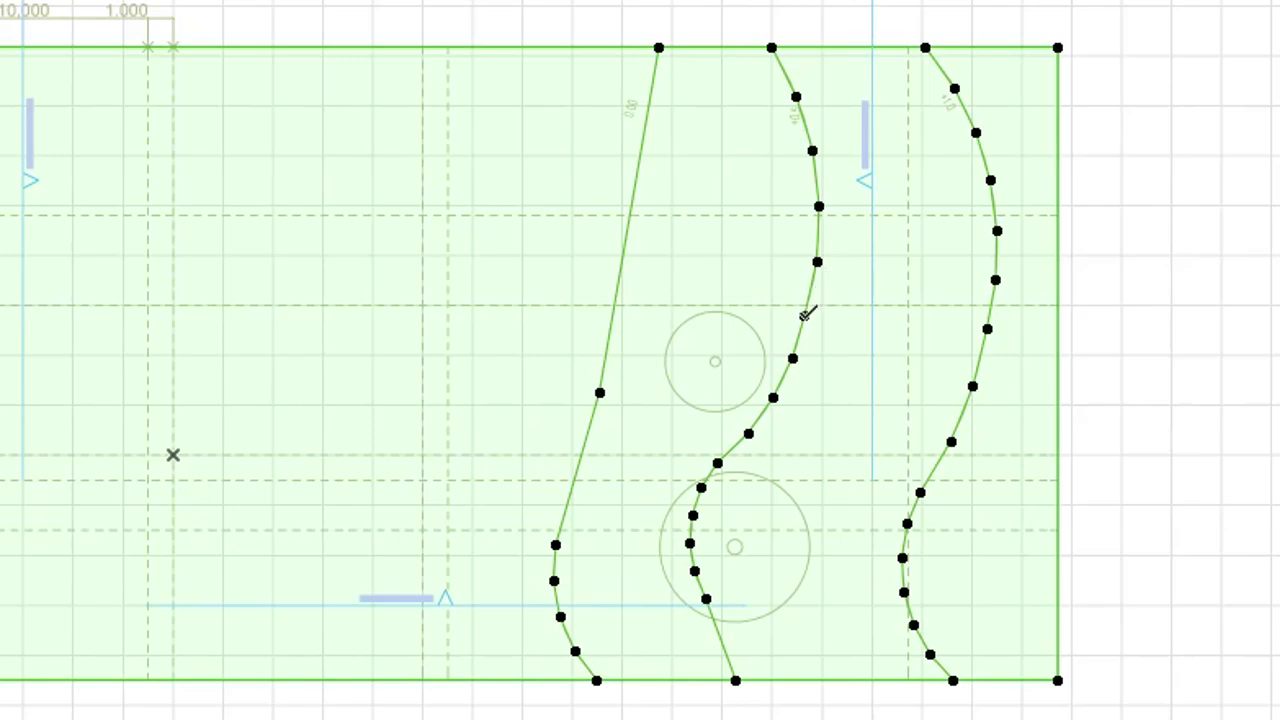
- Elevate all mesh points of the middle contour to a height of 0.50 above the mesh reference plane
click(806, 315)
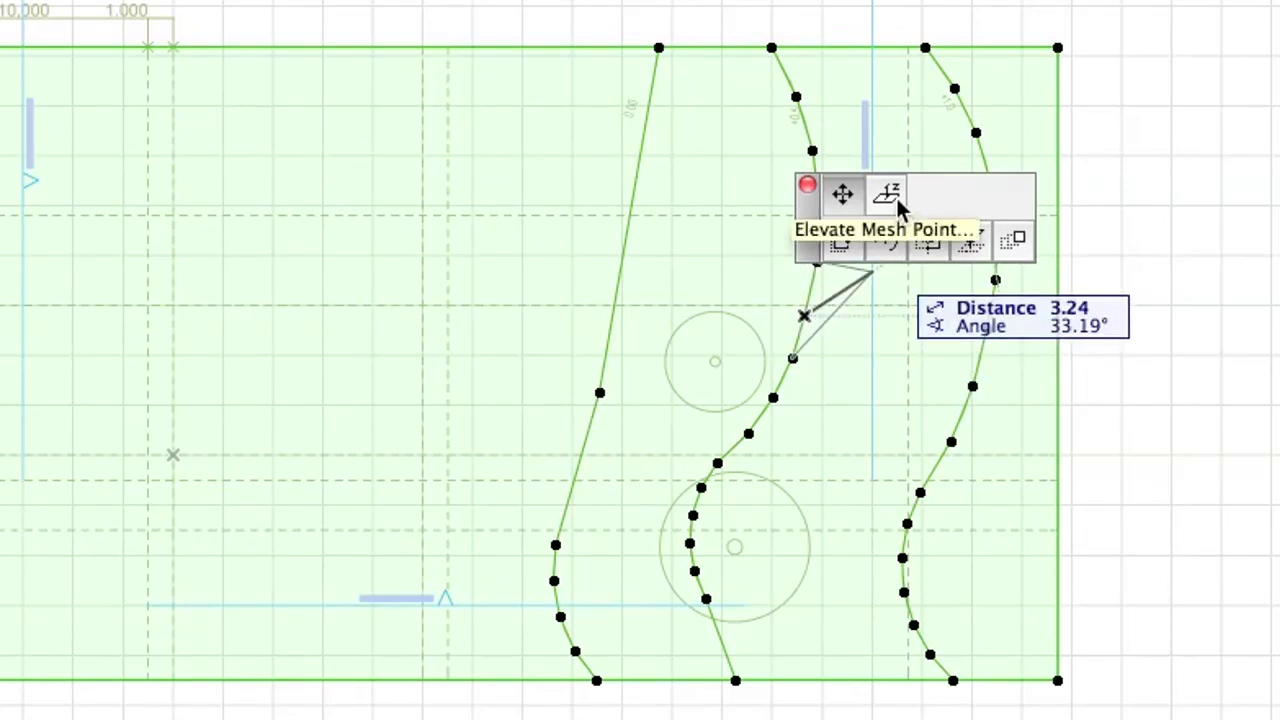
click(897, 202)
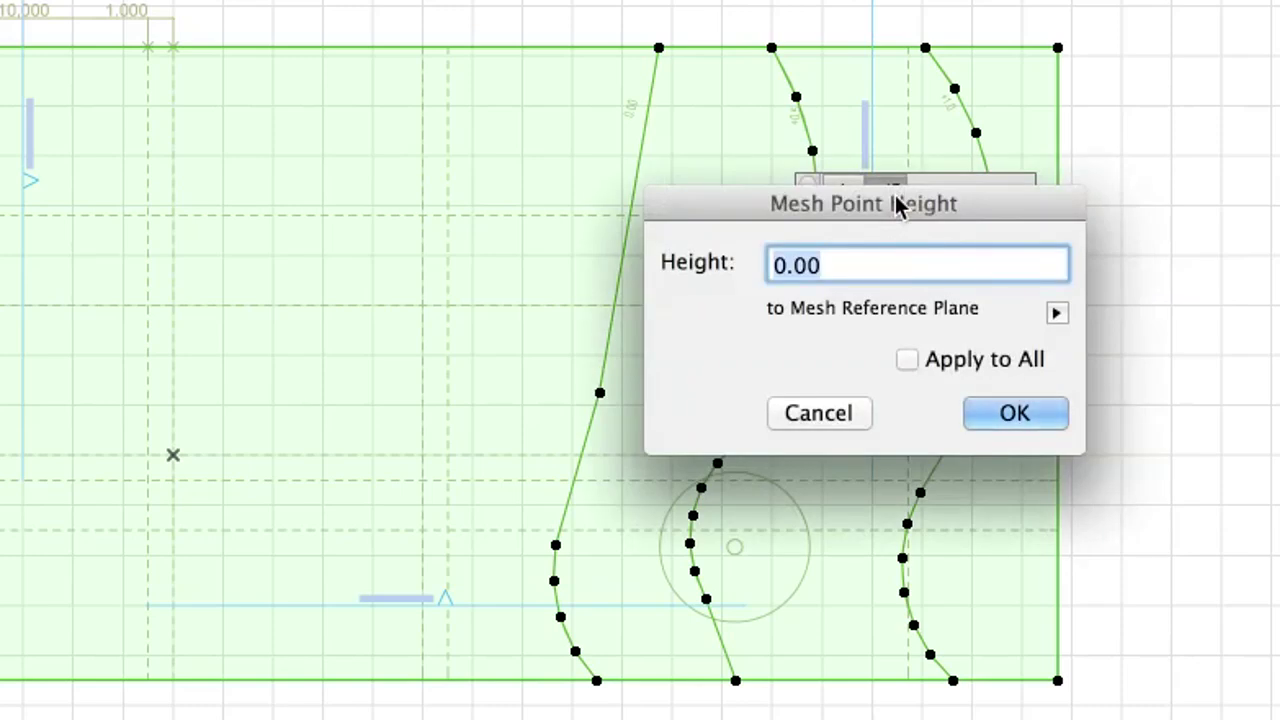
key(Right)
key(Left)
key(Left)
text(5)
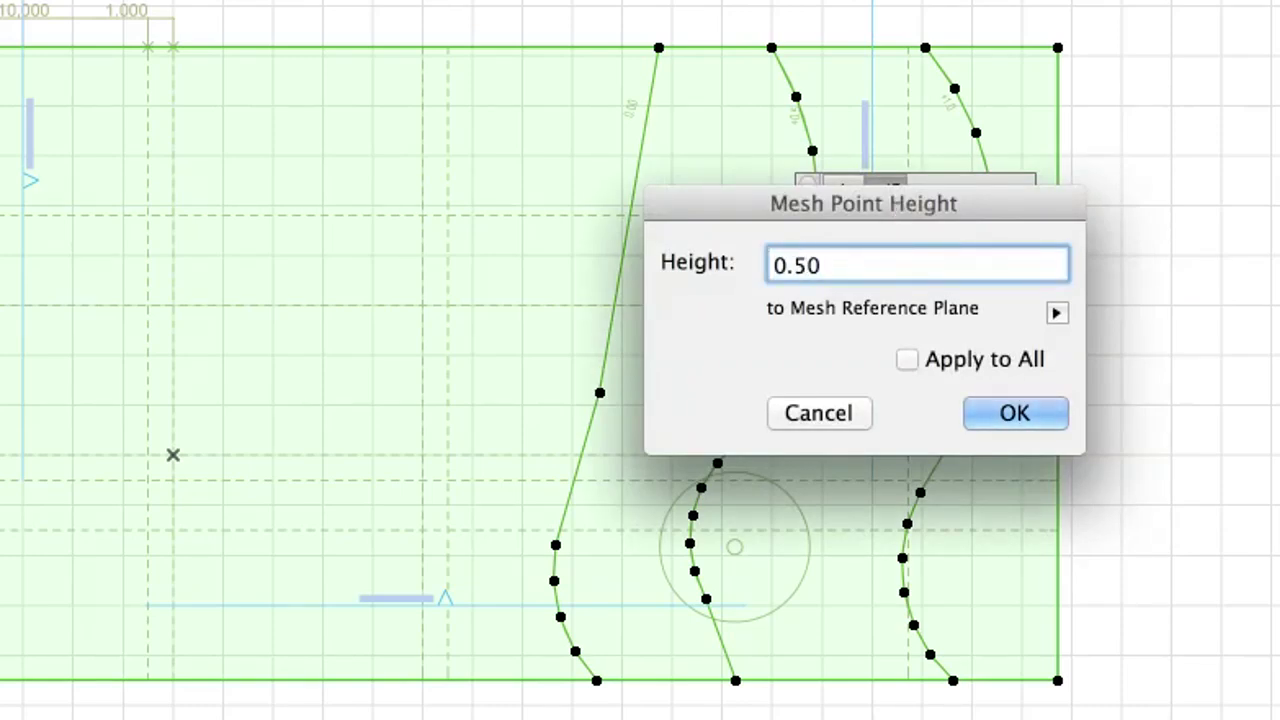
click(912, 363)
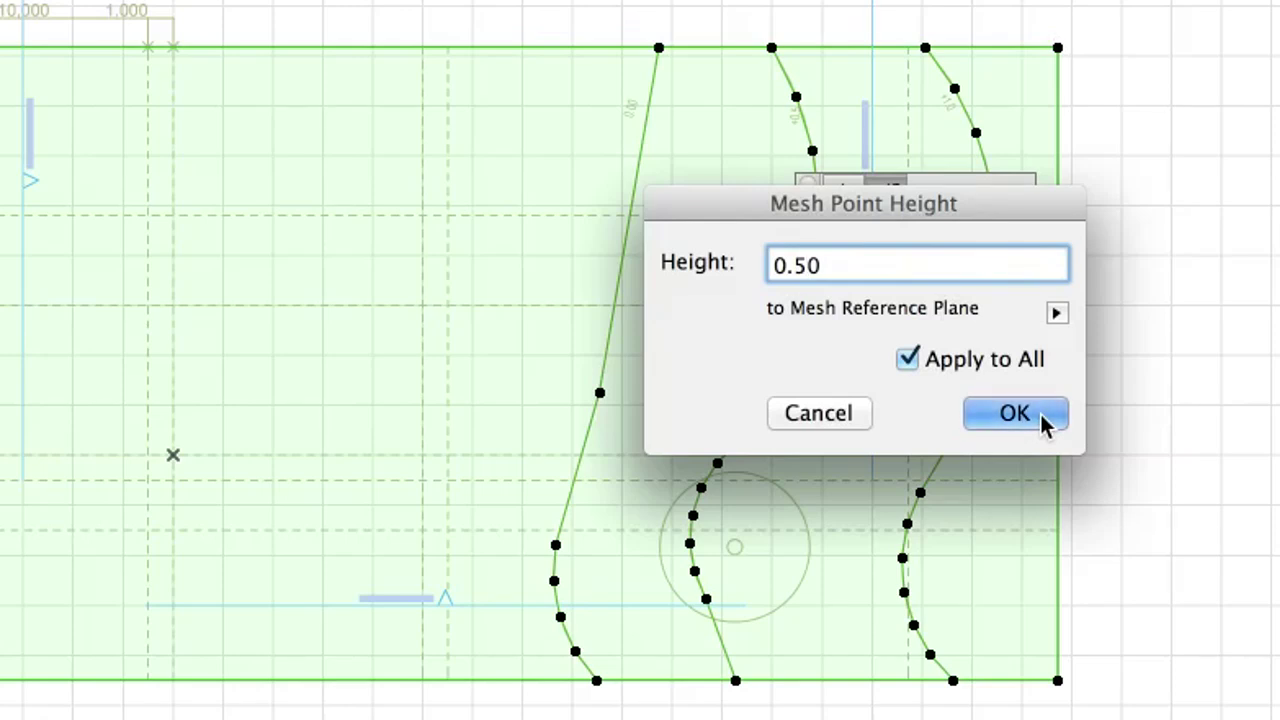
click(1014, 414)
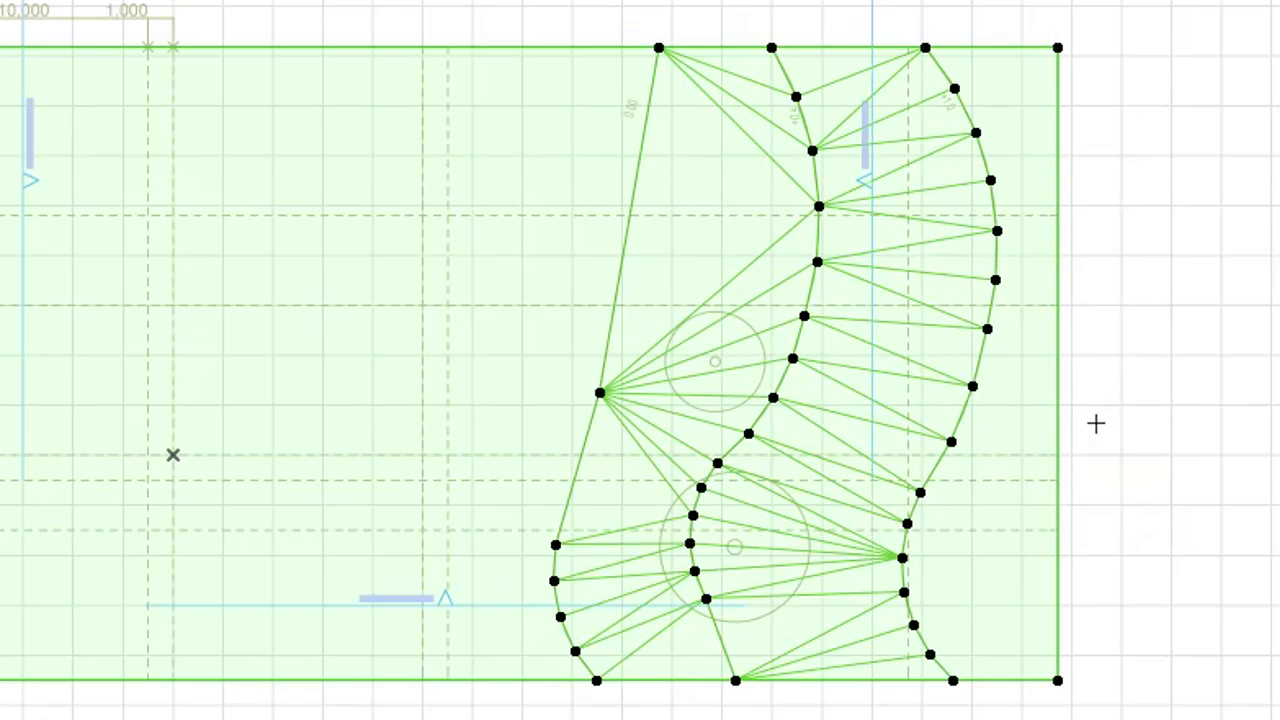
- Elevate all mesh points of the easternmost contour to a height of 1.00 above the mesh reference plane
click(972, 386)
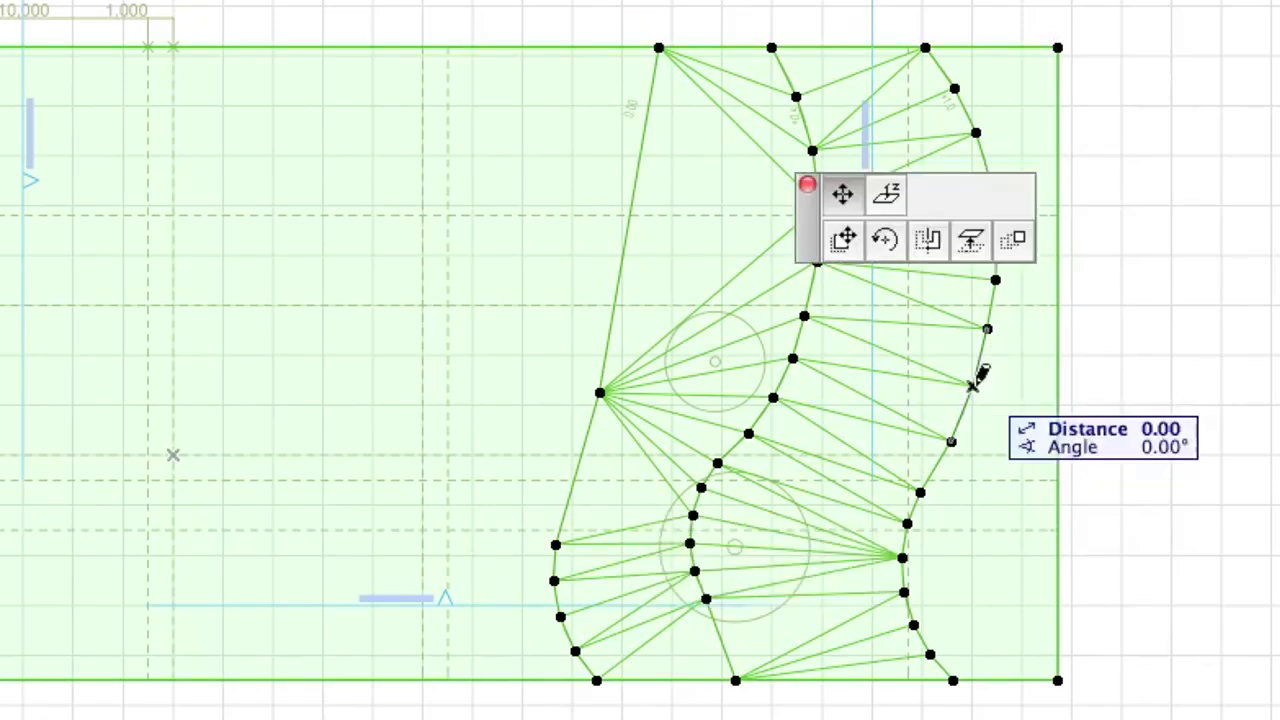
click(897, 208)
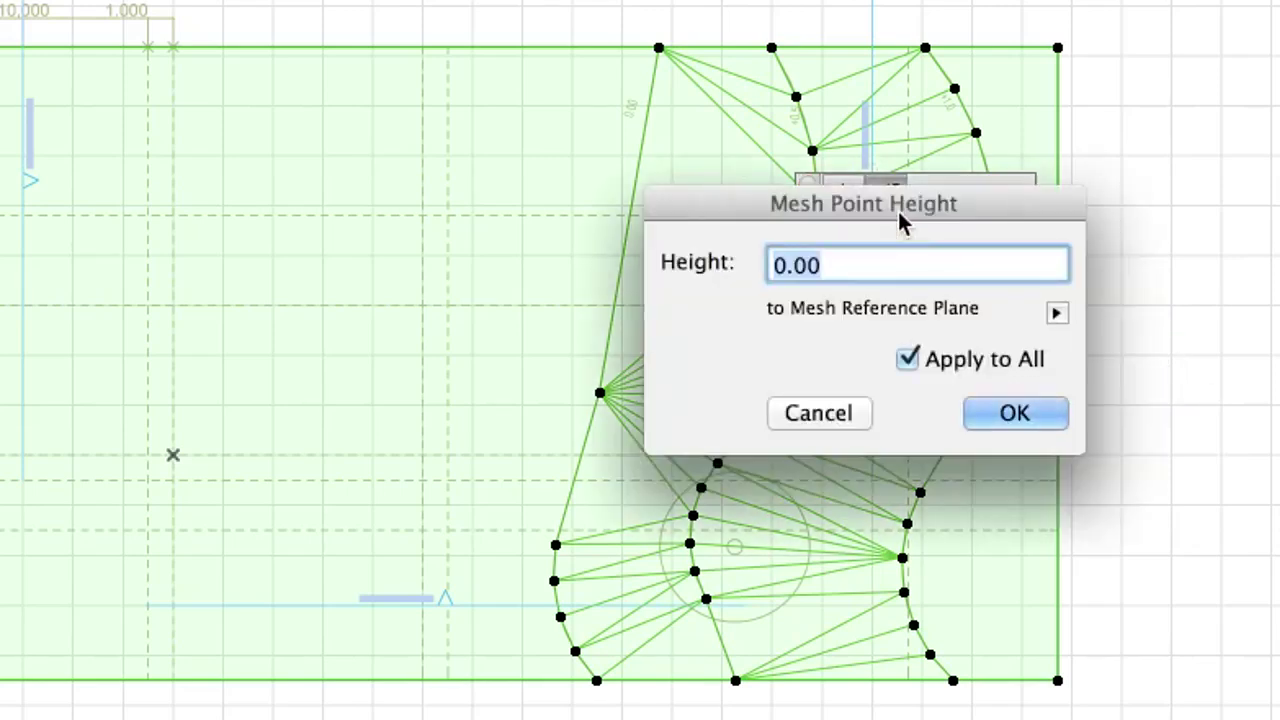
click(785, 265)
key(BackSpace)
text(1)
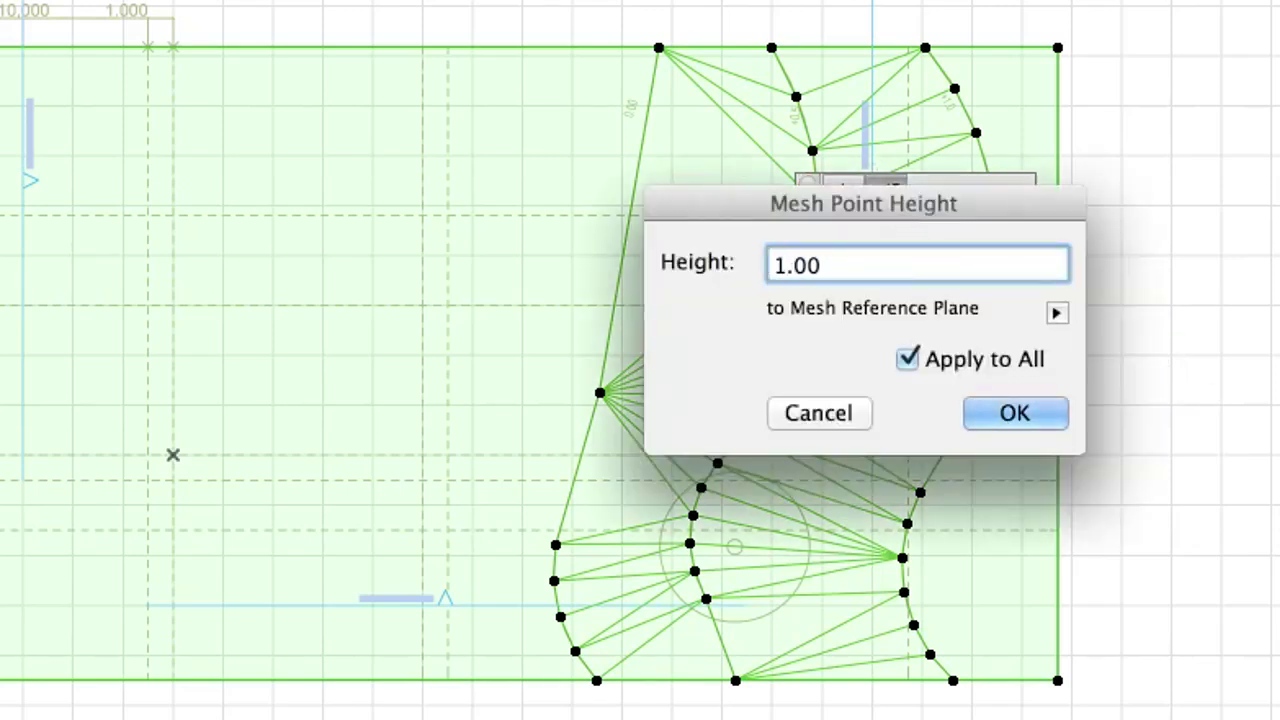
click(1015, 413)
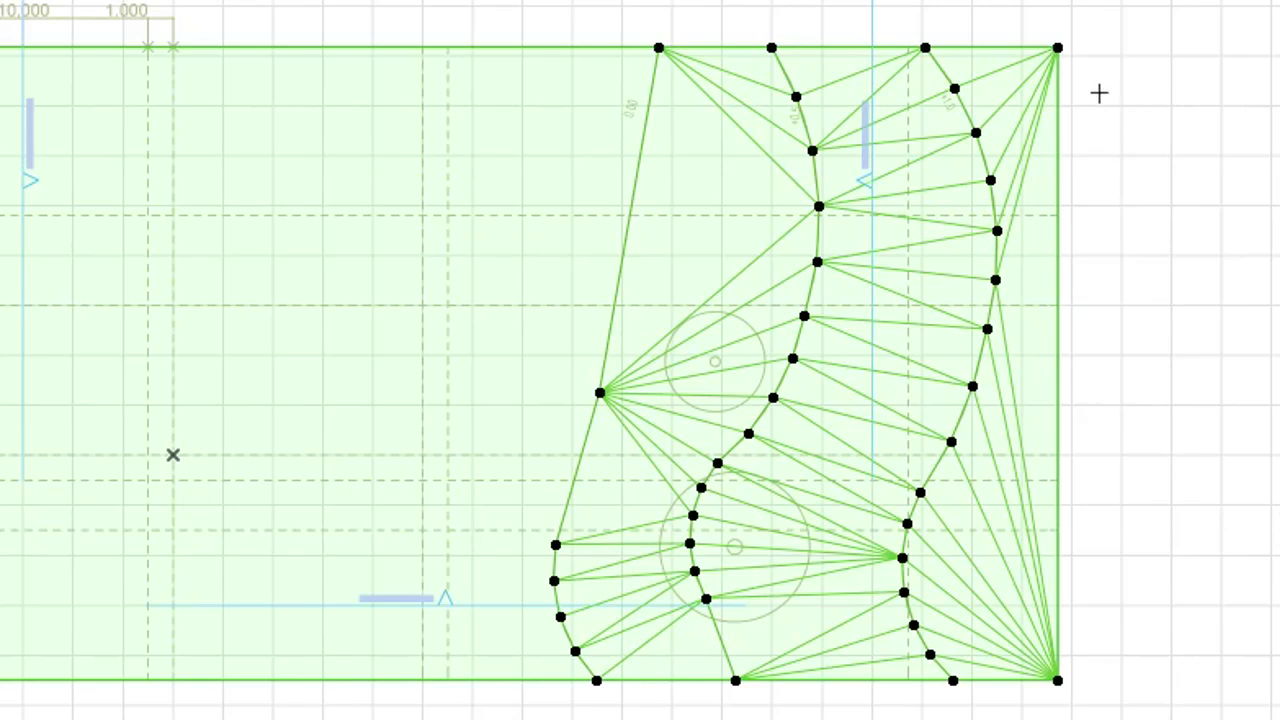
- Elevate only the mesh's upper-right corner point to a height of 1.00
click(1058, 47)
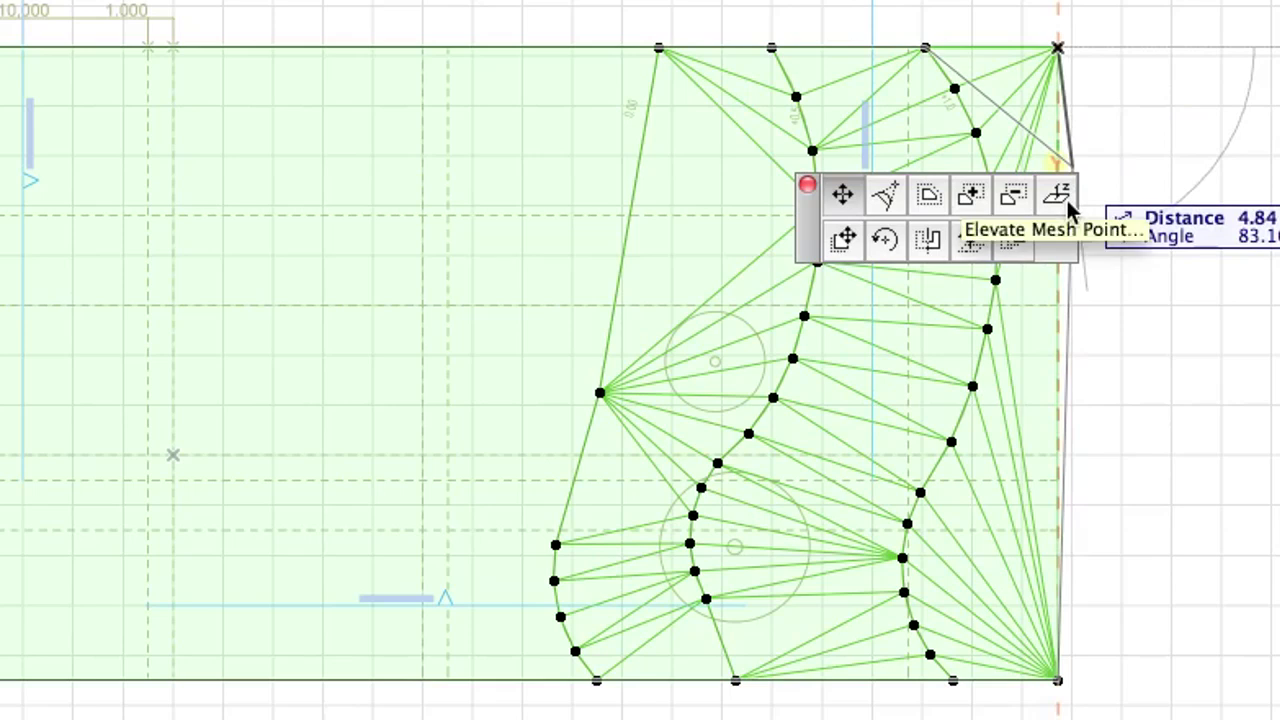
click(1066, 203)
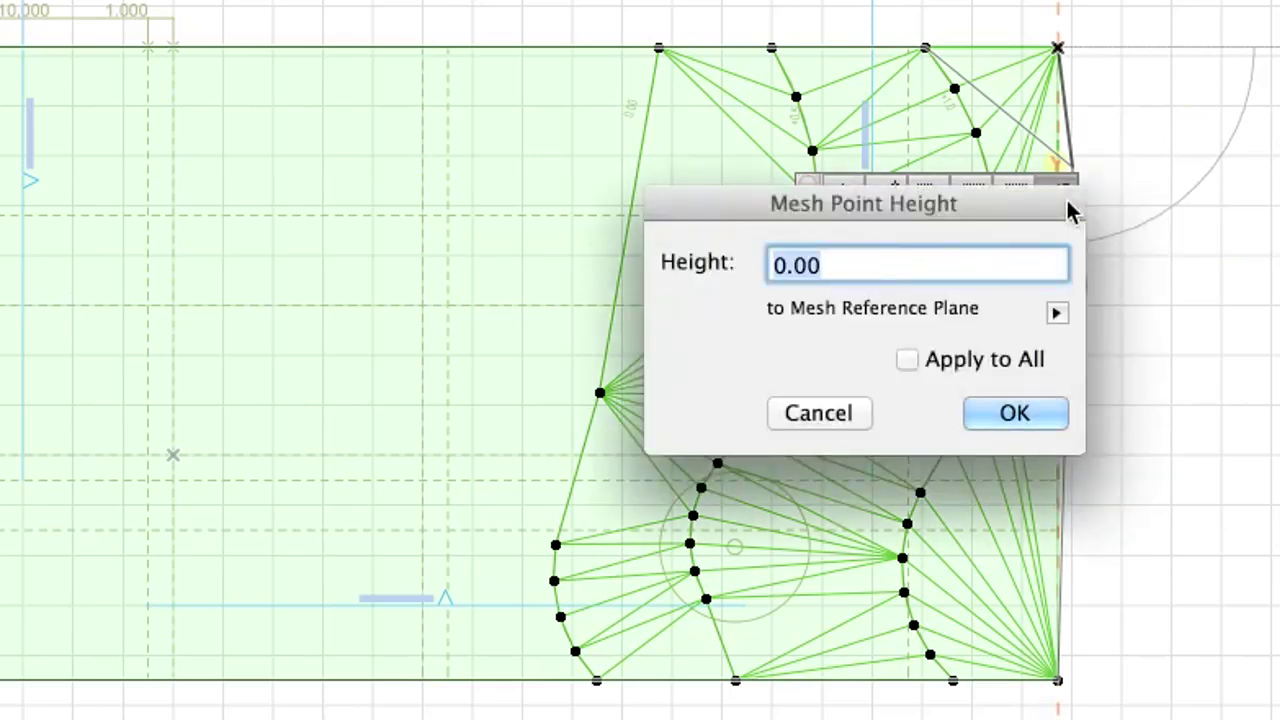
text(1.00)
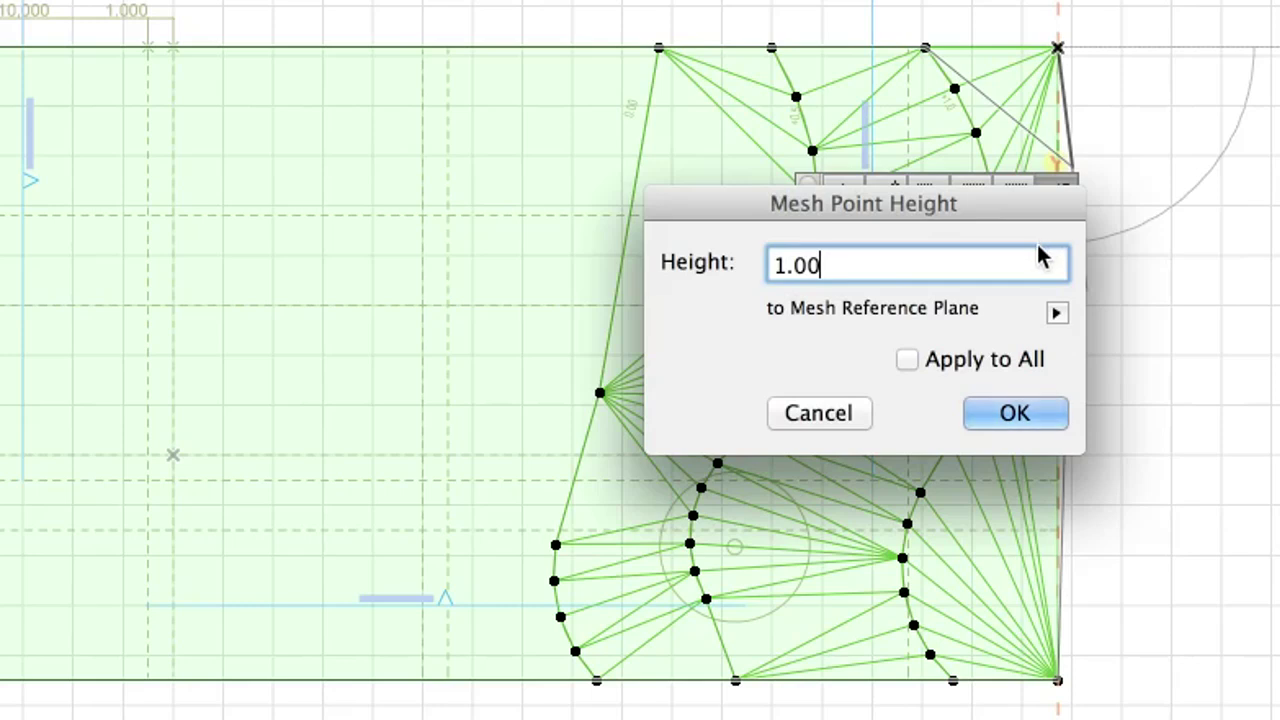
click(1015, 414)
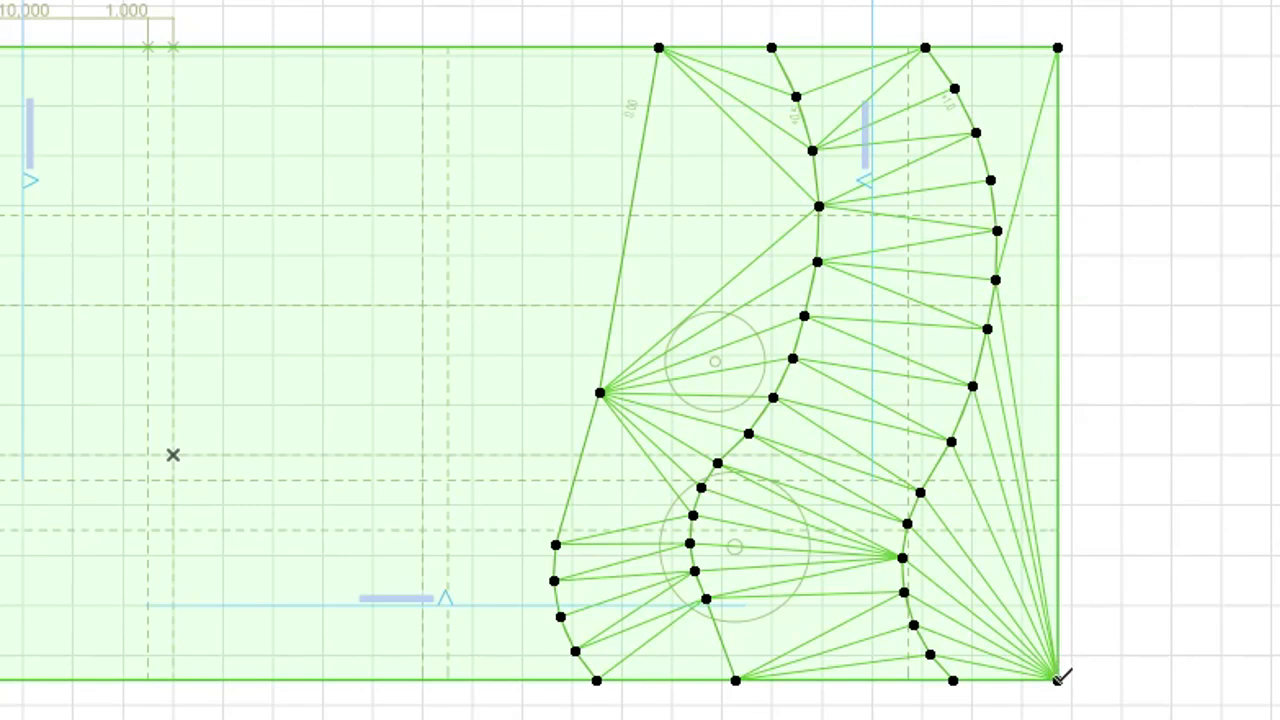
- Elevate only the mesh's lower-right corner point to a height of 1.00
click(1058, 678)
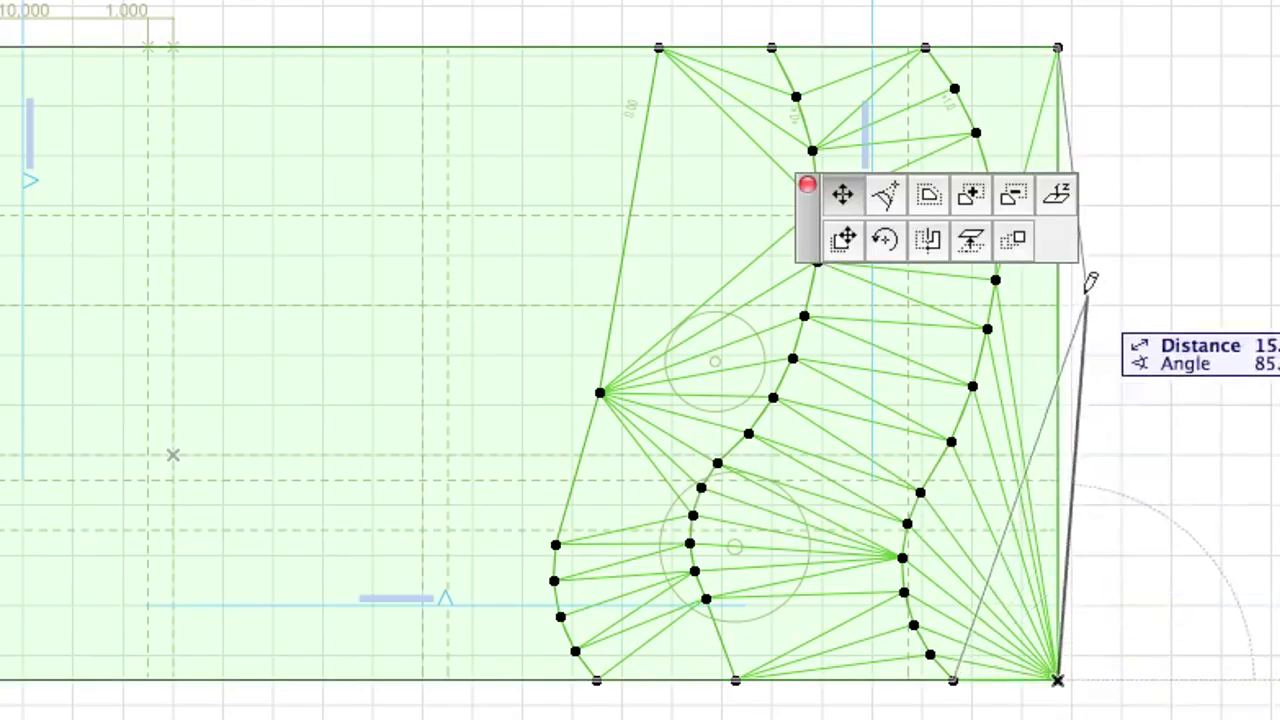
click(1058, 198)
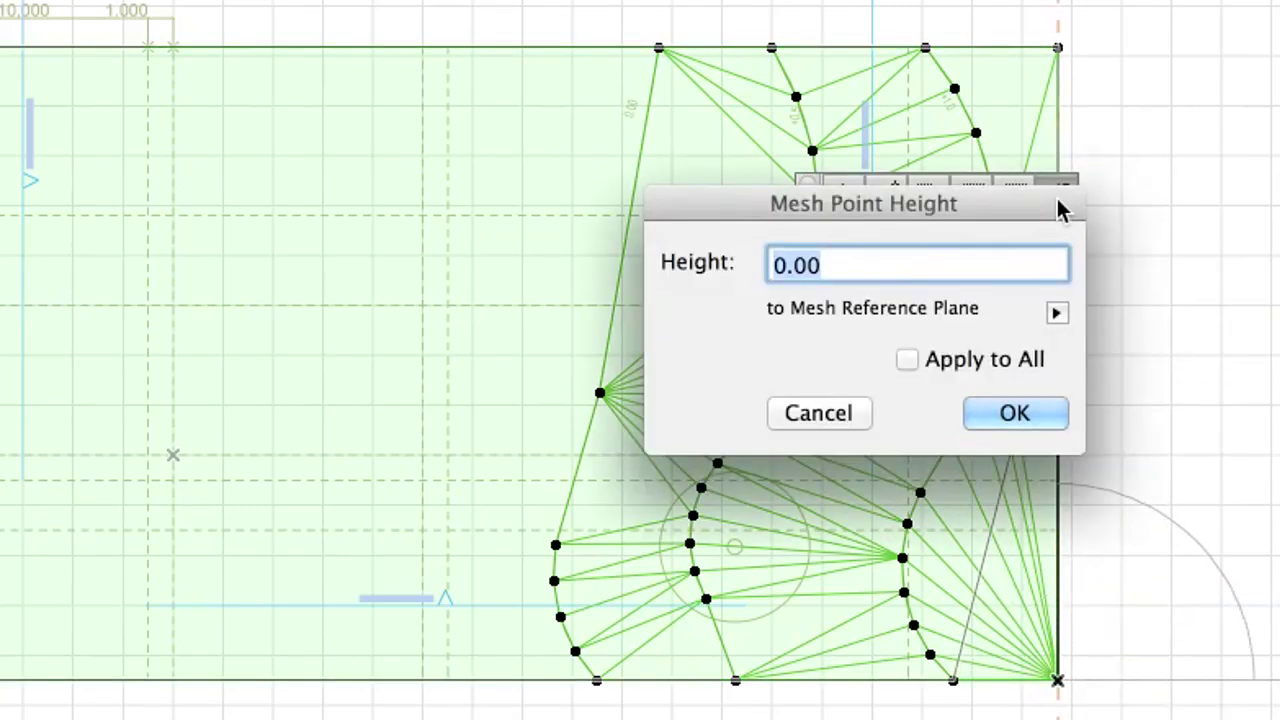
text(1.00)
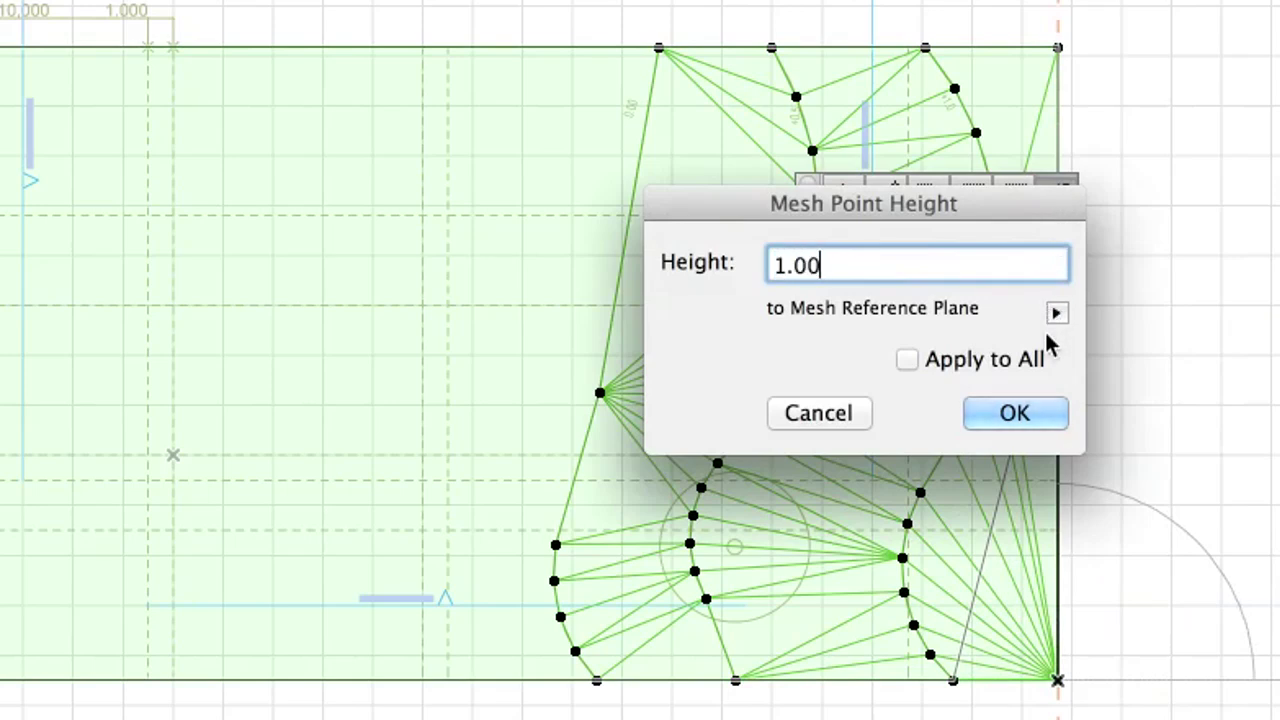
click(1055, 420)
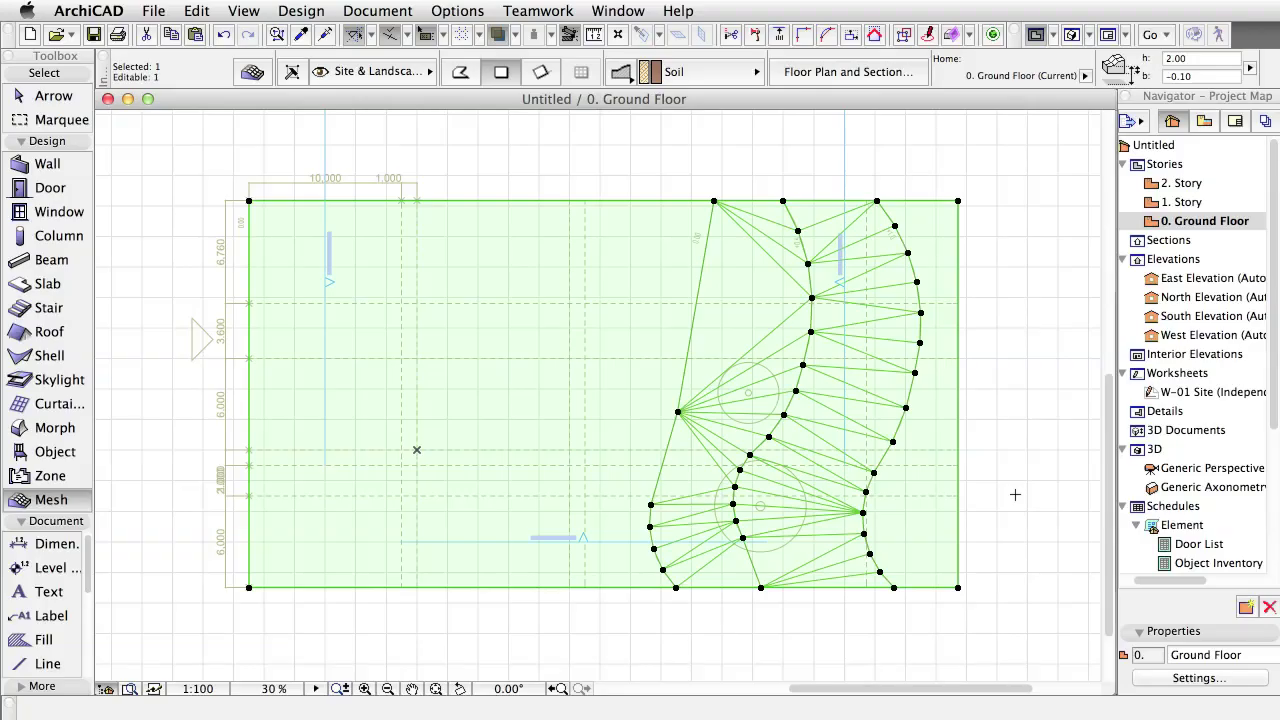
- Show only the selected terrain mesh in 3D
right_click(461, 260)
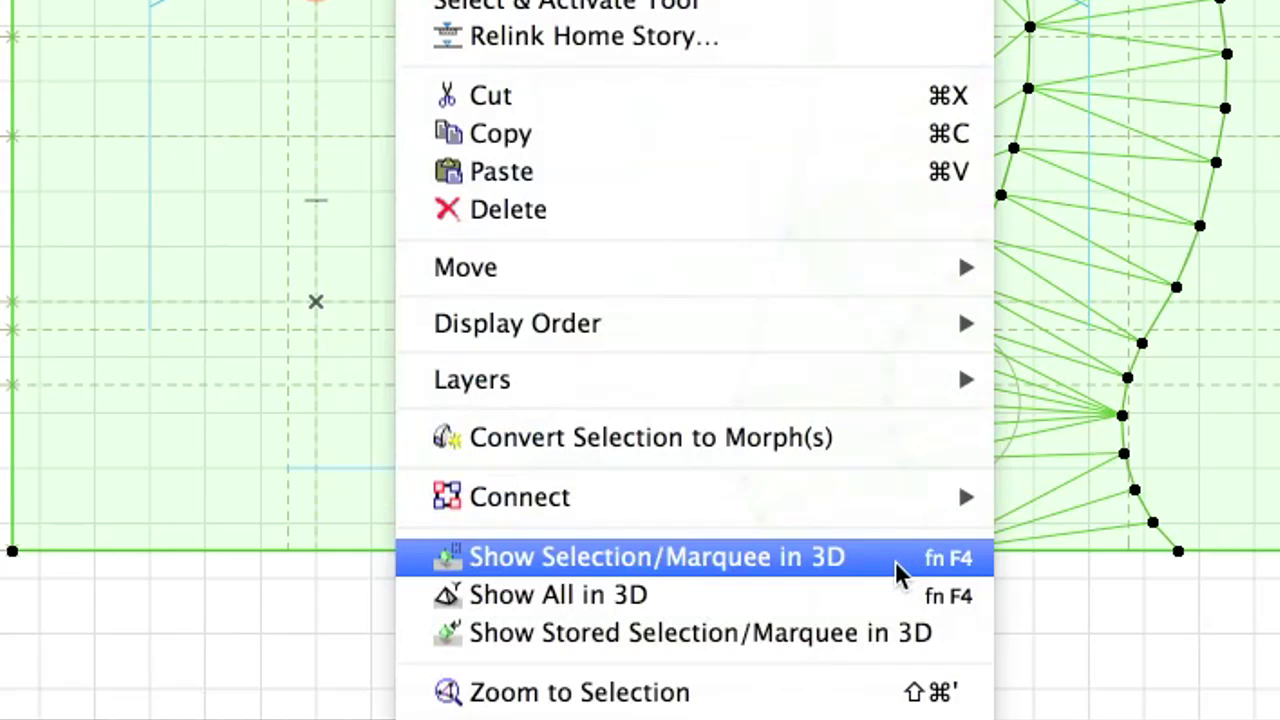
click(897, 570)
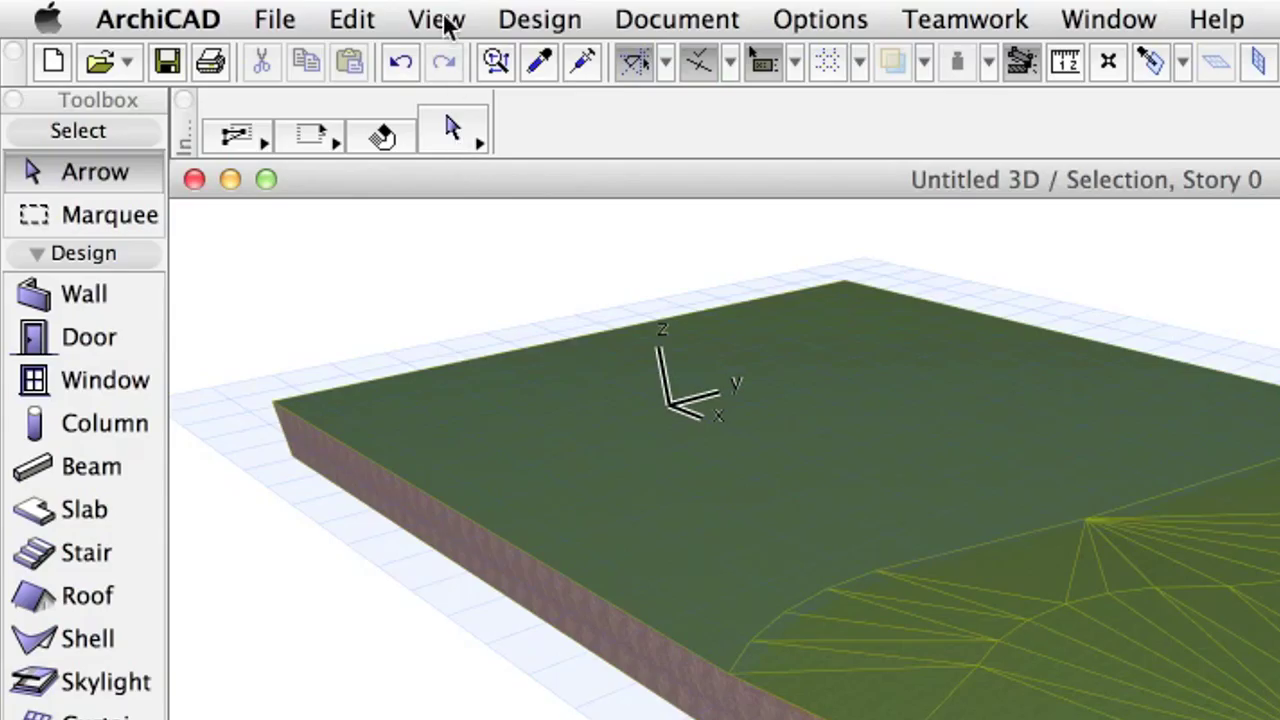
click(246, 11)
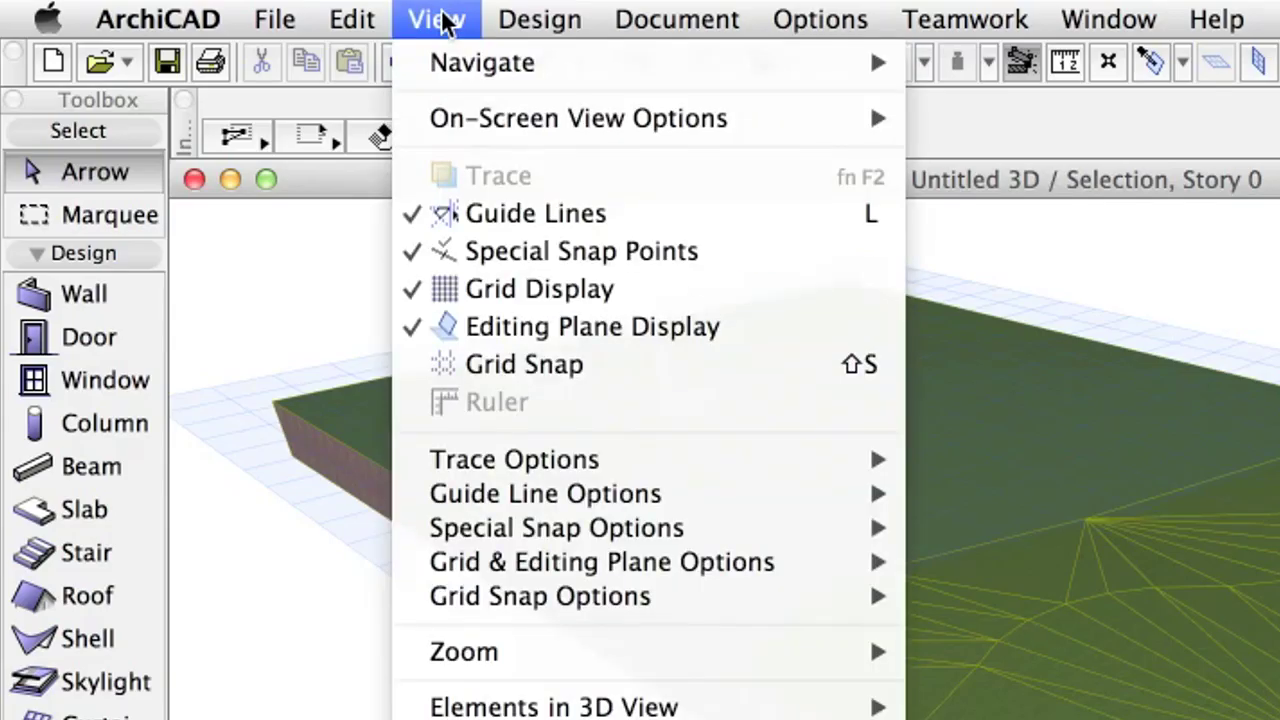